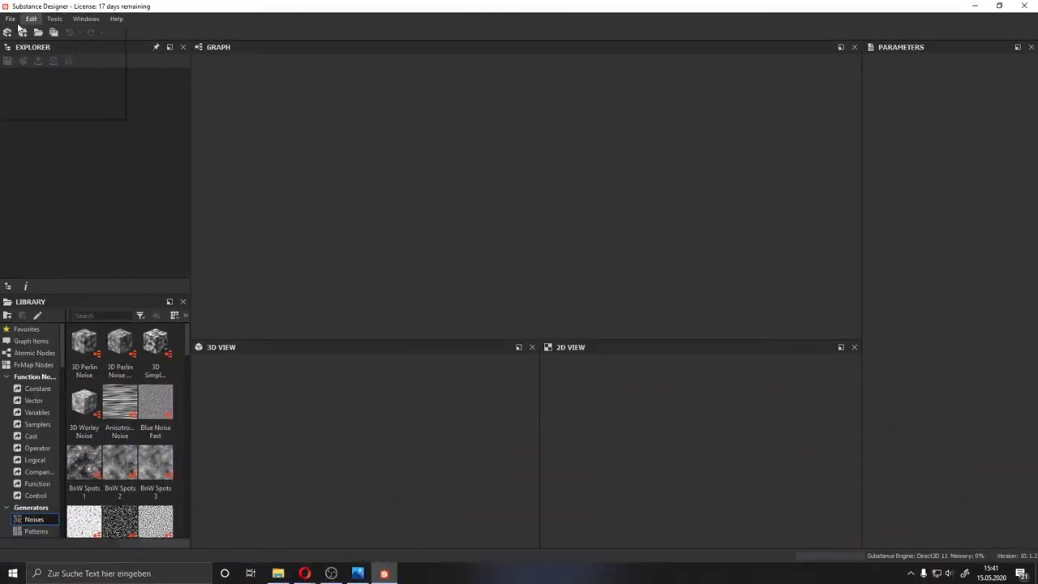
# Step: Create a new graph named Holz from the PBR Metallic/Roughness template
pyautogui.click(26, 33)
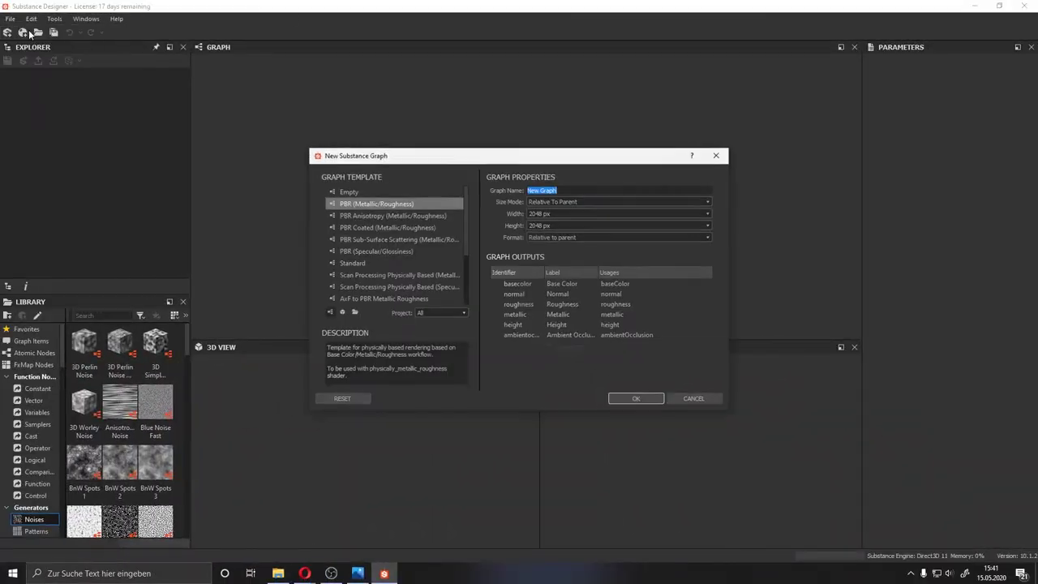
pyautogui.click(624, 398)
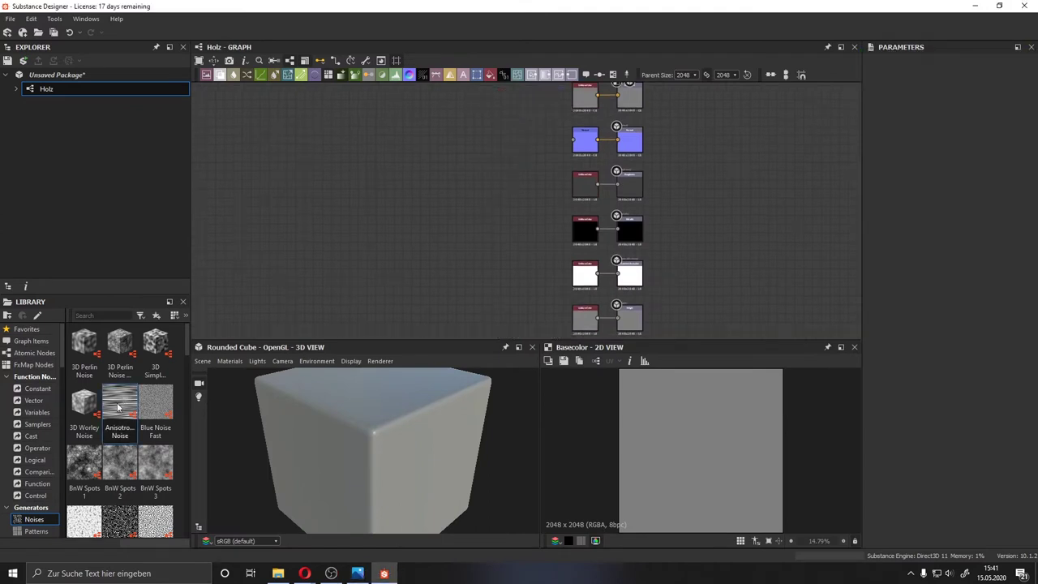
# Step: Add an Anisotropic Noise with Y Amount 269 and a Perlin Noise to the graph
pyautogui.moveTo(119, 409); pyautogui.dragTo(348, 195)
pyautogui.moveTo(930, 330); pyautogui.dragTo(934, 328)
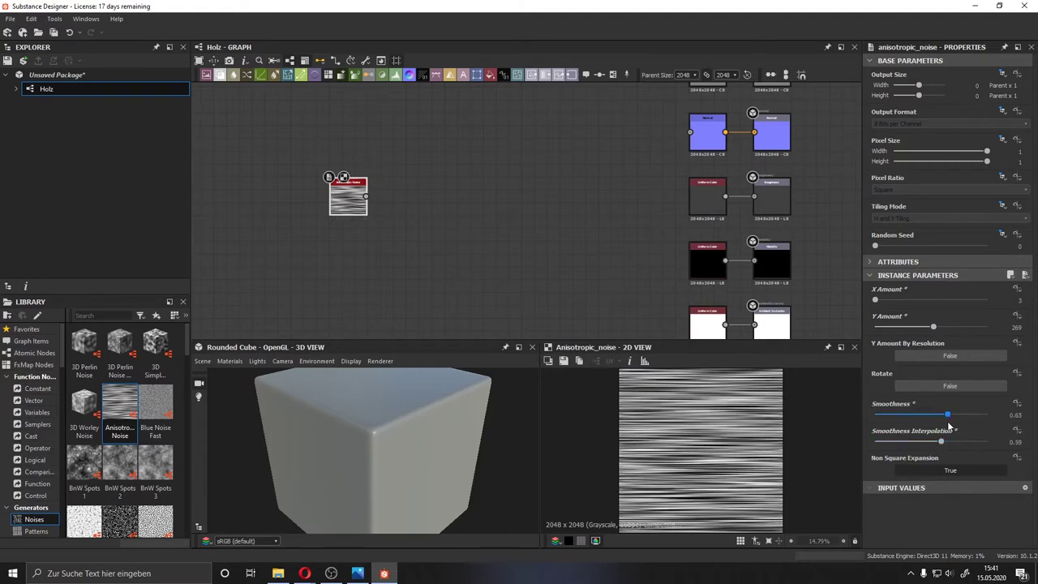
pyautogui.scroll(-5, 130, 454)
pyautogui.scroll(-5, 130, 454)
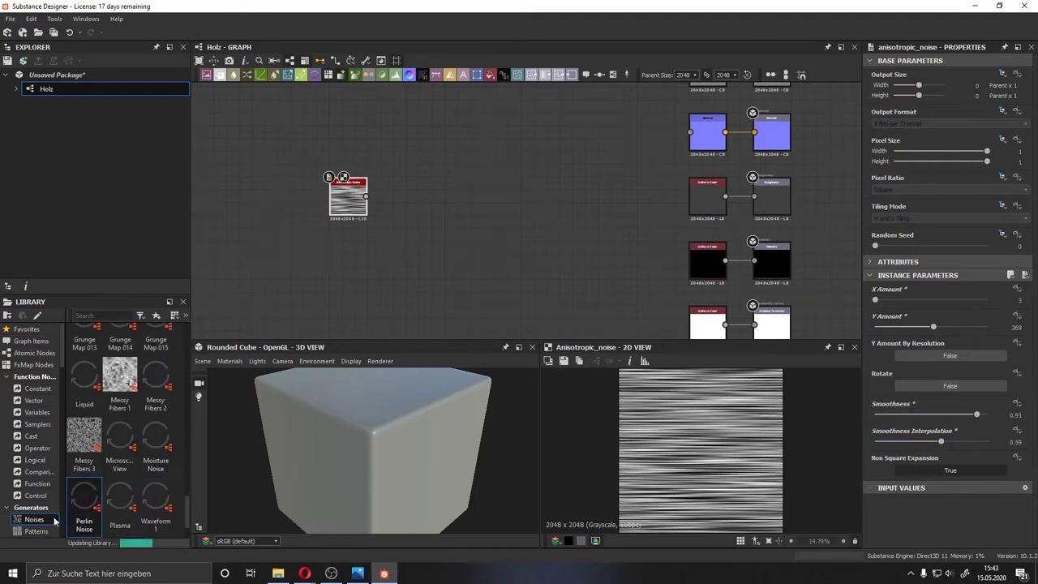
pyautogui.moveTo(84, 494); pyautogui.dragTo(348, 249)
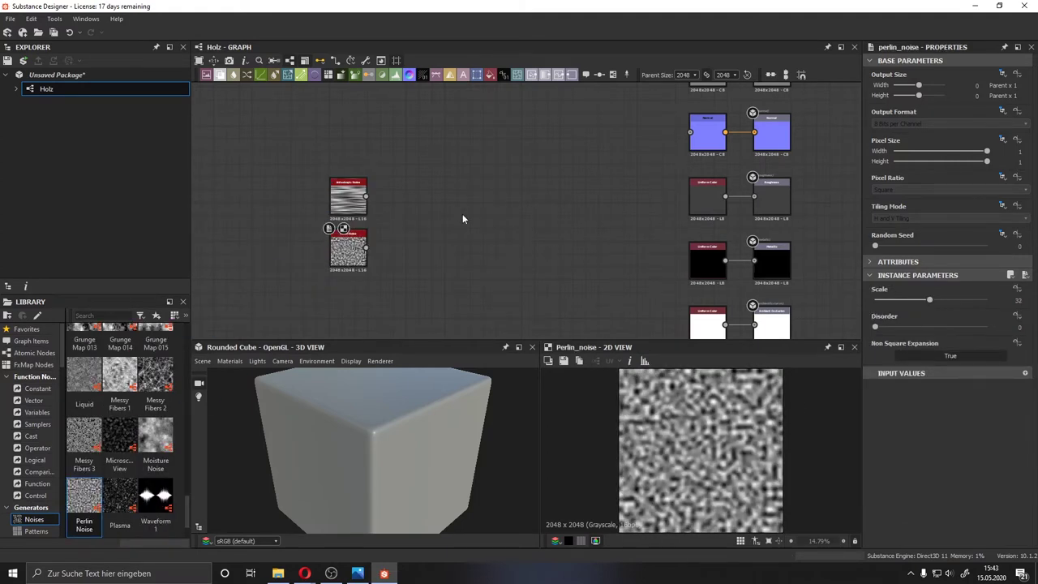
# Step: Add a Warp node, wire both noises into it, and lower its intensity to a subtle amount
pyautogui.press('space')
pyautogui.write('wa')
pyautogui.press('Return')
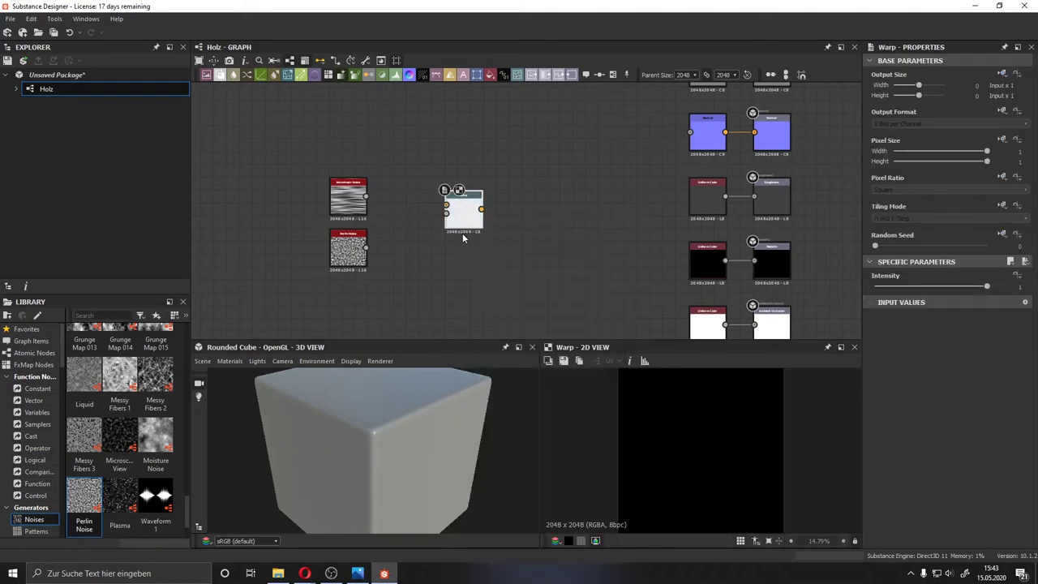
pyautogui.moveTo(474, 234); pyautogui.dragTo(442, 234)
pyautogui.moveTo(987, 285); pyautogui.dragTo(878, 285)
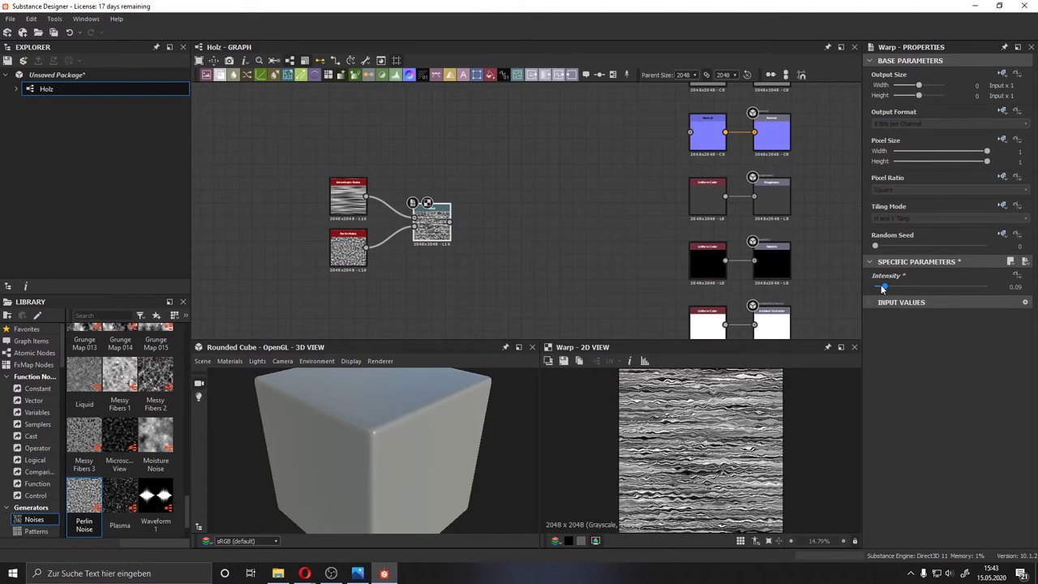
pyautogui.scroll(2, 846, 300)
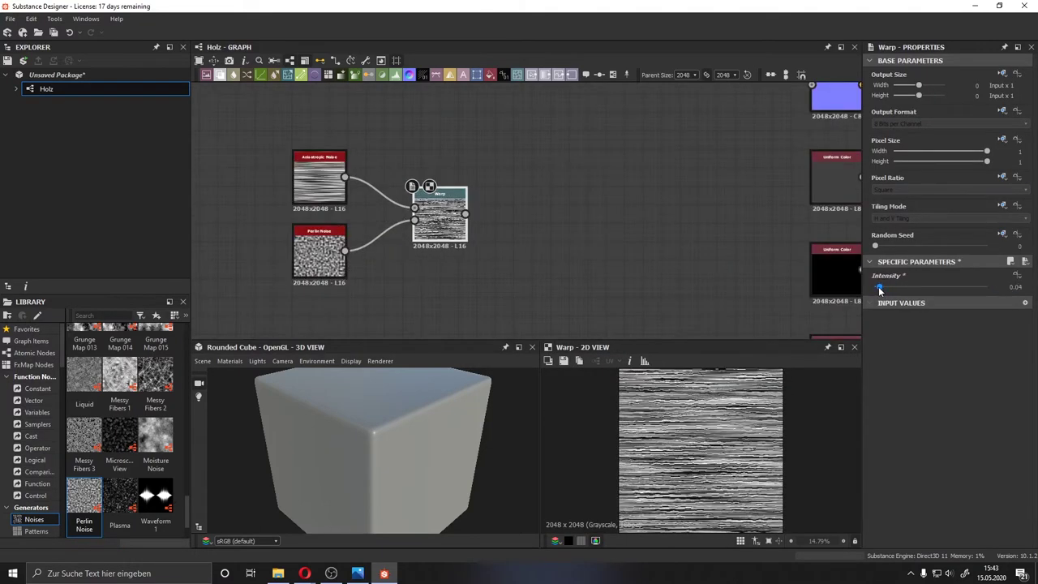
# Step: Raise the Perlin Noise scale to 45 and fine-tune the Warp intensity to 0.03
pyautogui.click(319, 252)
pyautogui.moveTo(930, 301)
pyautogui.mouseDown()
pyautogui.moveTo(945, 301)
pyautogui.moveTo(916, 301)
pyautogui.moveTo(941, 300)
pyautogui.mouseUp()
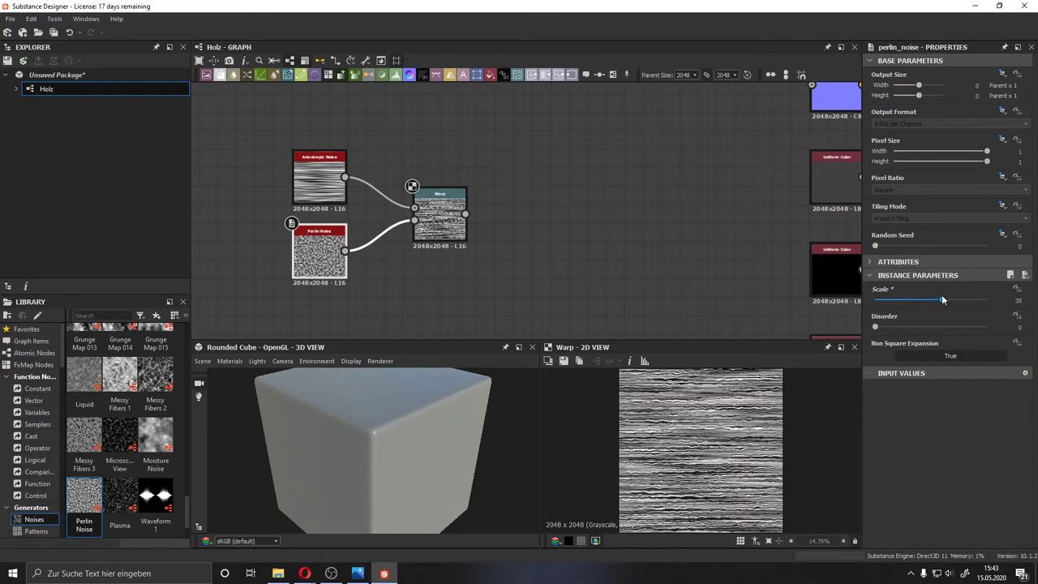
pyautogui.click(438, 215)
pyautogui.moveTo(878, 287)
pyautogui.mouseDown()
pyautogui.moveTo(898, 288)
pyautogui.moveTo(879, 297)
pyautogui.mouseUp()
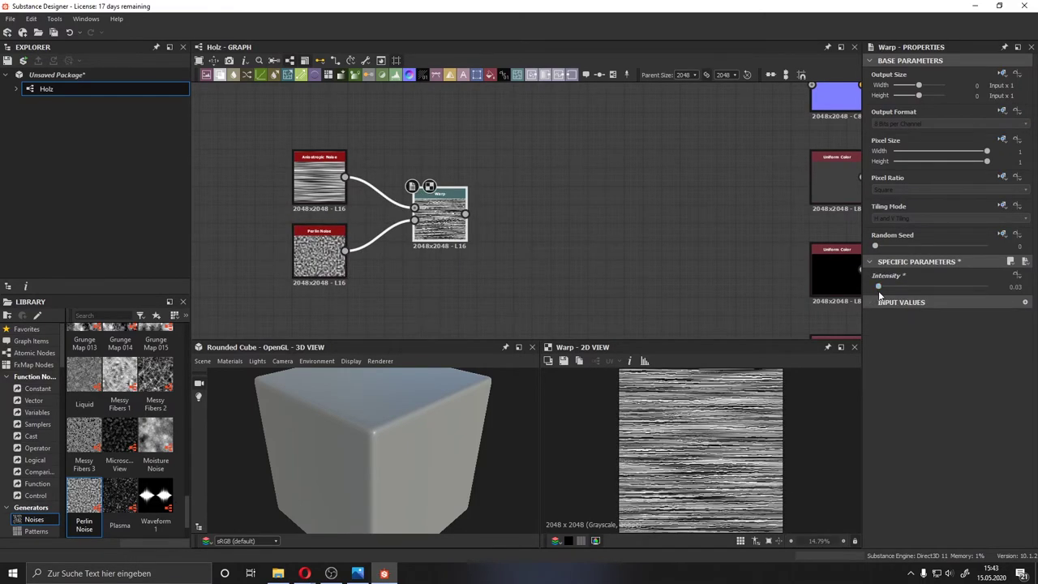
pyautogui.moveTo(439, 215); pyautogui.dragTo(430, 179)
pyautogui.click(318, 251)
pyautogui.moveTo(934, 300); pyautogui.dragTo(954, 300)
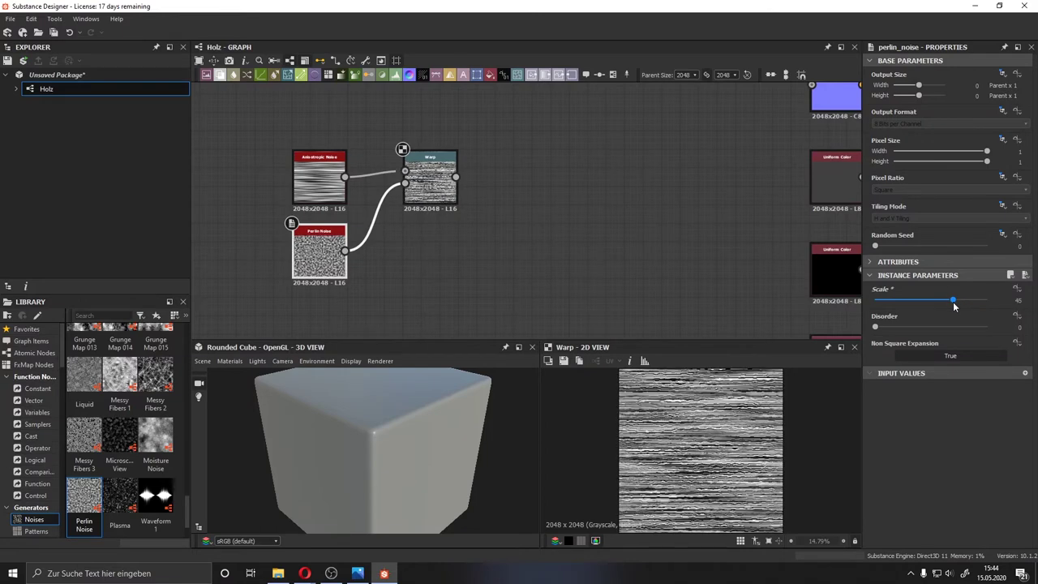
pyautogui.moveTo(456, 177); pyautogui.dragTo(523, 187)
# Step: Add a second Warp after the first and set the first Perlin Noise scale to 32
pyautogui.write('w')
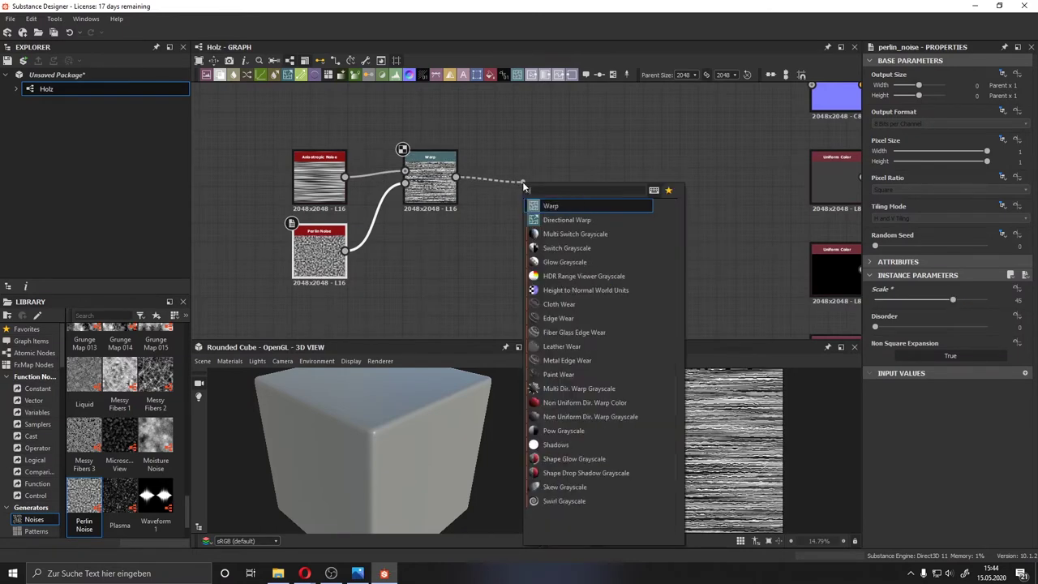
pyautogui.press('Return')
pyautogui.click(319, 252)
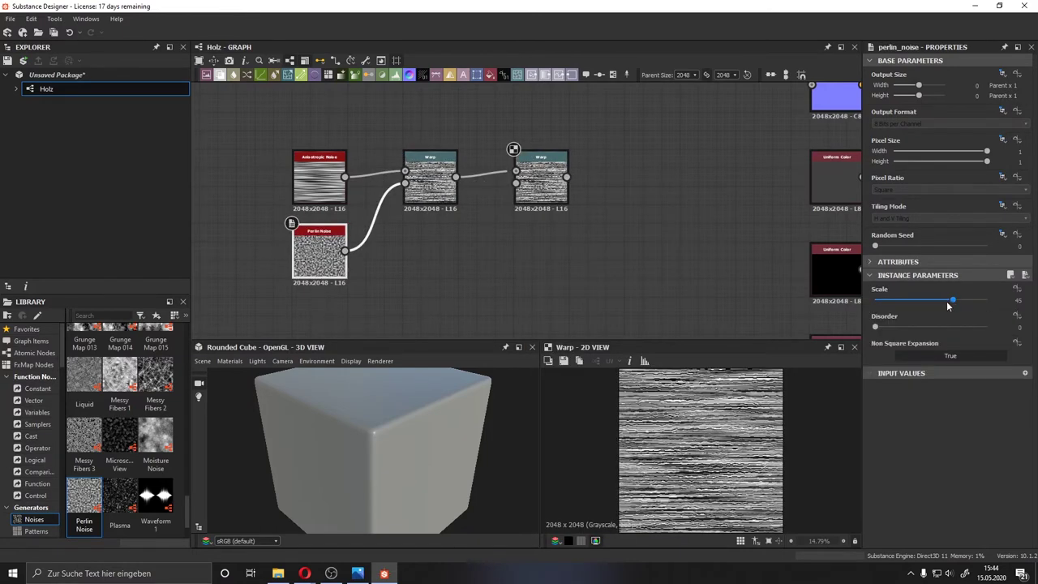
pyautogui.moveTo(892, 301)
pyautogui.mouseDown()
pyautogui.moveTo(931, 302)
pyautogui.moveTo(919, 301)
pyautogui.mouseUp()
# Step: Drive the second Warp with a new Perlin Noise at scale 5 and set its intensity to 0.64
pyautogui.moveTo(516, 185); pyautogui.dragTo(421, 229)
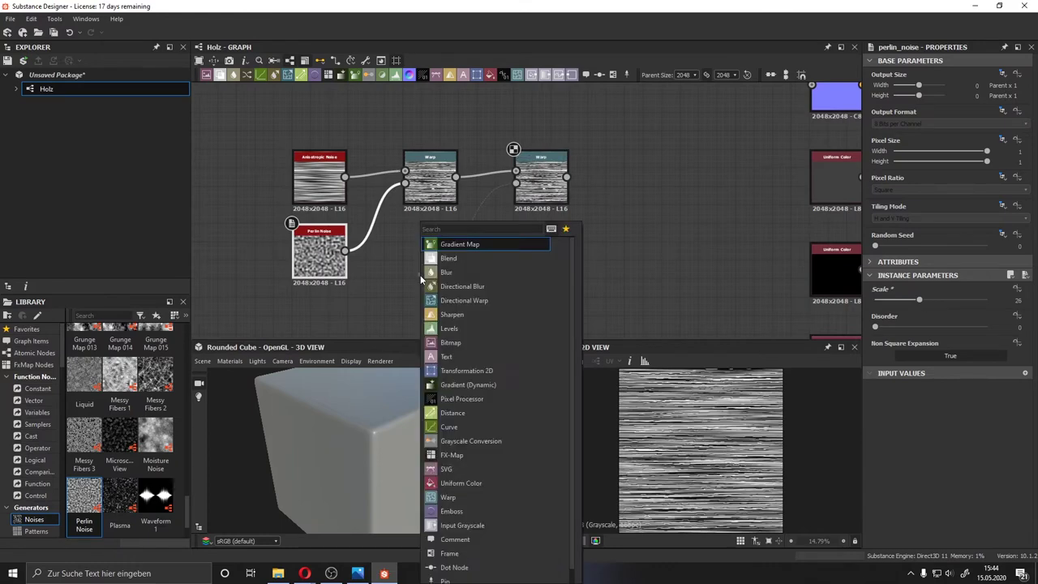
pyautogui.write('per')
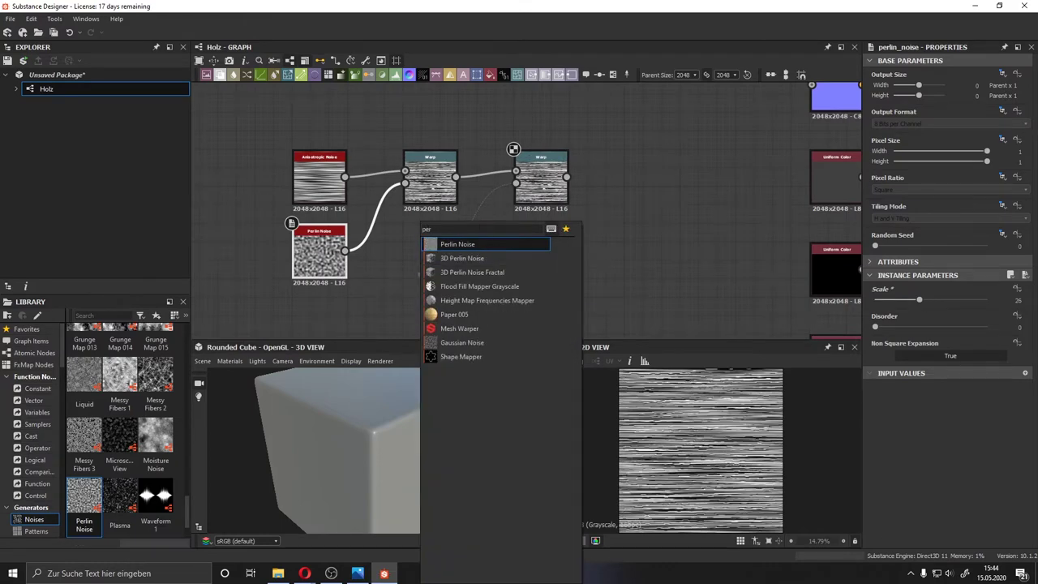
pyautogui.press('Return')
pyautogui.moveTo(398, 264); pyautogui.dragTo(430, 312)
pyautogui.moveTo(919, 301); pyautogui.dragTo(882, 302)
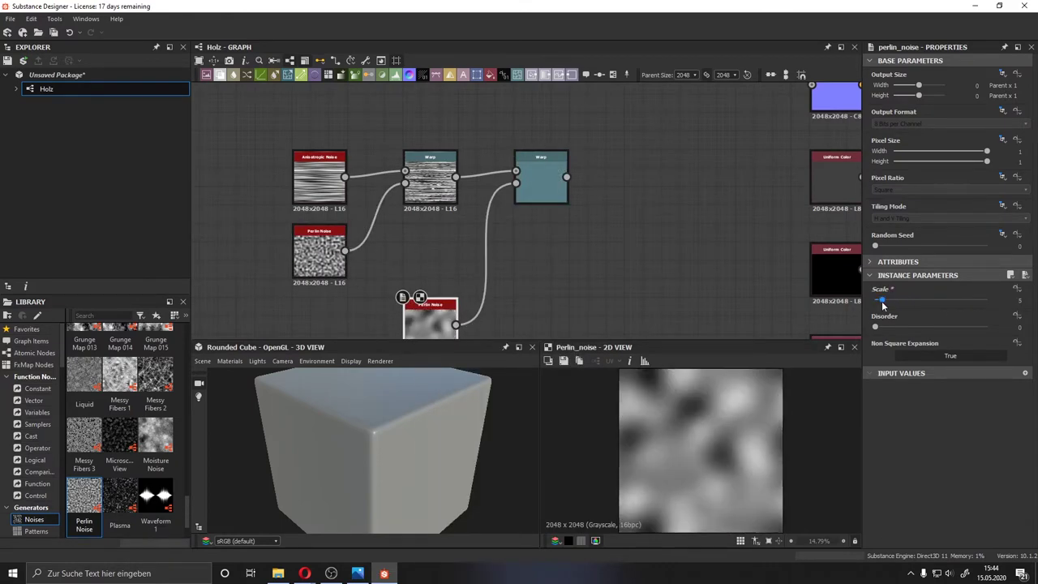
pyautogui.click(555, 185)
pyautogui.moveTo(950, 286); pyautogui.dragTo(947, 288)
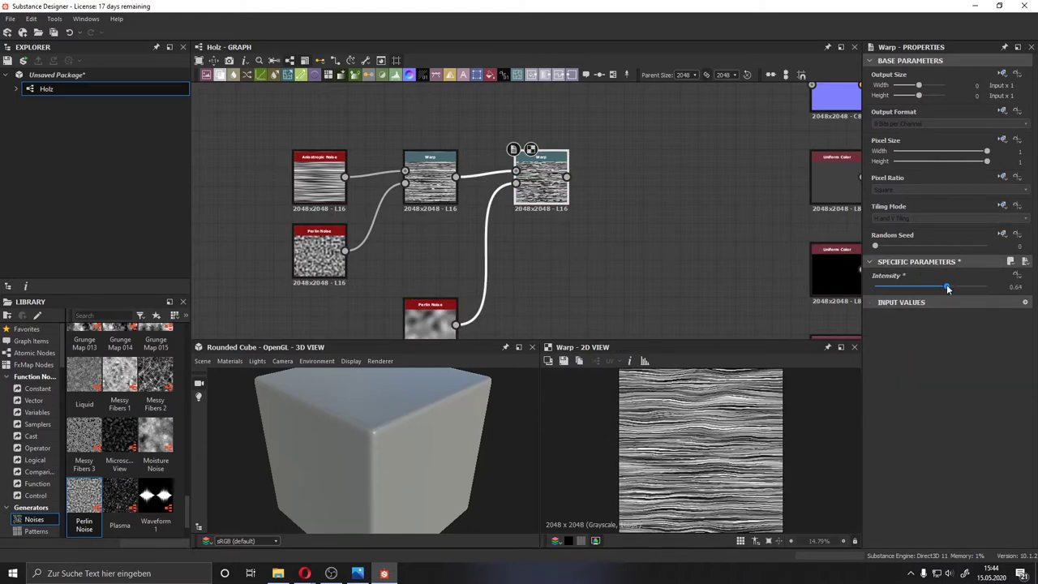
pyautogui.click(444, 254)
# Step: Add a Directional Noise 2 warped by the large-scale Perlin Noise
pyautogui.scroll(-5, 84, 454)
pyautogui.moveTo(155, 350)
pyautogui.mouseDown()
pyautogui.moveTo(438, 259)
pyautogui.moveTo(577, 268)
pyautogui.mouseUp()
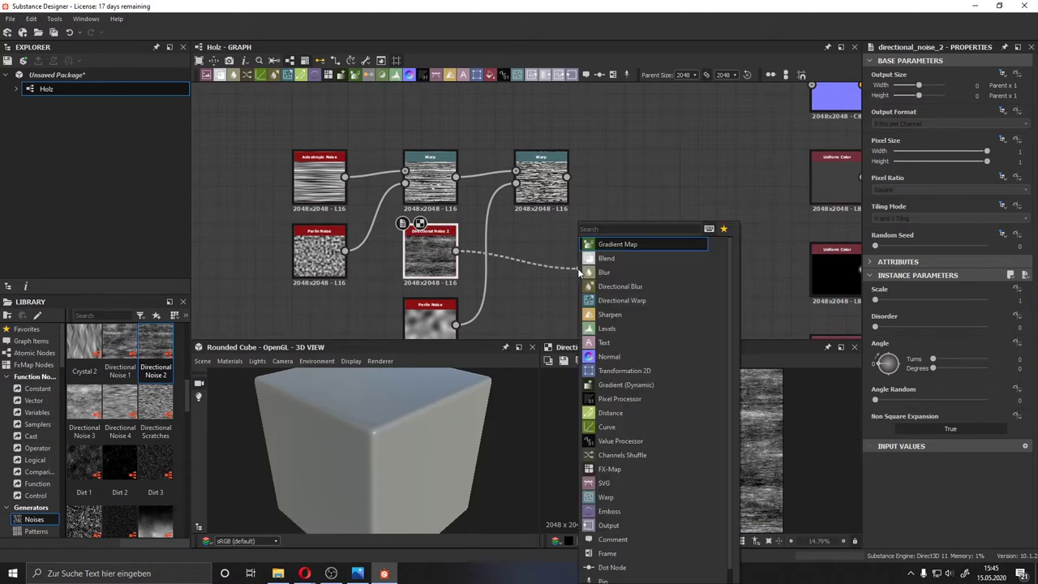
pyautogui.write('wa')
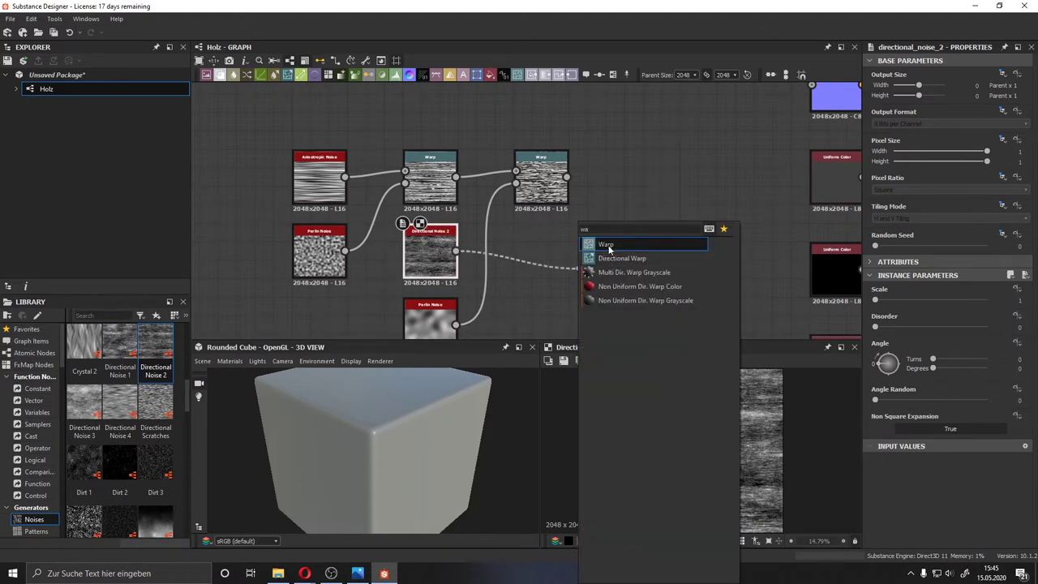
pyautogui.click(609, 245)
pyautogui.moveTo(455, 325); pyautogui.dragTo(515, 257)
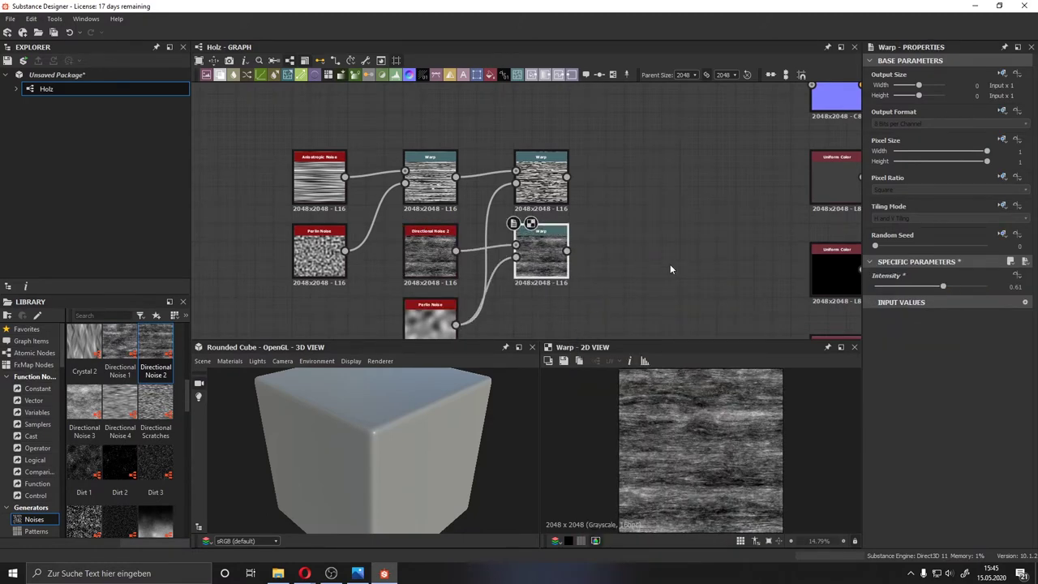
# Step: Combine the second and third Warps in a Blend set to Screen at about 0.36 opacity
pyautogui.moveTo(566, 176); pyautogui.dragTo(621, 180)
pyautogui.click(649, 214)
pyautogui.moveTo(566, 251); pyautogui.dragTo(626, 189)
pyautogui.click(908, 315)
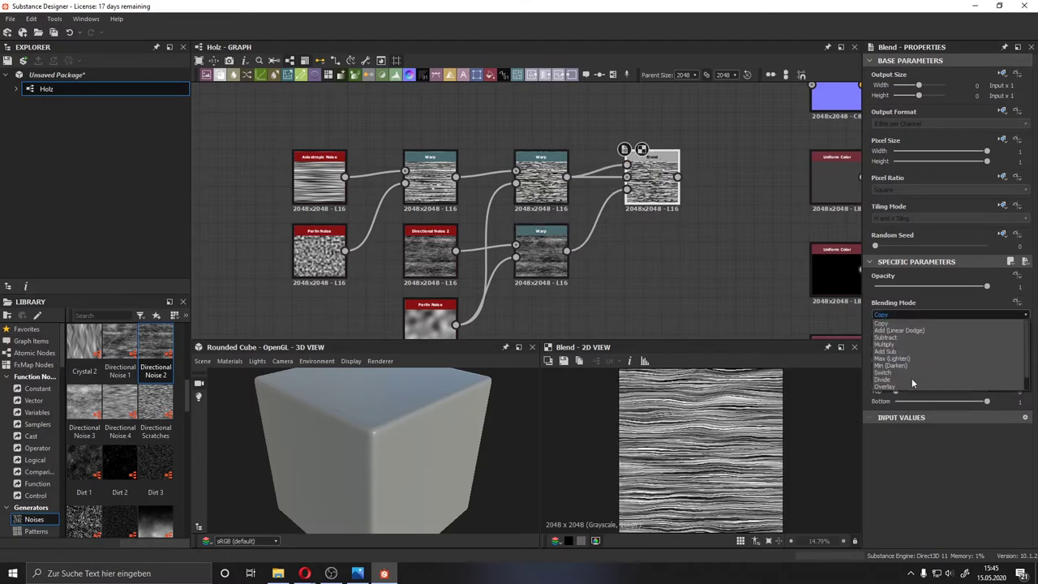
pyautogui.click(892, 386)
pyautogui.moveTo(986, 287); pyautogui.dragTo(916, 286)
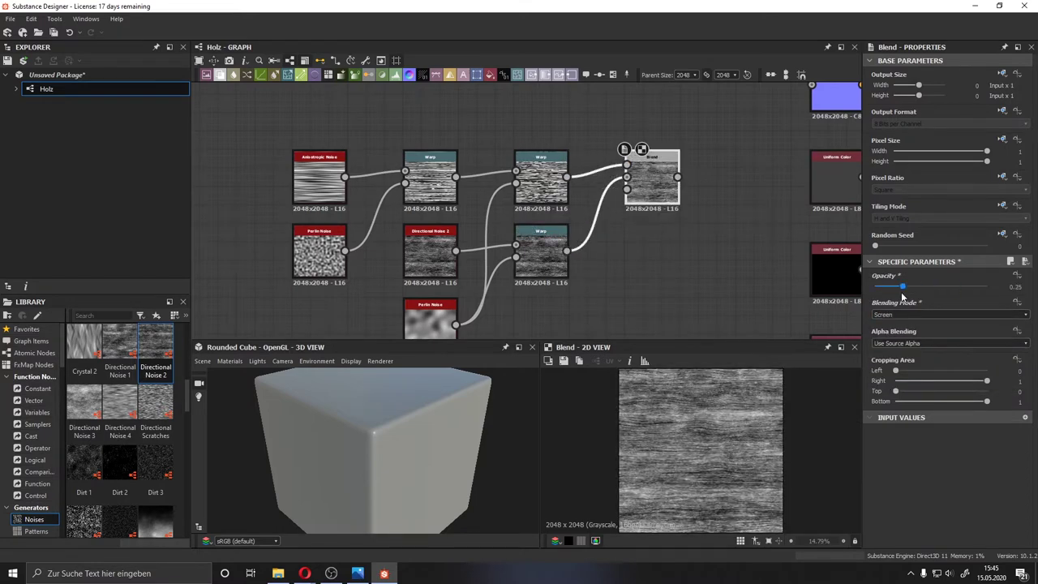
pyautogui.moveTo(924, 286); pyautogui.dragTo(909, 287)
# Step: Select the wood-grain node group and move it further left
pyautogui.scroll(3, 731, 449)
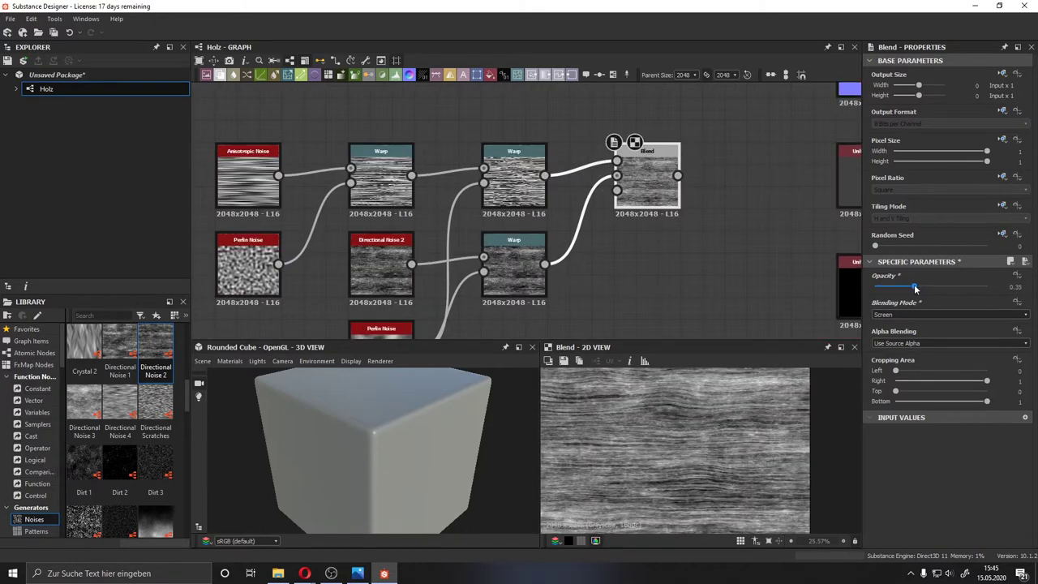
pyautogui.scroll(-2, 630, 253)
pyautogui.moveTo(630, 253); pyautogui.dragTo(381, 180)
pyautogui.moveTo(563, 210); pyautogui.dragTo(434, 209)
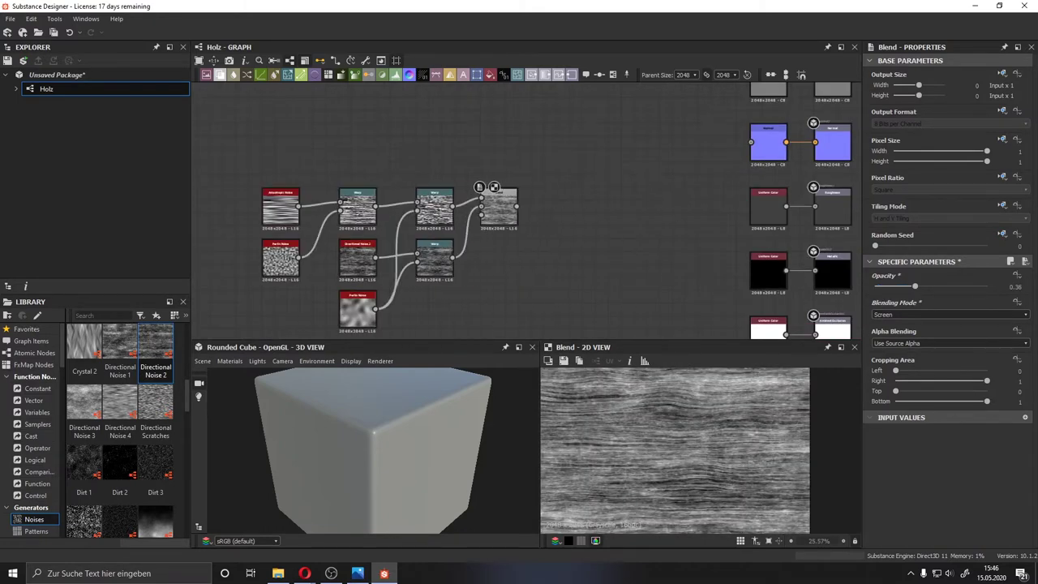
pyautogui.moveTo(518, 206); pyautogui.dragTo(568, 199)
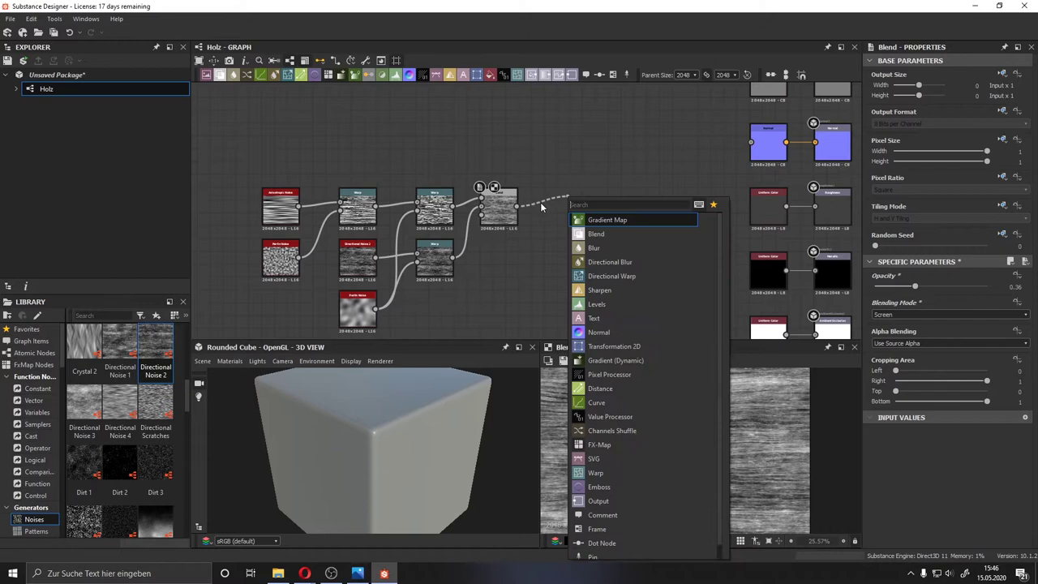
# Step: Add a Blend fed by Grunge Map 005 rotated 90° through a Transformation 2D
pyautogui.click(597, 232)
pyautogui.scroll(-5, 120, 430)
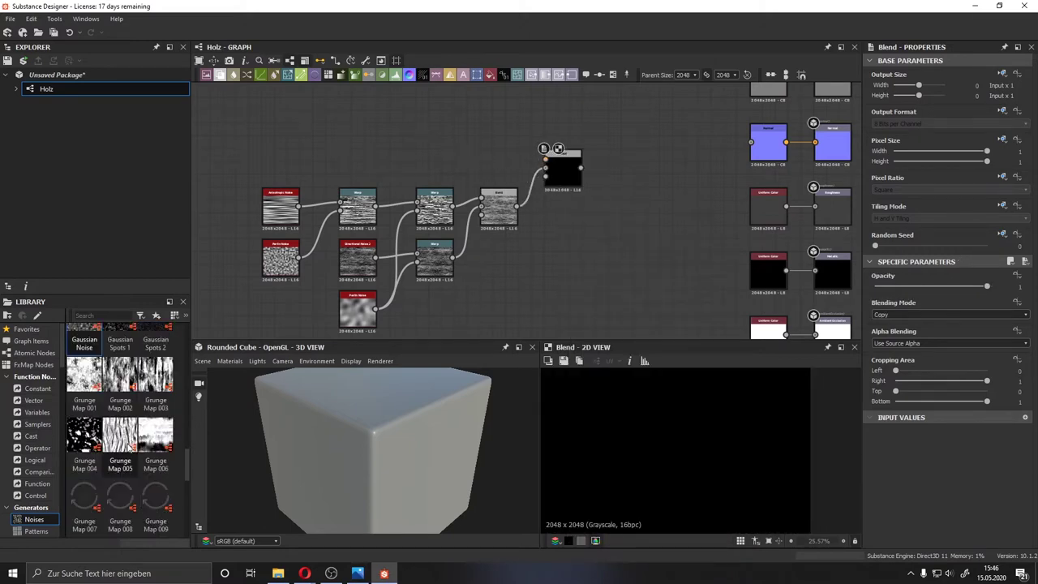
pyautogui.moveTo(119, 442)
pyautogui.mouseDown()
pyautogui.moveTo(443, 138)
pyautogui.moveTo(435, 154)
pyautogui.moveTo(490, 156)
pyautogui.mouseUp()
pyautogui.click(532, 189)
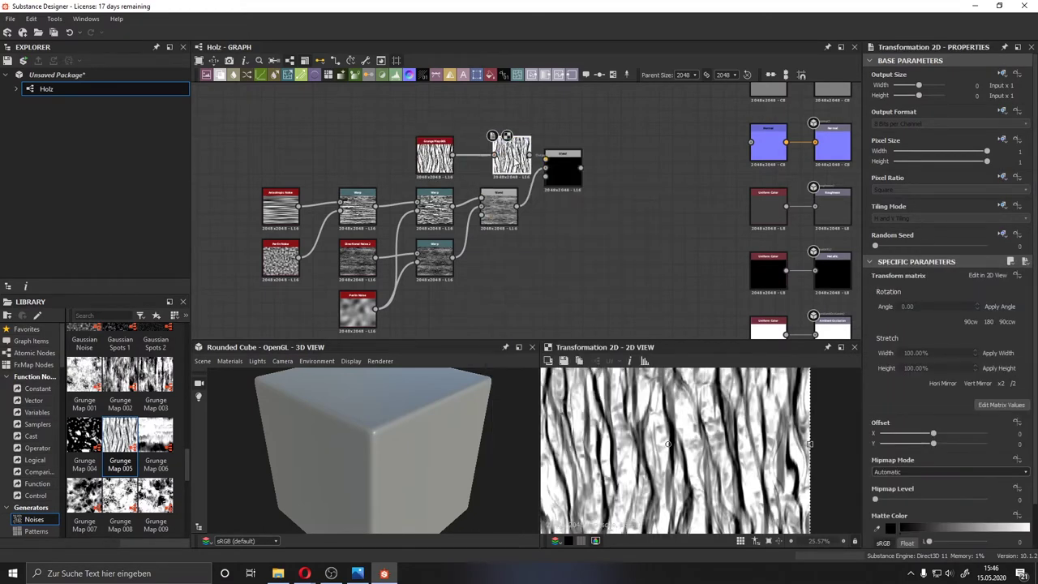
pyautogui.click(971, 322)
pyautogui.moveTo(516, 154); pyautogui.dragTo(545, 157)
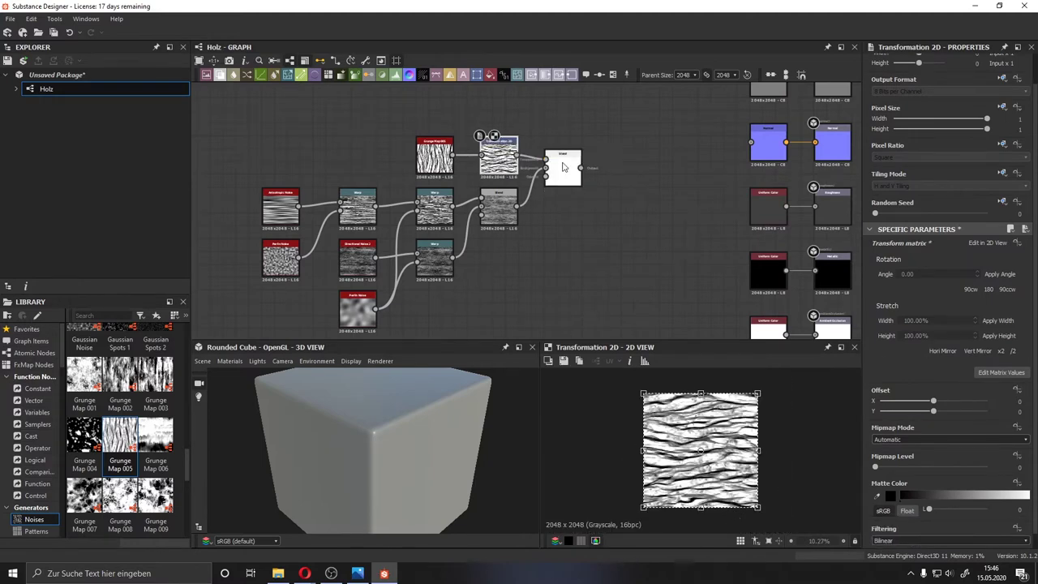
# Step: Set the new Blend to Multiply with opacity 0.44
pyautogui.doubleClick(564, 170)
pyautogui.scroll(3, 562, 175)
pyautogui.click(948, 315)
pyautogui.click(900, 365)
pyautogui.scroll(3, 559, 183)
pyautogui.moveTo(883, 287); pyautogui.dragTo(923, 288)
pyautogui.scroll(-6, 707, 280)
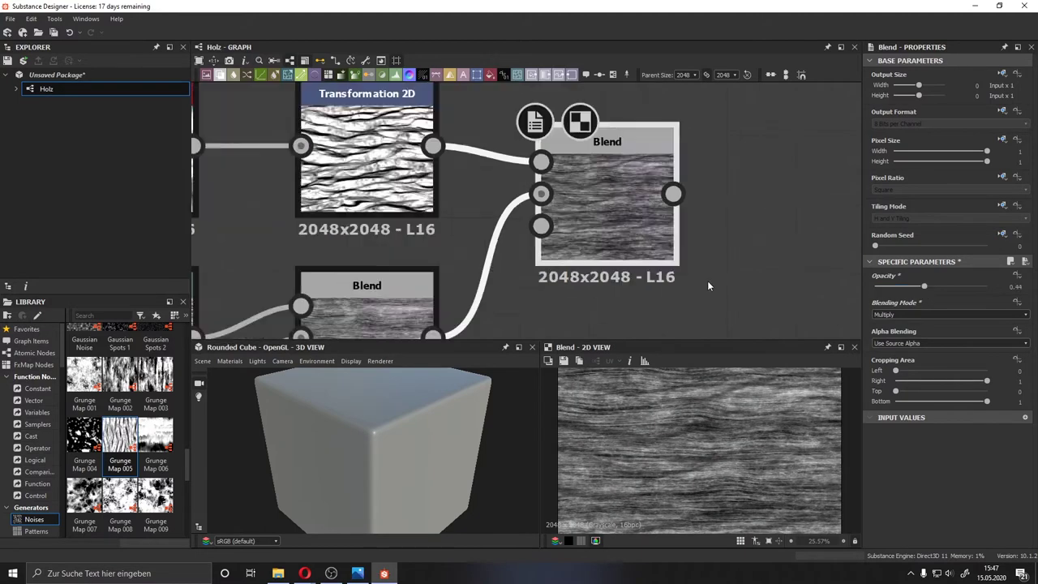
# Step: Wrap the selected grain nodes in a frame titled 'HolzStruktur'
pyautogui.rightClick(687, 207)
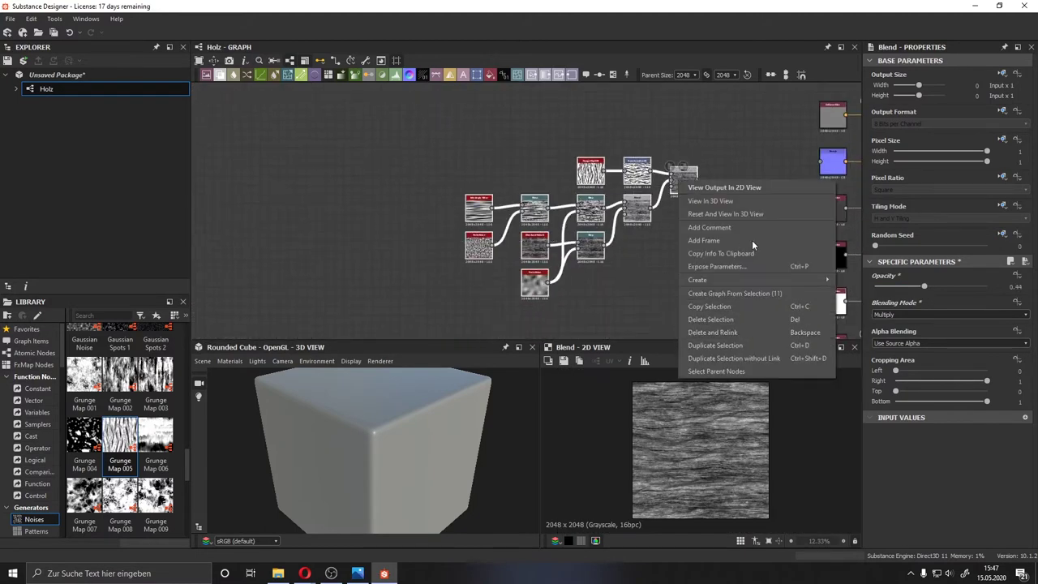
pyautogui.click(746, 241)
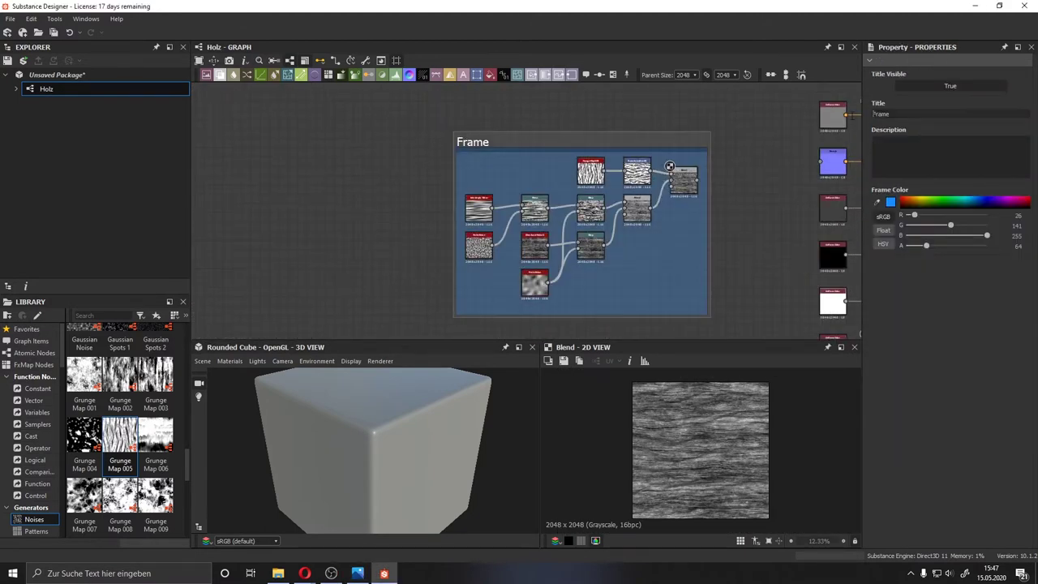
pyautogui.write('hOLZsTRUKTUR')
pyautogui.hotkey('ctrl', 'a')
pyautogui.write('HolzStruktur')
# Step: Shift the graph view to free up space and bring up the node search
pyautogui.moveTo(755, 110); pyautogui.dragTo(444, 138, button='middle')
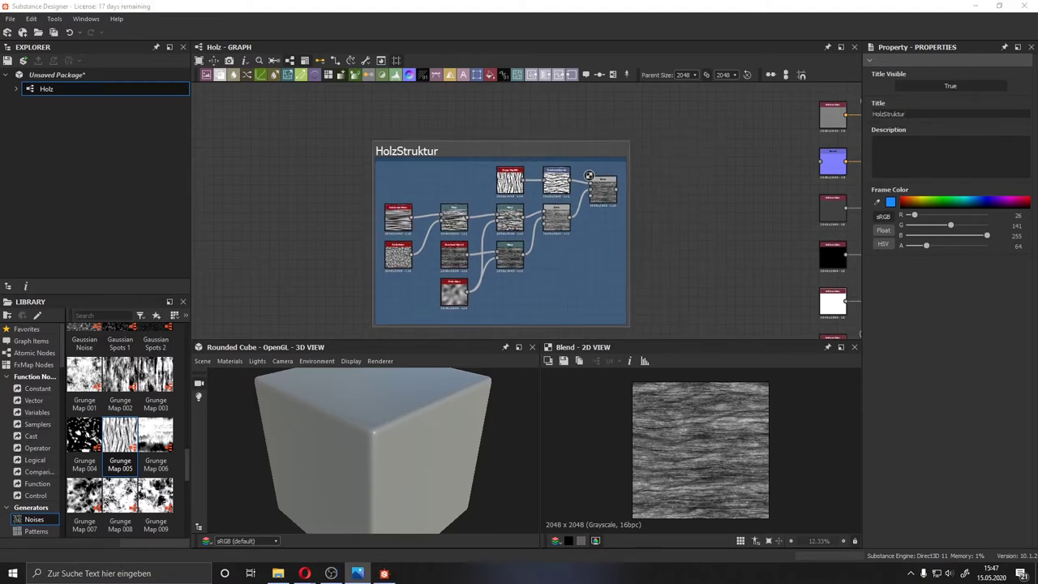
pyautogui.rightClick(444, 138)
pyautogui.press('Escape')
pyautogui.press('space')
# Step: Insert a Shape node and change its pattern from Square to Paraboloid
pyautogui.write('sh')
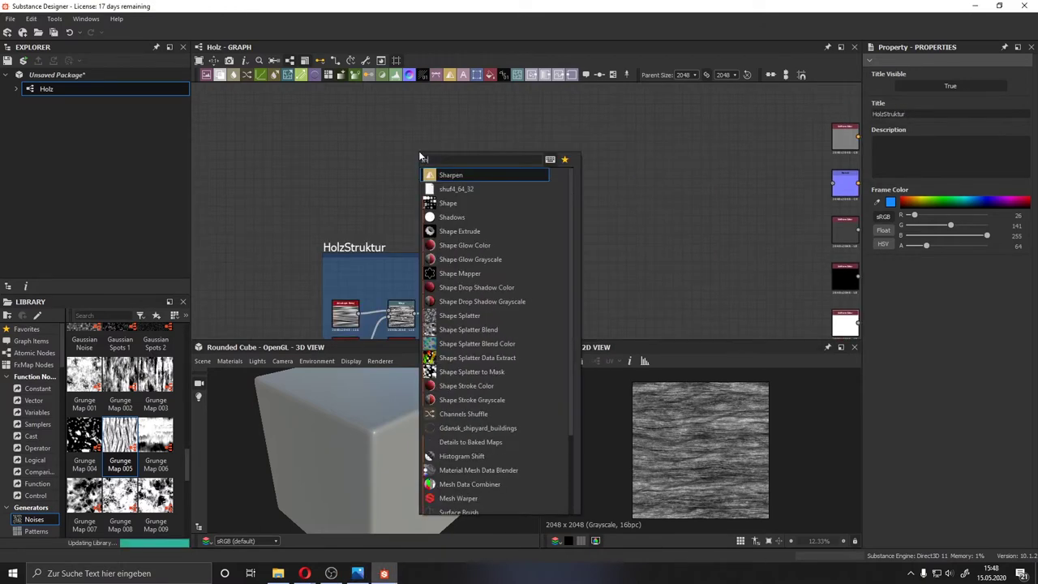
pyautogui.write('a')
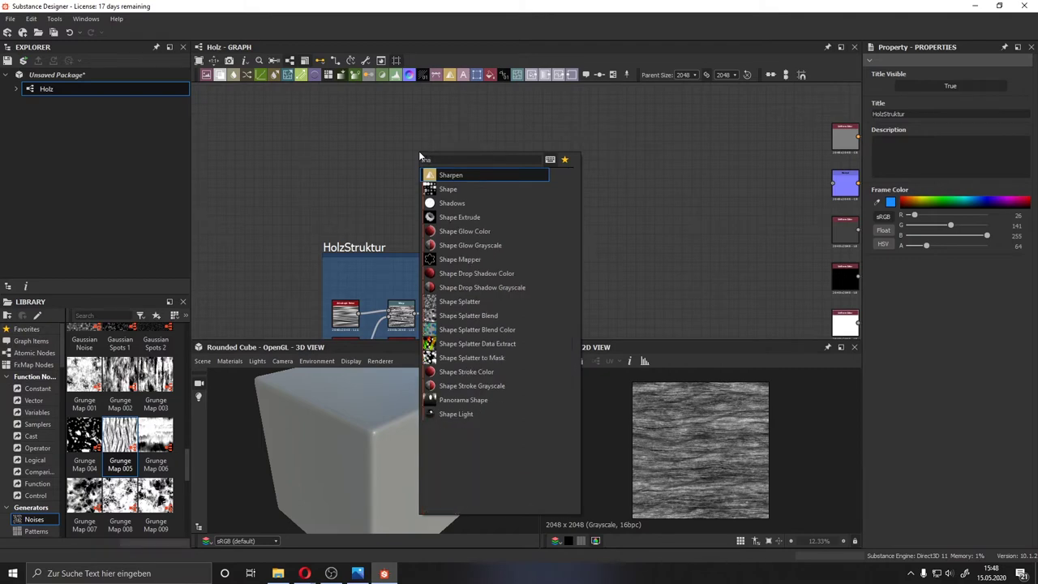
pyautogui.press('Down')
pyautogui.press('Return')
pyautogui.click(940, 327)
pyautogui.click(918, 341)
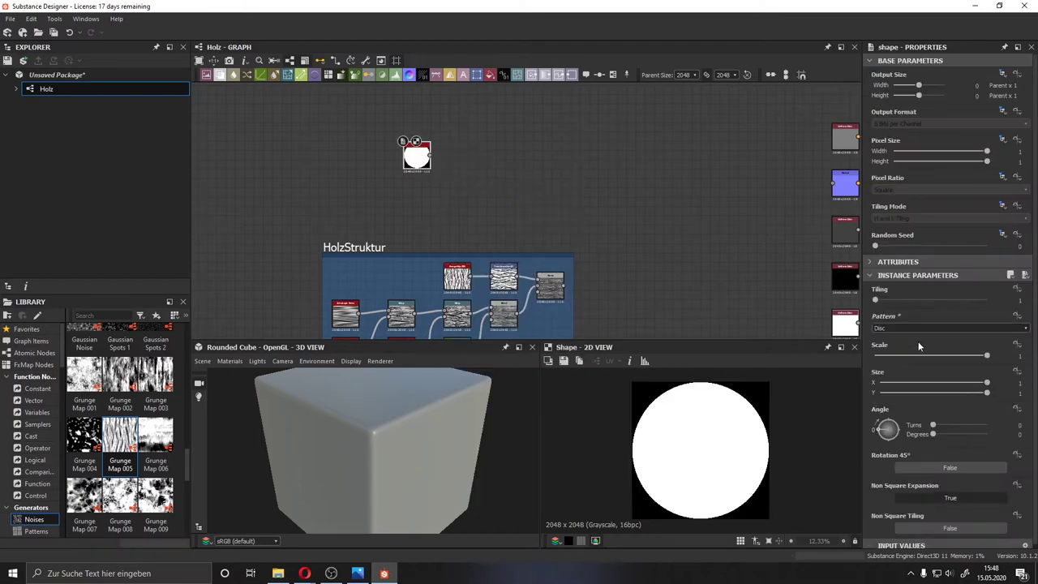
pyautogui.click(918, 328)
pyautogui.click(917, 347)
pyautogui.scroll(10, 114, 435)
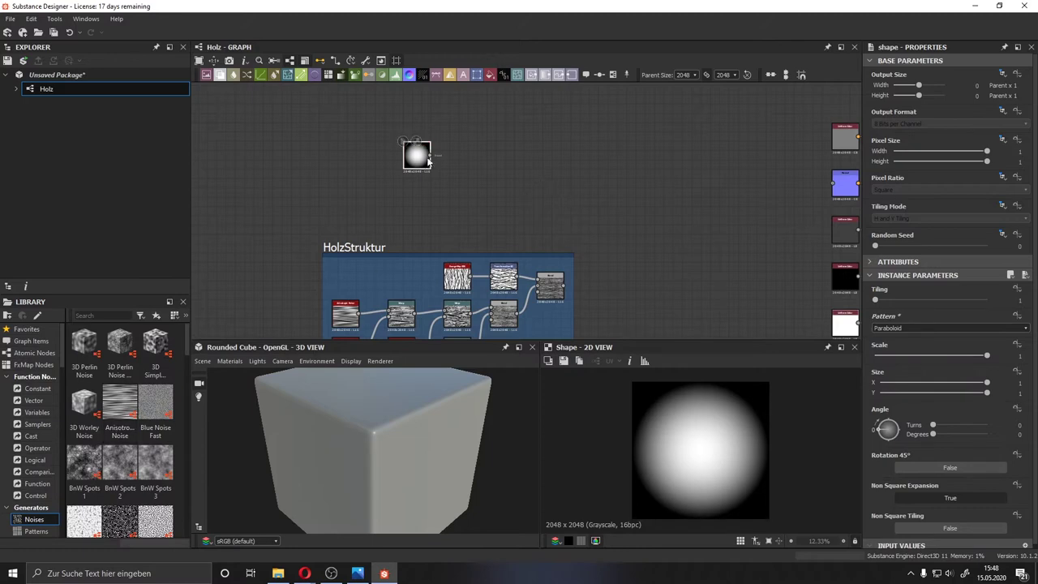
pyautogui.moveTo(429, 159); pyautogui.dragTo(475, 159)
# Step: Feed the Shape and a high-tiling Gradient Linear 1 into a new Gradient (Dynamic) node
pyautogui.write('g')
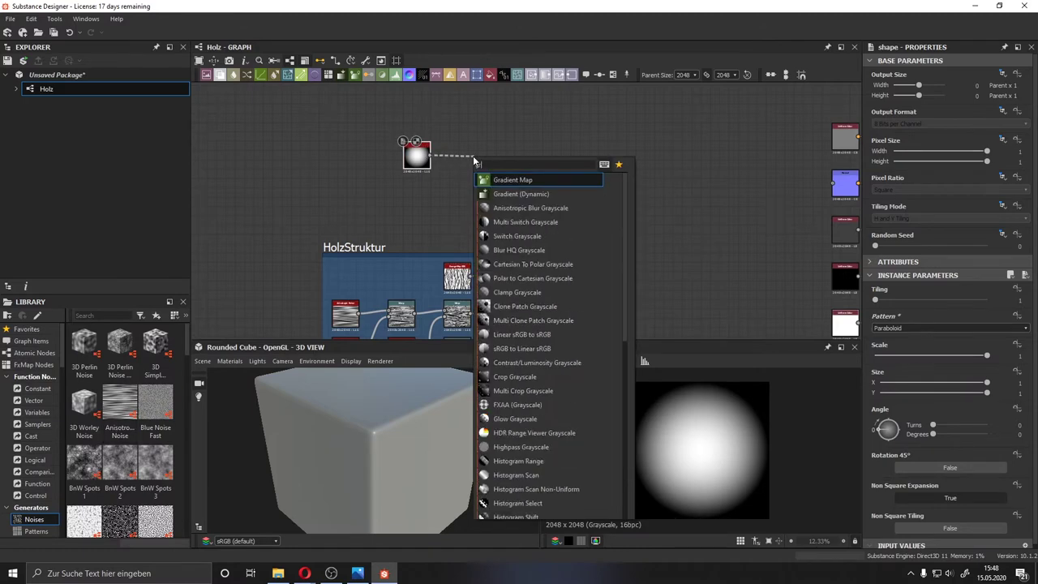
pyautogui.write('radi')
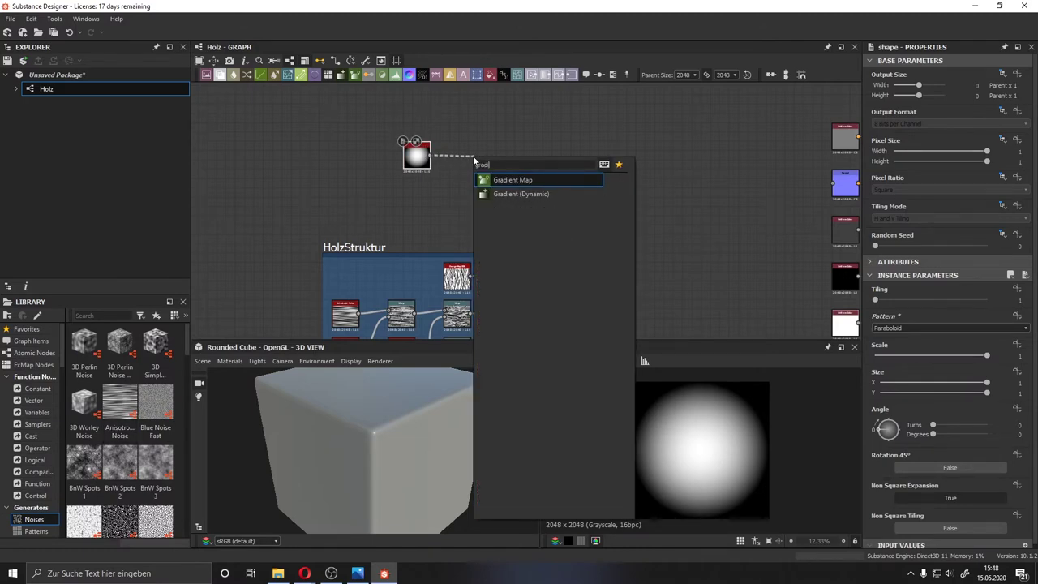
pyautogui.click(519, 194)
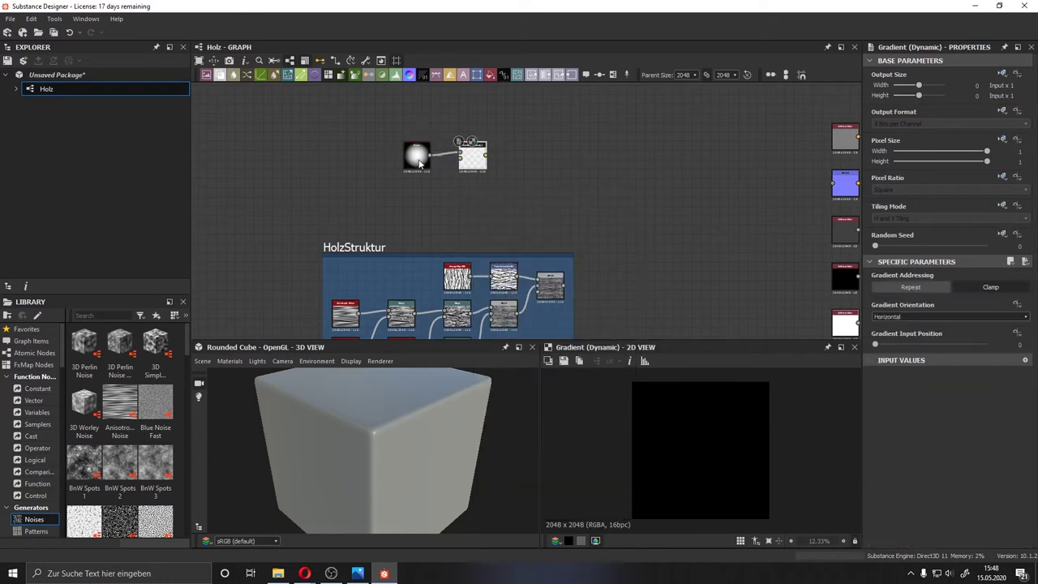
pyautogui.rightClick(418, 206)
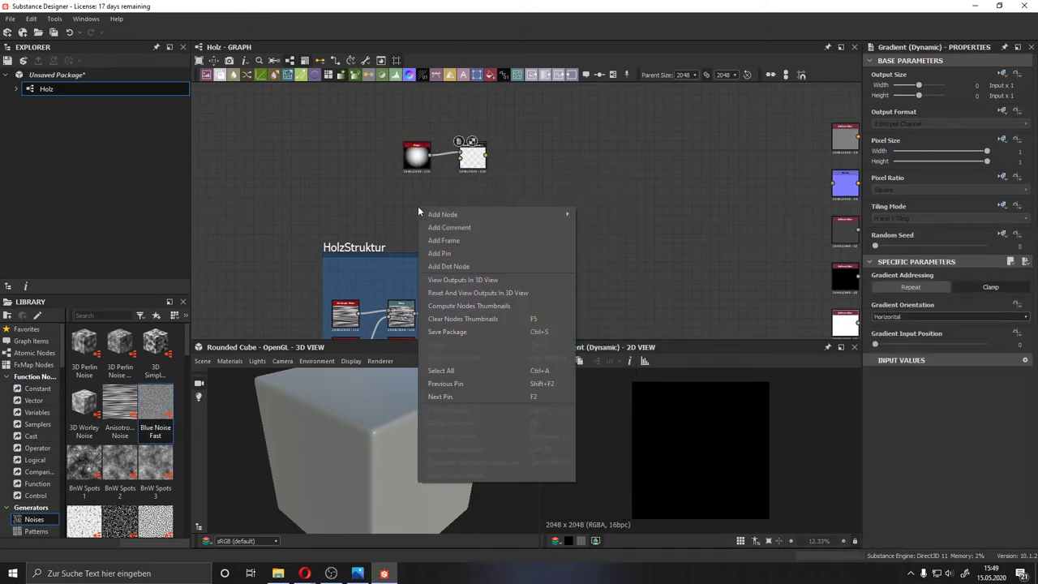
pyautogui.press('space')
pyautogui.write('gra')
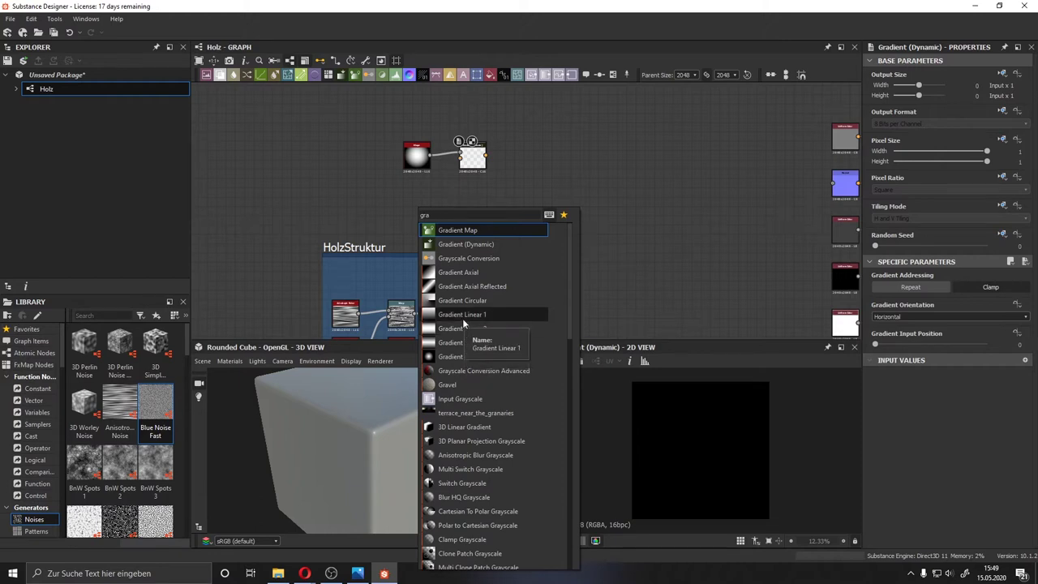
pyautogui.click(462, 318)
pyautogui.moveTo(916, 298); pyautogui.dragTo(942, 301)
pyautogui.moveTo(434, 209); pyautogui.dragTo(434, 191)
pyautogui.moveTo(430, 195); pyautogui.dragTo(460, 158)
# Step: Set the gradient orientation to Vertical and adjust the stripe tiling to tune the ring count
pyautogui.doubleClick(472, 156)
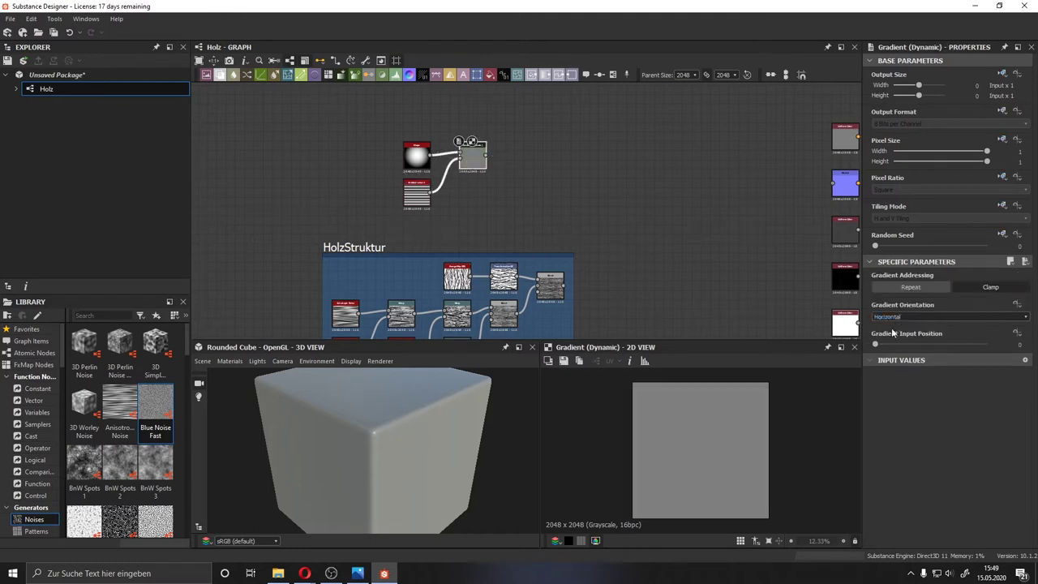
pyautogui.scroll(3, 687, 478)
pyautogui.scroll(-2, 688, 462)
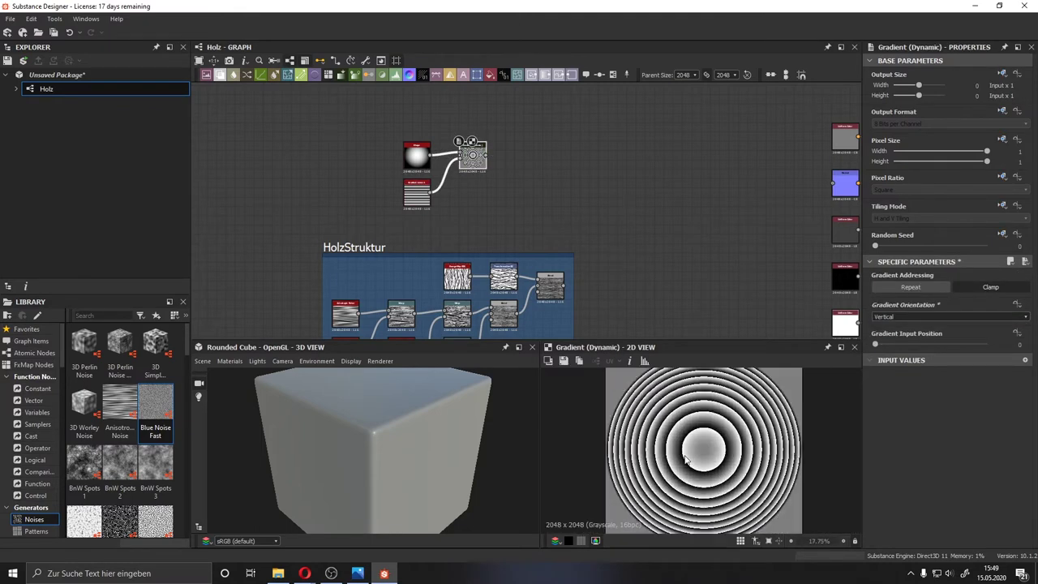
pyautogui.click(416, 193)
pyautogui.moveTo(943, 301); pyautogui.dragTo(936, 303)
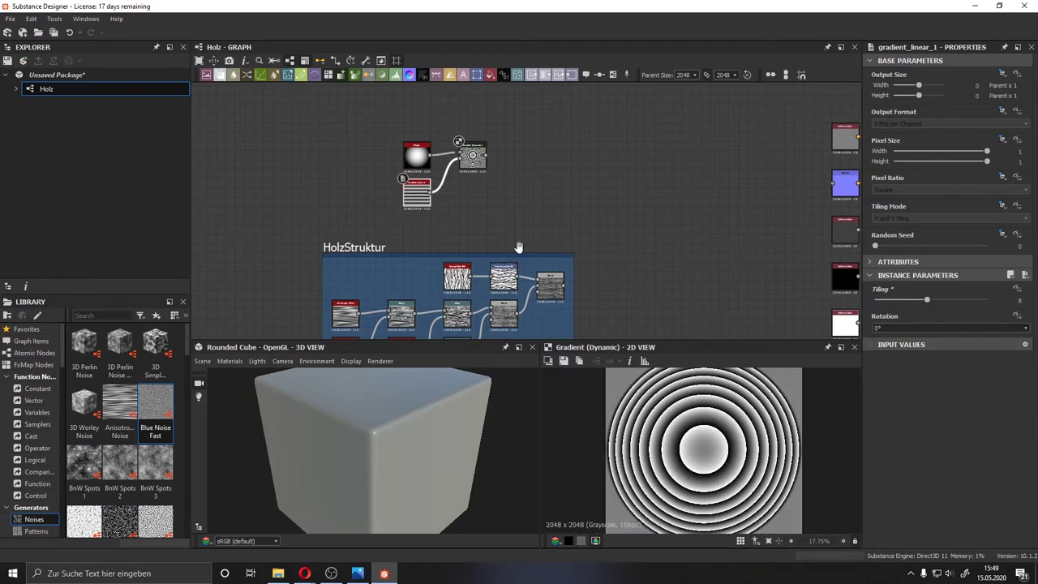
pyautogui.doubleClick(416, 193)
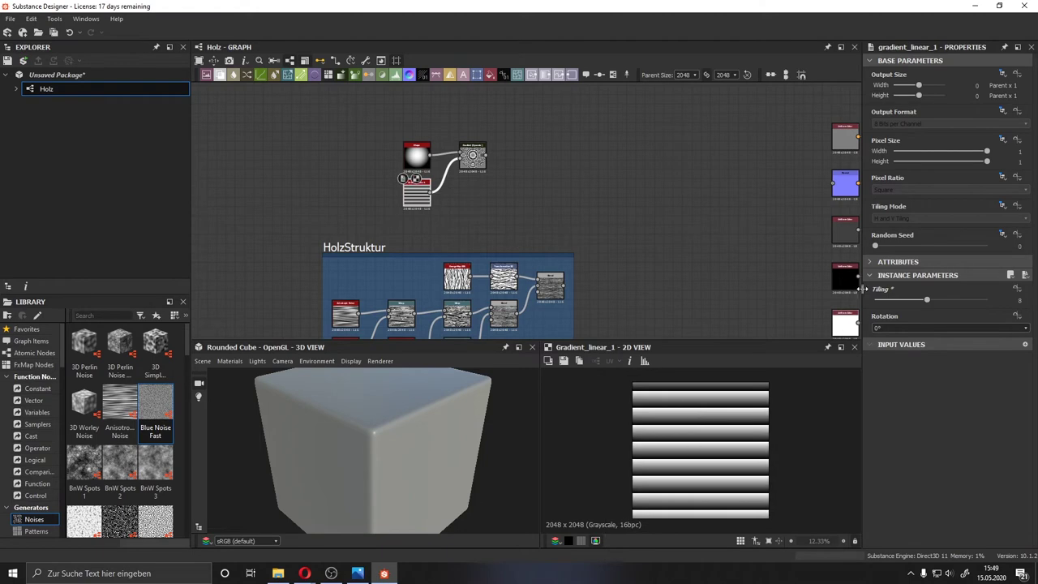
pyautogui.doubleClick(472, 155)
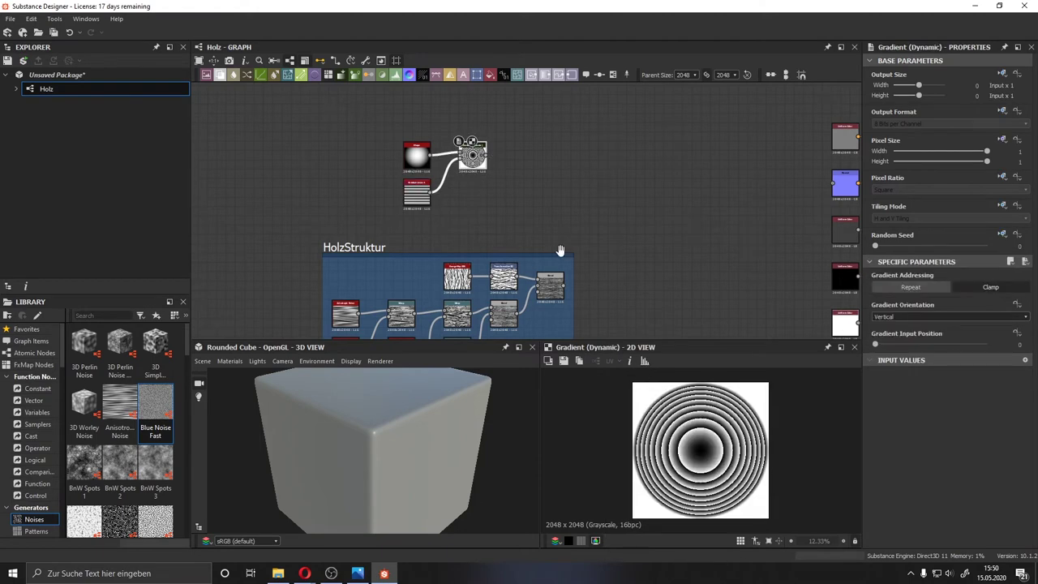
# Step: Add a Histogram Scan of the Shape with position 0.96 and contrast 0.02
pyautogui.moveTo(432, 160); pyautogui.dragTo(461, 200)
pyautogui.write('hist')
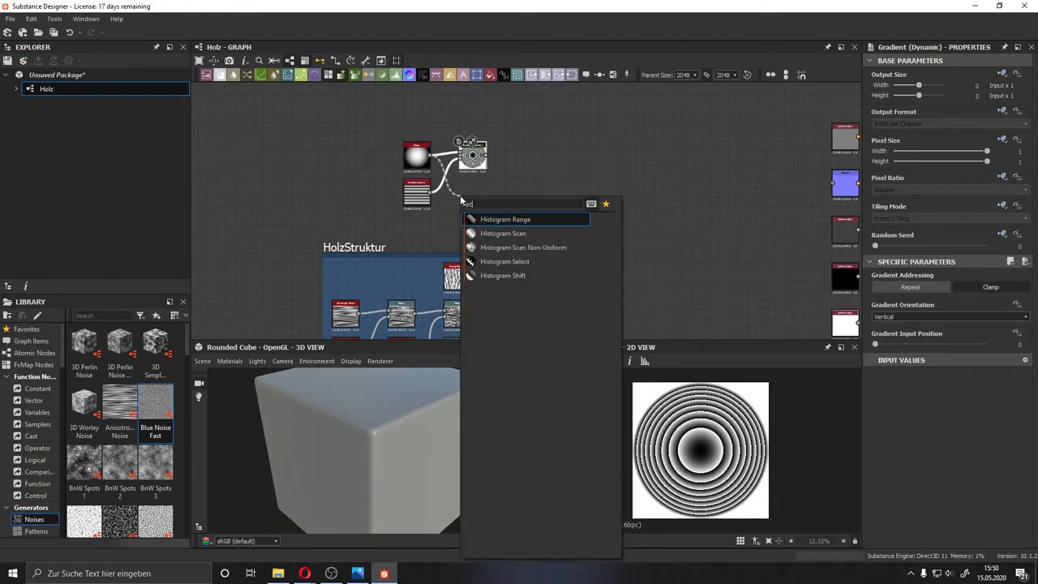
pyautogui.press('Down')
pyautogui.press('Return')
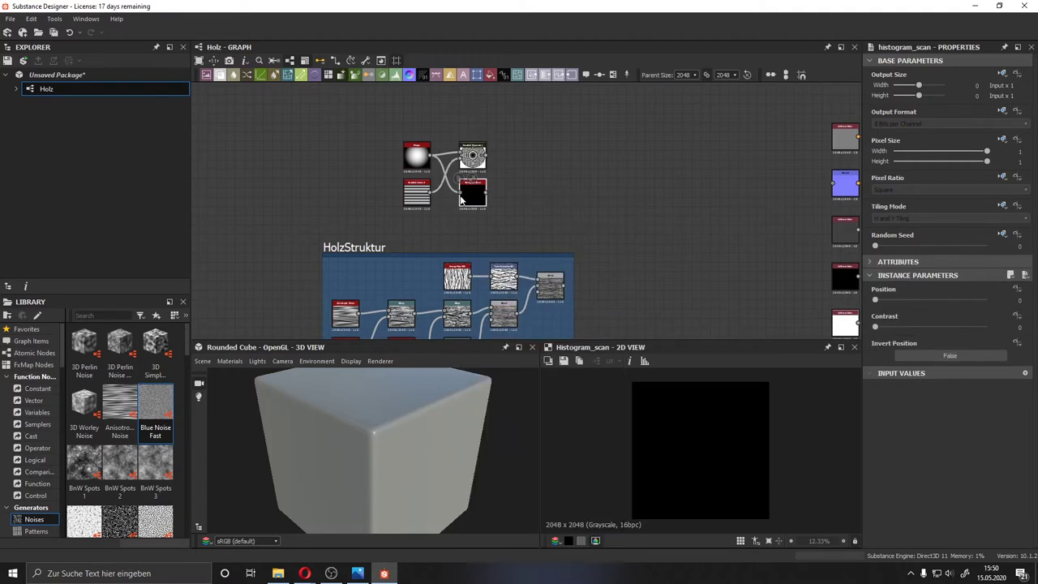
pyautogui.moveTo(875, 300); pyautogui.dragTo(981, 299)
pyautogui.click(877, 327)
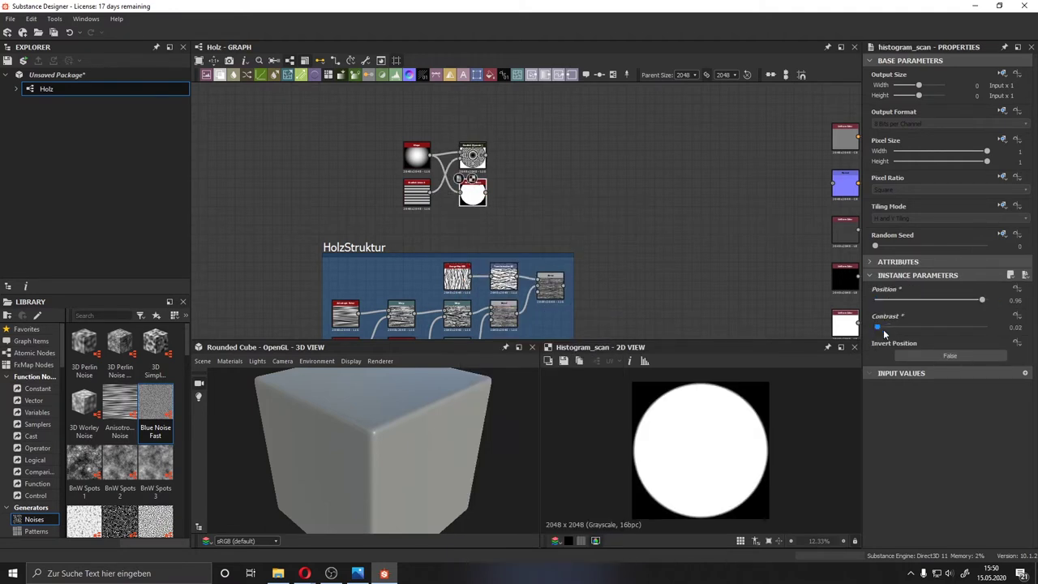
# Step: Blend the Histogram Scan circle with the ring pattern and preview the result
pyautogui.moveTo(488, 157)
pyautogui.mouseDown()
pyautogui.moveTo(516, 199)
pyautogui.moveTo(474, 165)
pyautogui.mouseUp()
pyautogui.click(581, 234)
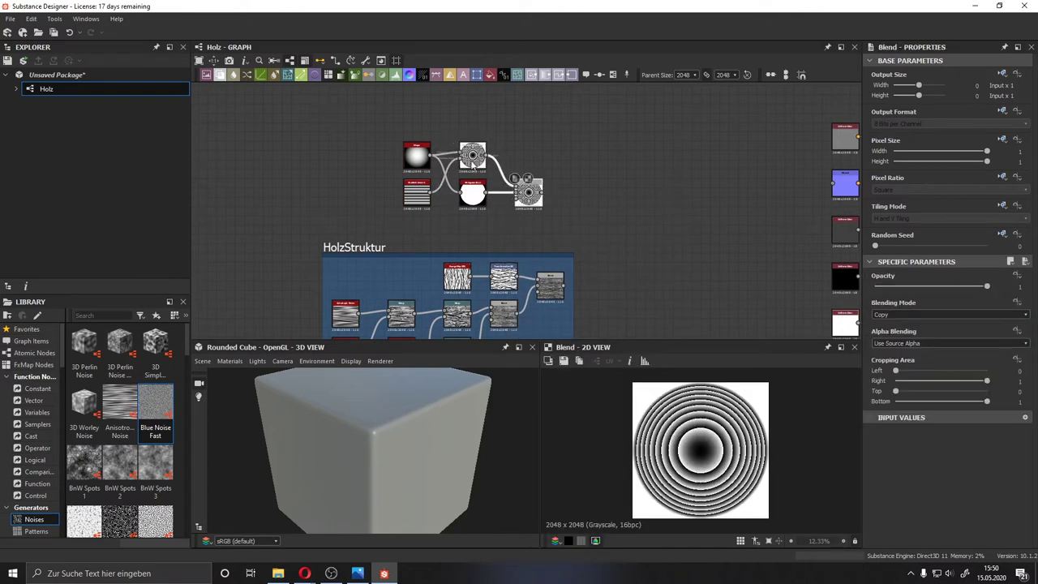
pyautogui.doubleClick(528, 192)
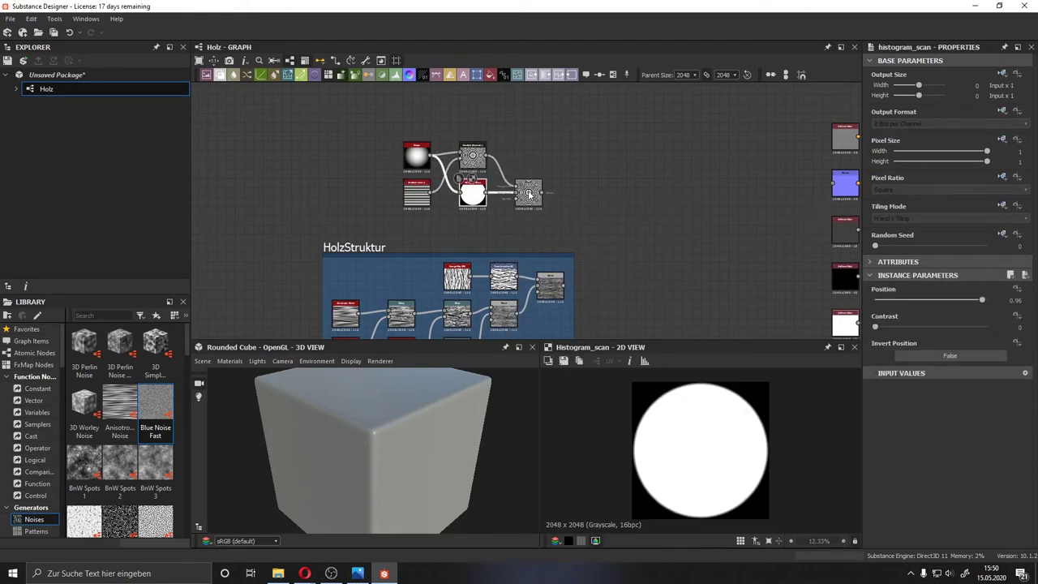
pyautogui.doubleClick(527, 193)
# Step: Add a Tile Random node with a Paraboloid tile pattern
pyautogui.moveTo(595, 186); pyautogui.dragTo(527, 232, button='middle')
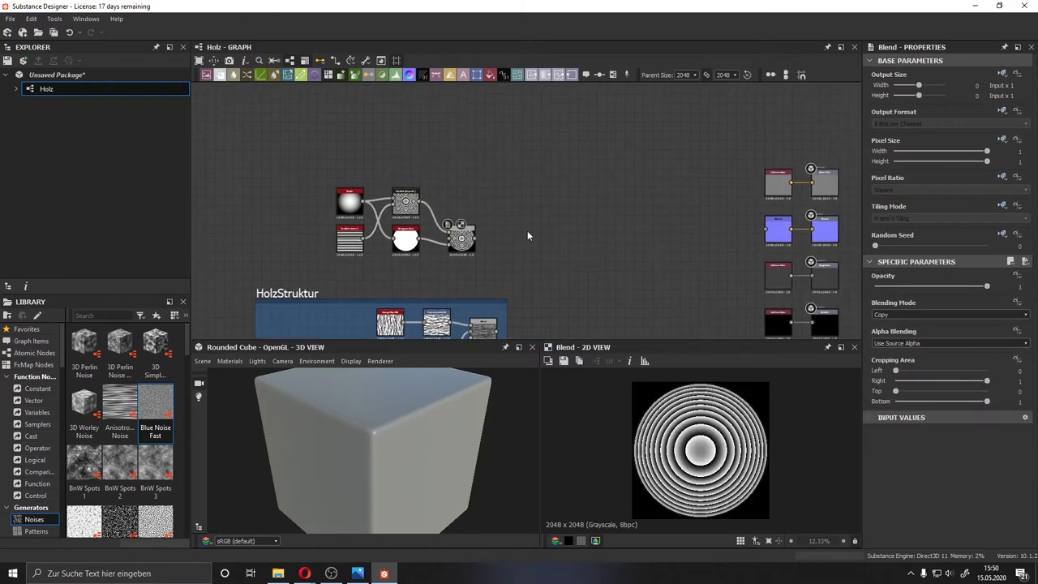
pyautogui.press('space')
pyautogui.write('tile')
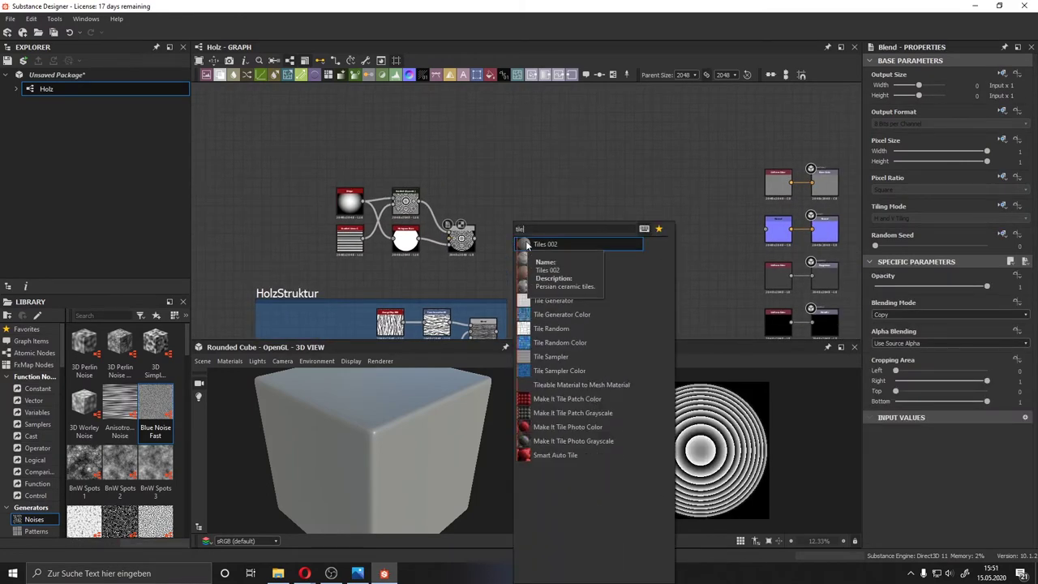
pyautogui.click(600, 329)
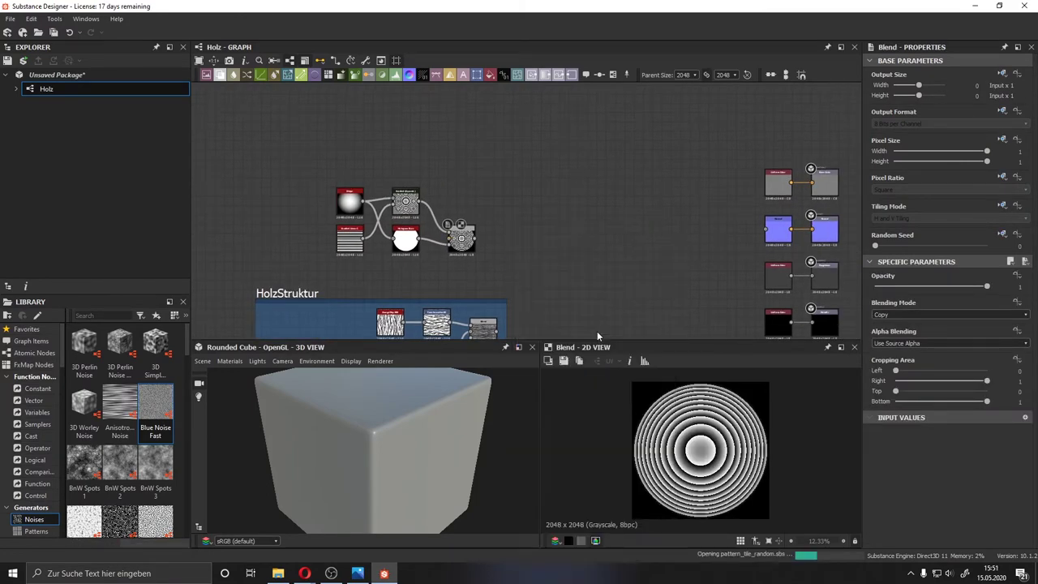
pyautogui.click(952, 398)
pyautogui.click(908, 424)
# Step: Adjust the tile sliders, adding random brightness variation and removing the random offset
pyautogui.scroll(-3, 908, 424)
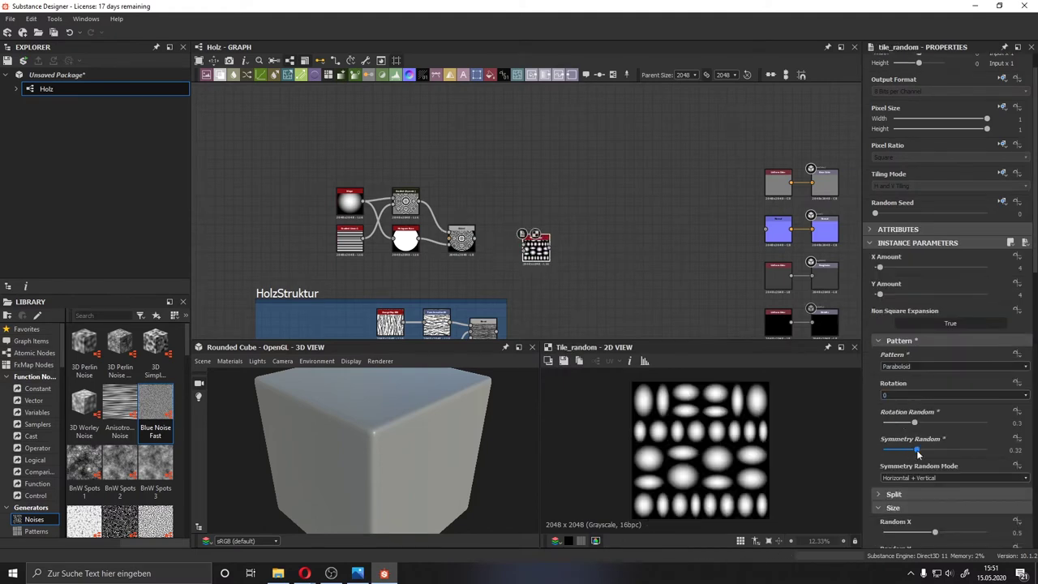
pyautogui.moveTo(934, 468)
pyautogui.mouseDown()
pyautogui.moveTo(957, 467)
pyautogui.moveTo(923, 468)
pyautogui.moveTo(917, 436)
pyautogui.moveTo(1012, 432)
pyautogui.moveTo(973, 445)
pyautogui.mouseUp()
pyautogui.scroll(-3, 922, 405)
pyautogui.scroll(-2, 962, 438)
pyautogui.scroll(-3, 973, 446)
pyautogui.moveTo(888, 469); pyautogui.dragTo(909, 469)
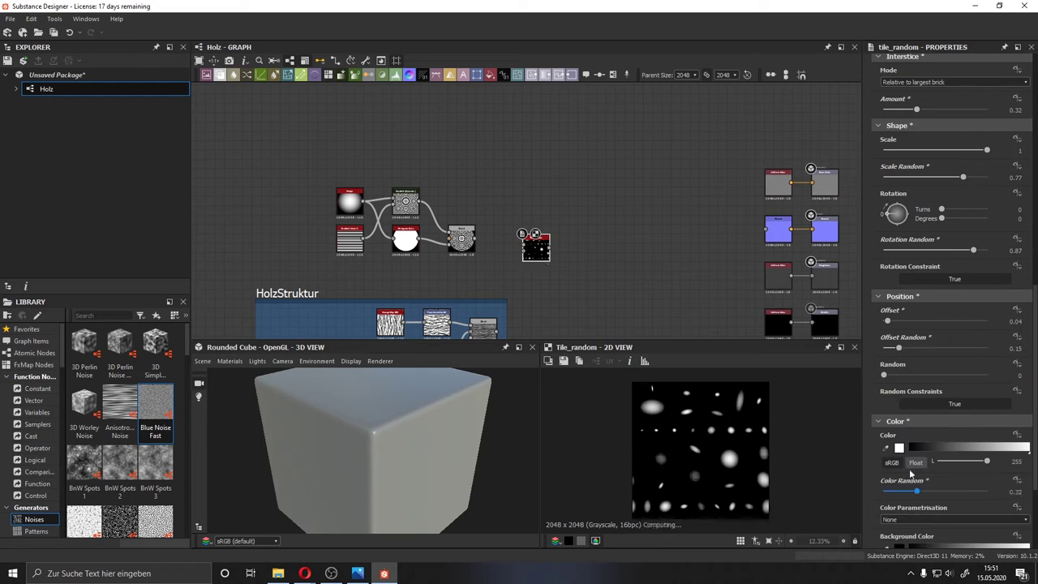
pyautogui.scroll(-2, 986, 354)
pyautogui.click(986, 360)
pyautogui.moveTo(898, 218); pyautogui.dragTo(879, 218)
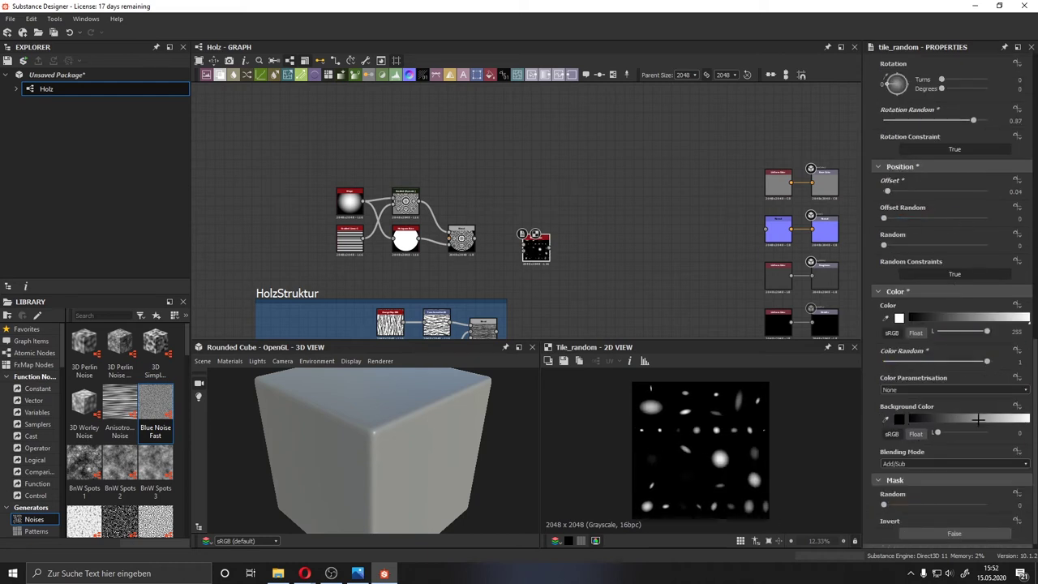
# Step: Mask out more tiles at random and lower the brightness variation to 0.08
pyautogui.moveTo(905, 507); pyautogui.dragTo(953, 501)
pyautogui.scroll(-1, 953, 502)
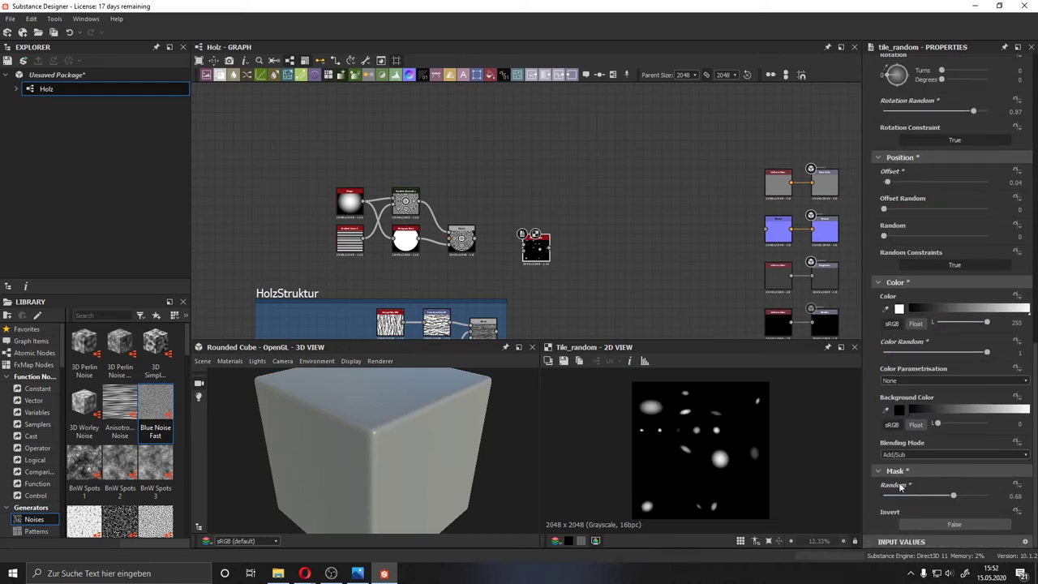
pyautogui.moveTo(903, 355); pyautogui.dragTo(893, 354)
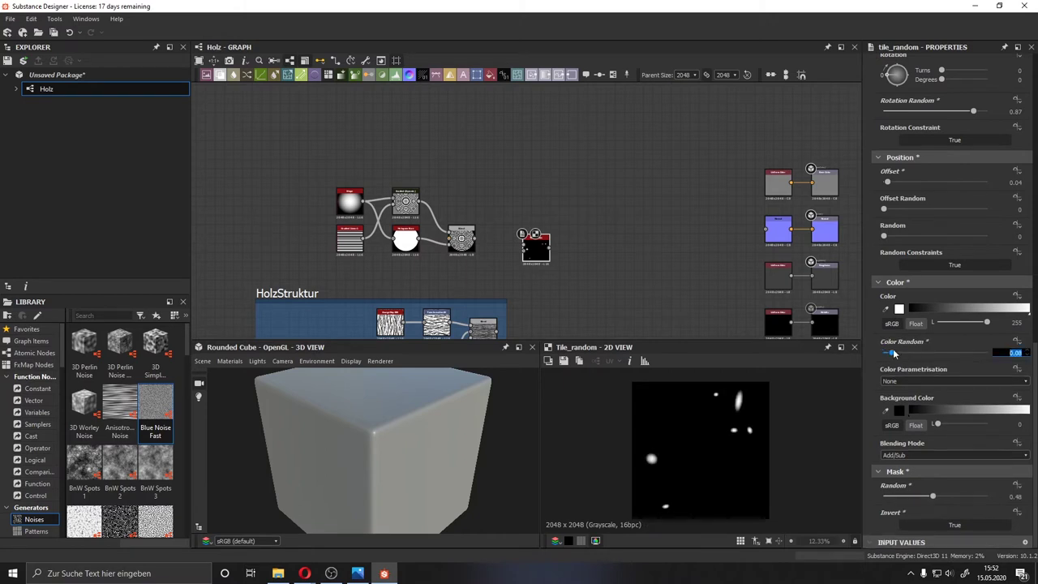
pyautogui.moveTo(932, 496); pyautogui.dragTo(902, 495)
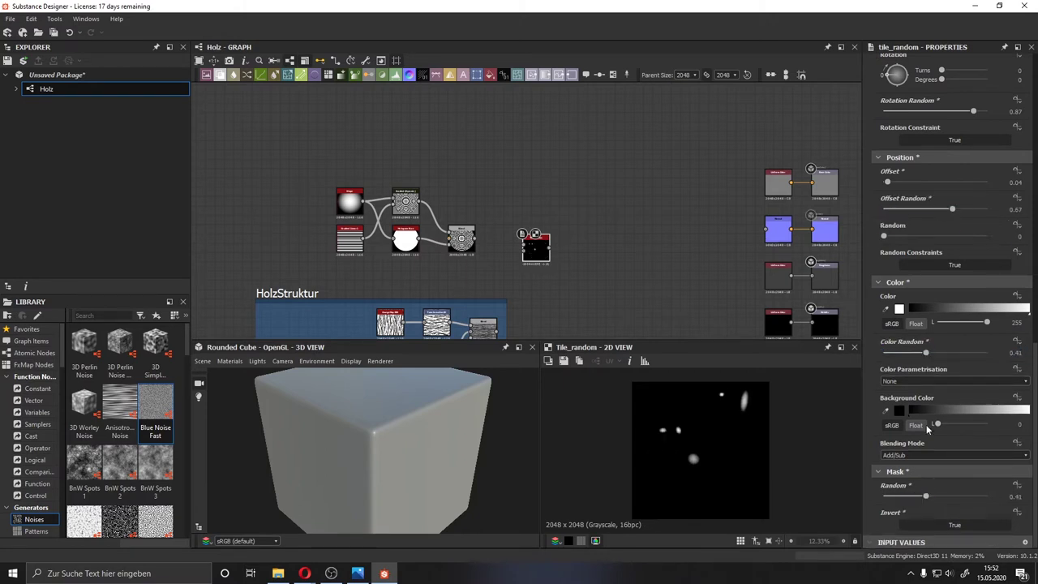
# Step: Fine-tune offset and mask random to 0.28 leaving two spots, then duplicate the node
pyautogui.scroll(2, 924, 364)
pyautogui.scroll(2, 904, 211)
pyautogui.scroll(3, 964, 166)
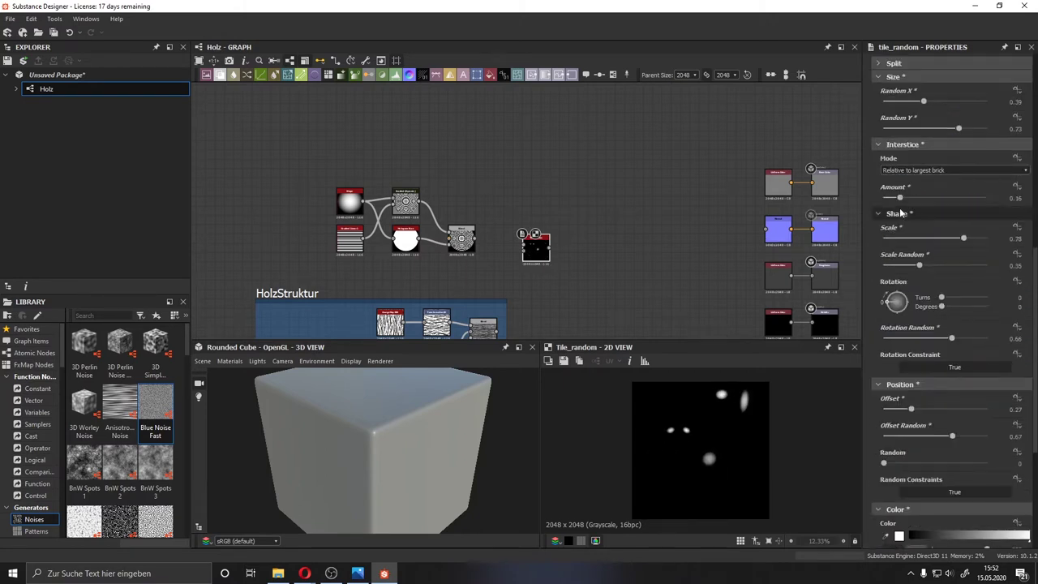
pyautogui.moveTo(900, 101); pyautogui.dragTo(861, 116)
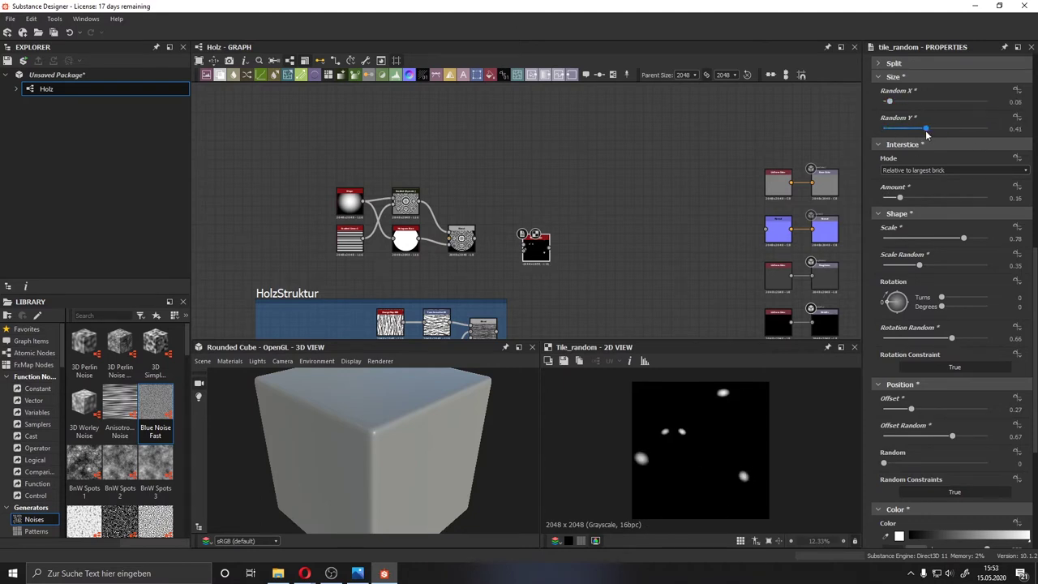
pyautogui.scroll(-3, 932, 324)
pyautogui.moveTo(901, 496)
pyautogui.mouseDown()
pyautogui.moveTo(935, 497)
pyautogui.moveTo(916, 498)
pyautogui.mouseUp()
pyautogui.scroll(1, 942, 250)
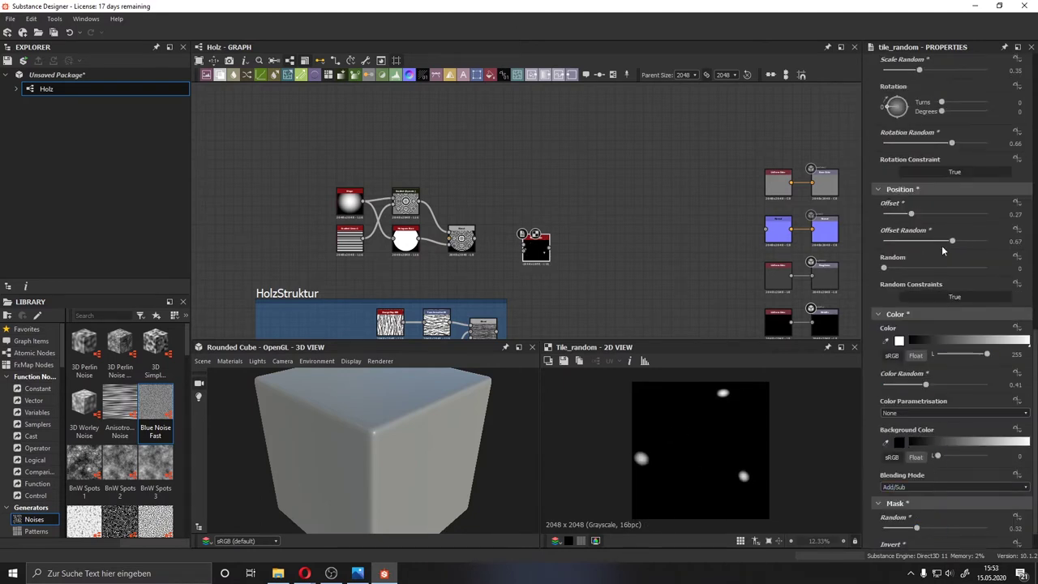
pyautogui.click(921, 241)
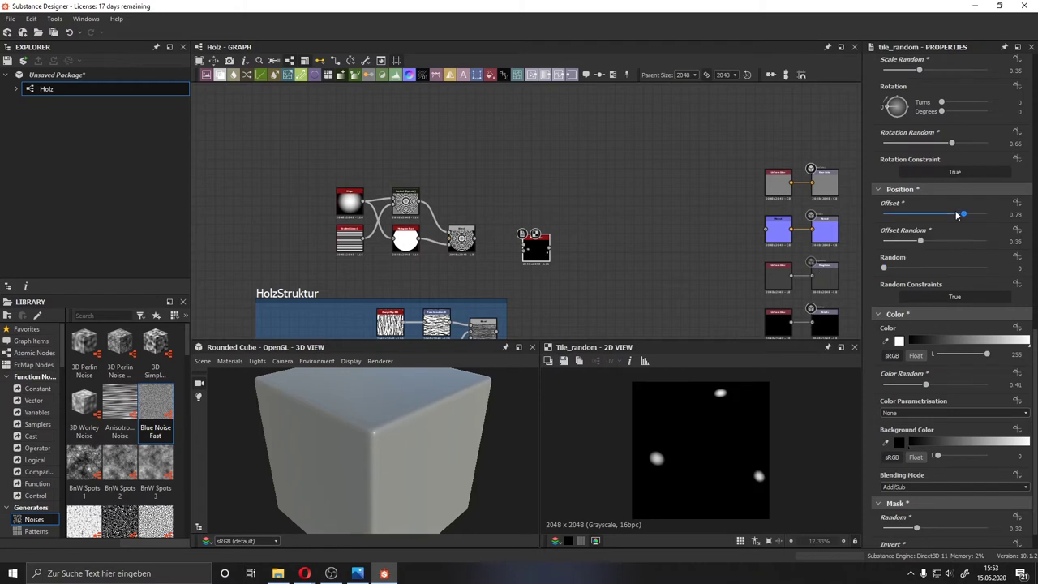
pyautogui.scroll(-1, 944, 364)
pyautogui.moveTo(918, 496); pyautogui.dragTo(917, 497)
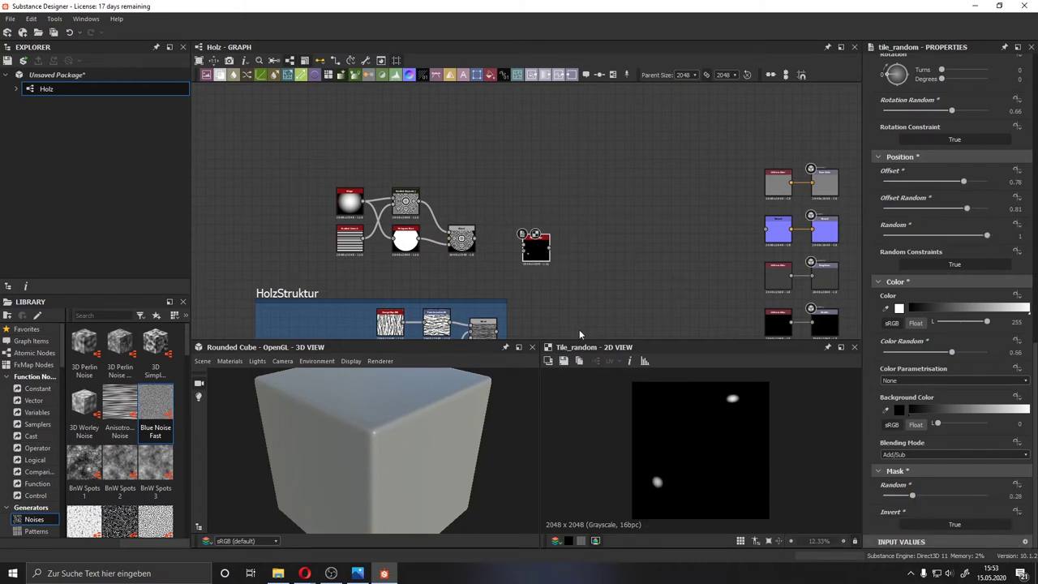
pyautogui.hotkey('ctrl', 'd')
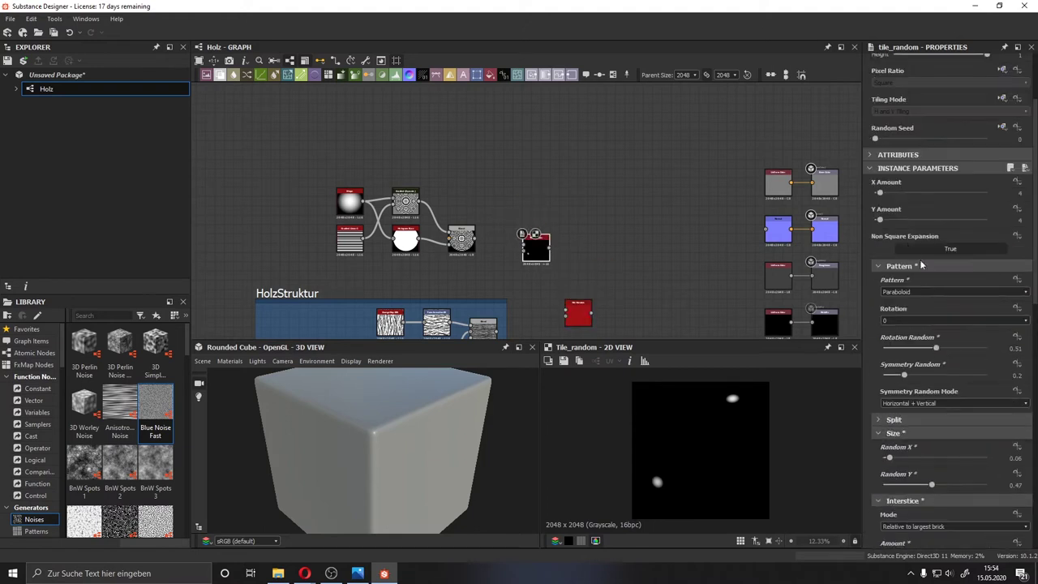
# Step: Set the Tile Random pattern to Pattern Input so the tiles use the wood-ring disc
pyautogui.click(921, 293)
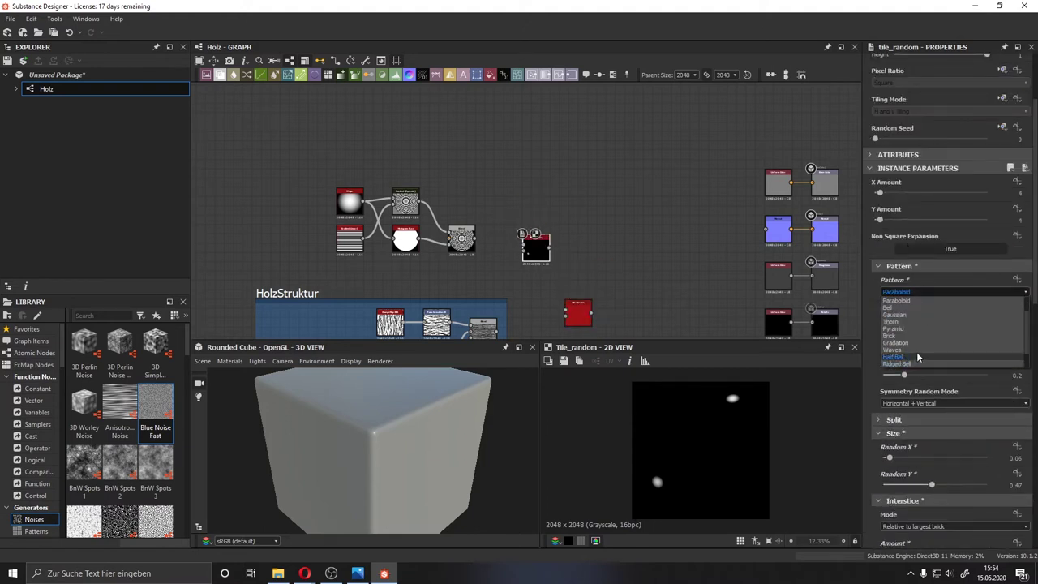
pyautogui.scroll(3, 916, 348)
pyautogui.click(917, 302)
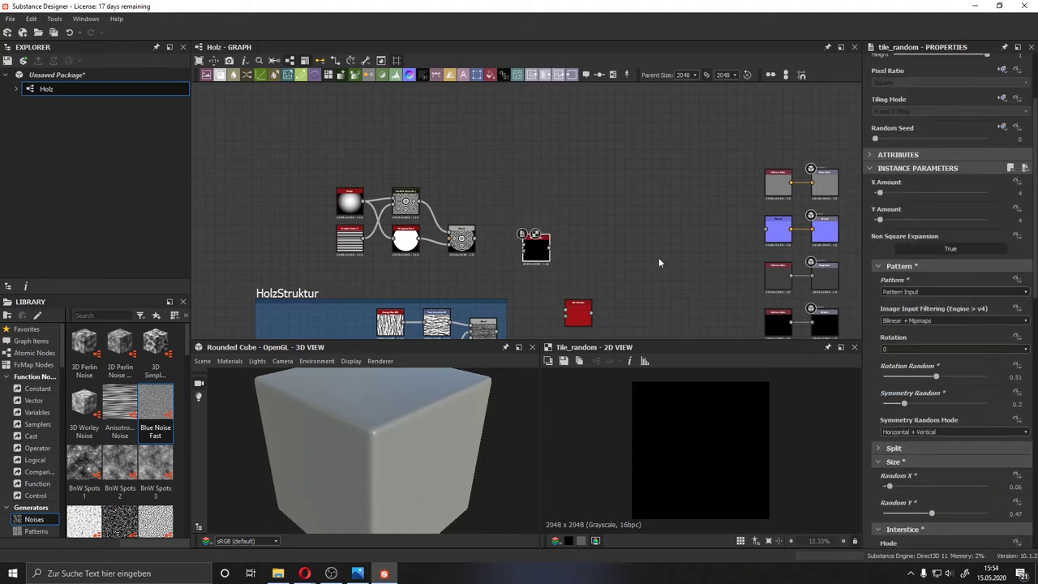
# Step: Add a Blend after the tiles with Grunge Map 010, set to Multiply
pyautogui.moveTo(549, 245); pyautogui.dragTo(574, 240)
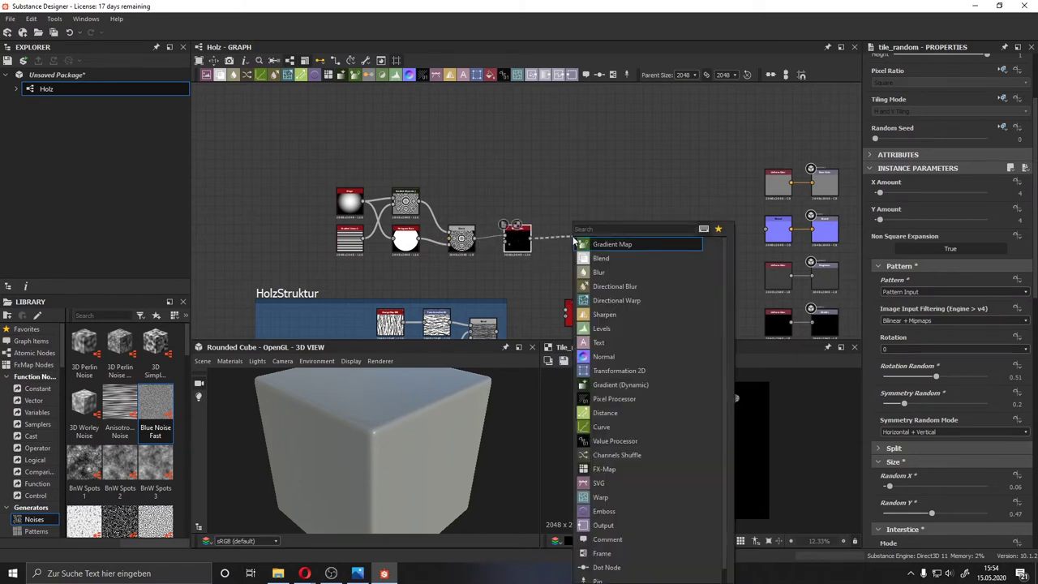
pyautogui.click(600, 258)
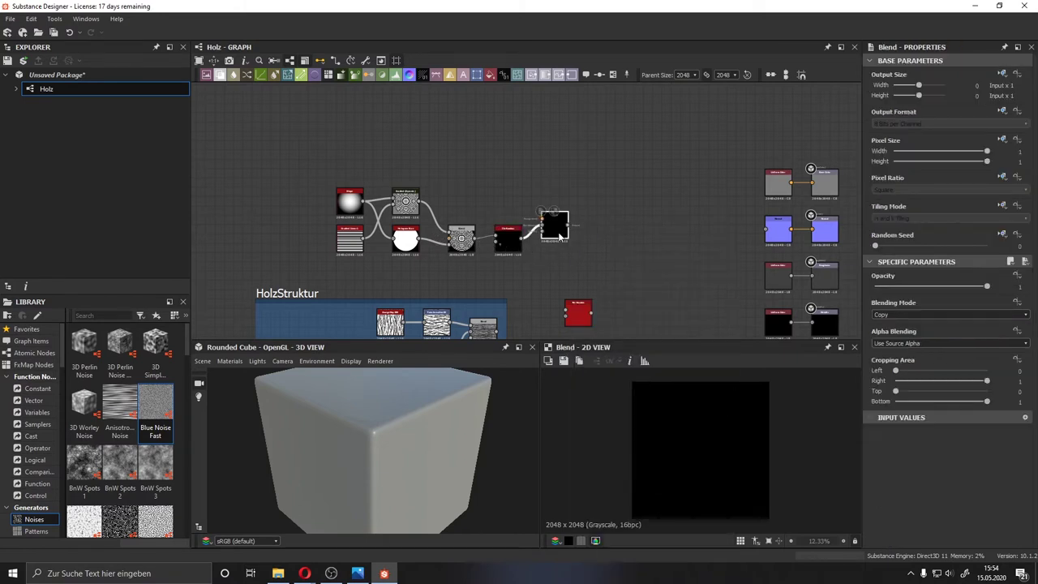
pyautogui.moveTo(186, 340); pyautogui.dragTo(187, 473)
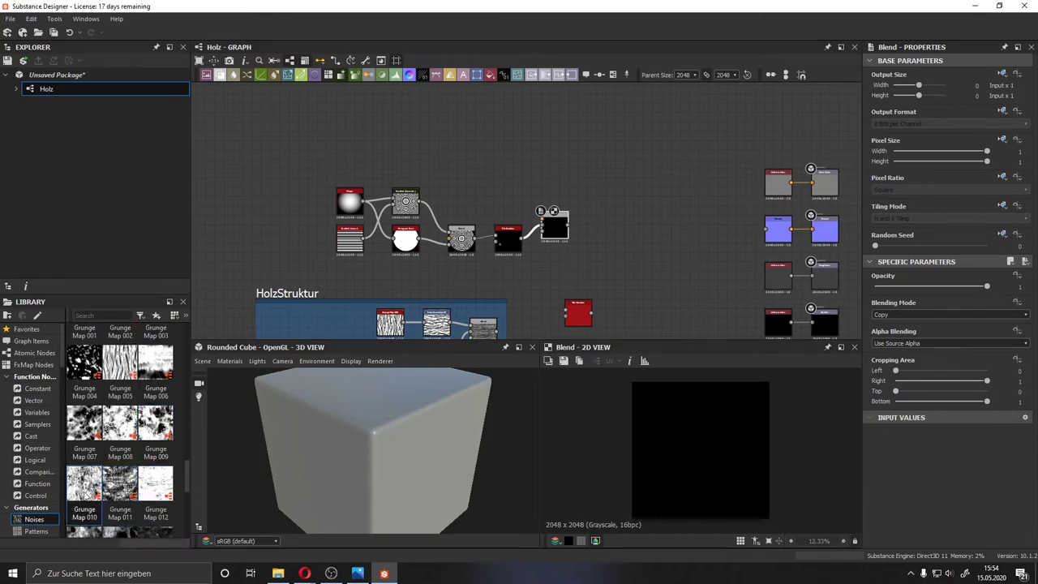
pyautogui.moveTo(85, 486)
pyautogui.mouseDown()
pyautogui.moveTo(394, 276)
pyautogui.moveTo(509, 212)
pyautogui.moveTo(483, 183)
pyautogui.mouseUp()
pyautogui.doubleClick(551, 232)
pyautogui.scroll(5, 552, 232)
pyautogui.click(945, 314)
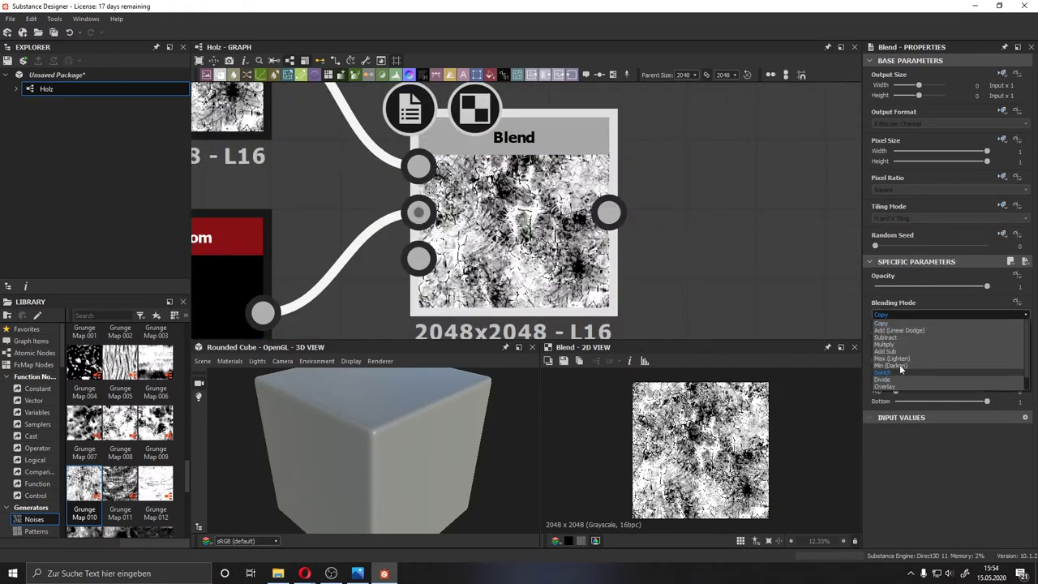
pyautogui.click(899, 364)
pyautogui.scroll(-4, 308, 152)
# Step: Move Grunge Map 010 aside and draw a new link from its output
pyautogui.click(308, 153)
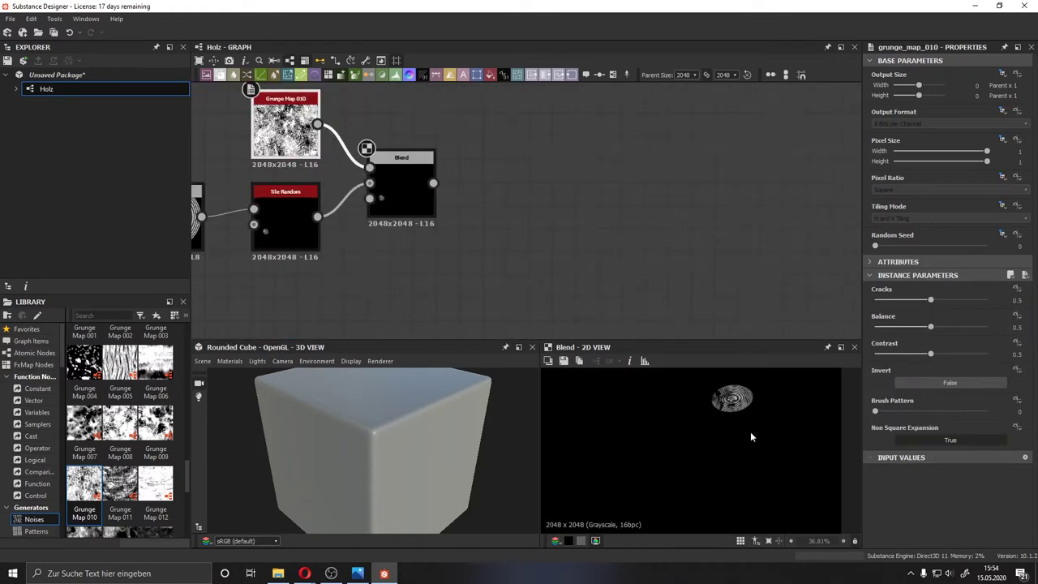
pyautogui.moveTo(308, 152); pyautogui.dragTo(262, 152)
pyautogui.moveTo(270, 124); pyautogui.dragTo(302, 128)
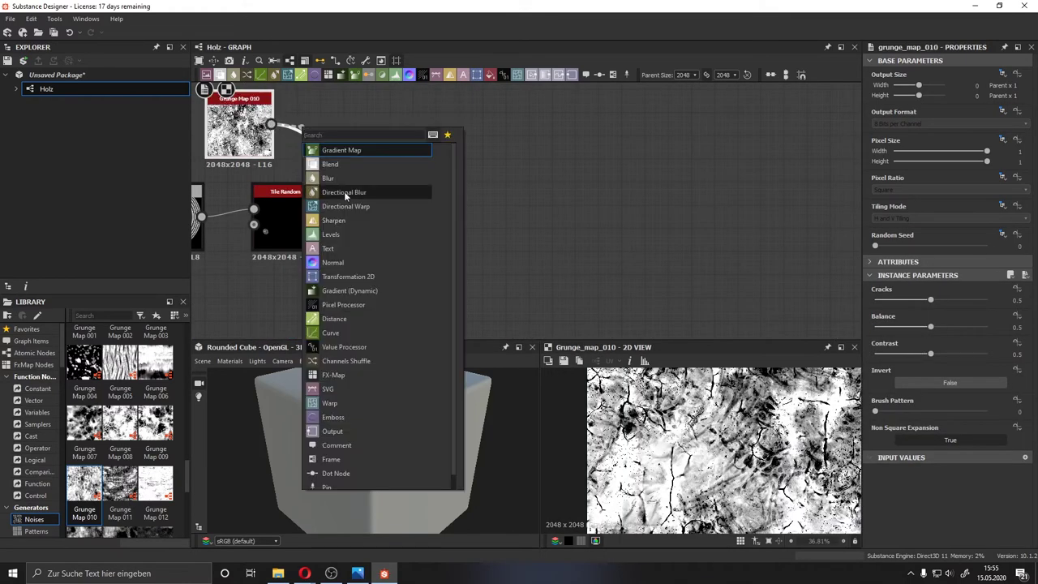
# Step: Insert a Transformation 2D between Grunge Map 010 and the Multiply Blend
pyautogui.write('trans')
pyautogui.press('Return')
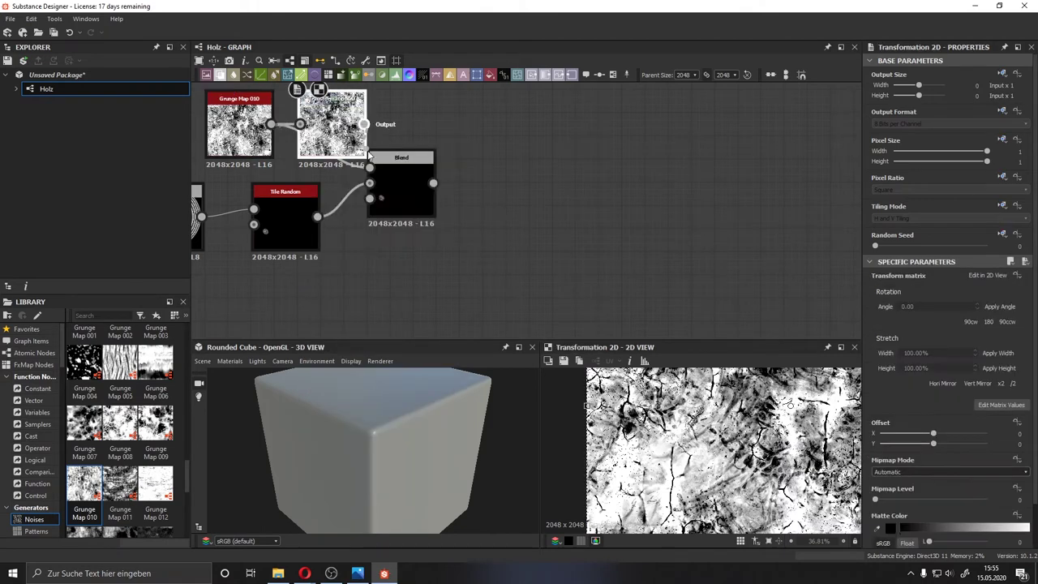
pyautogui.scroll(-3, 311, 197)
pyautogui.moveTo(310, 197); pyautogui.dragTo(270, 196)
pyautogui.click(393, 213)
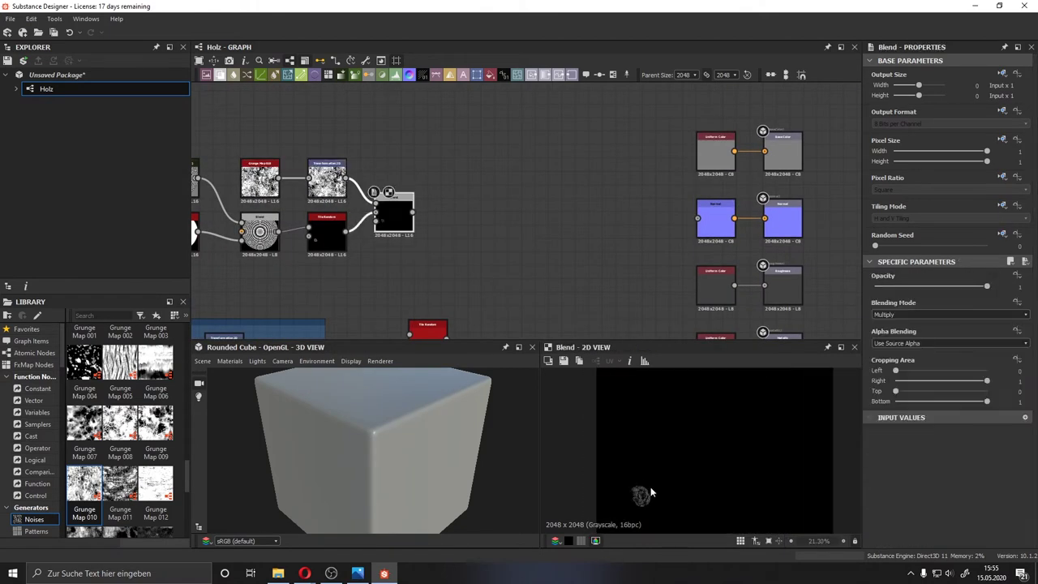
# Step: Offset the grunge to about −0.21/−0.216 so different detail covers the knot
pyautogui.click(327, 179)
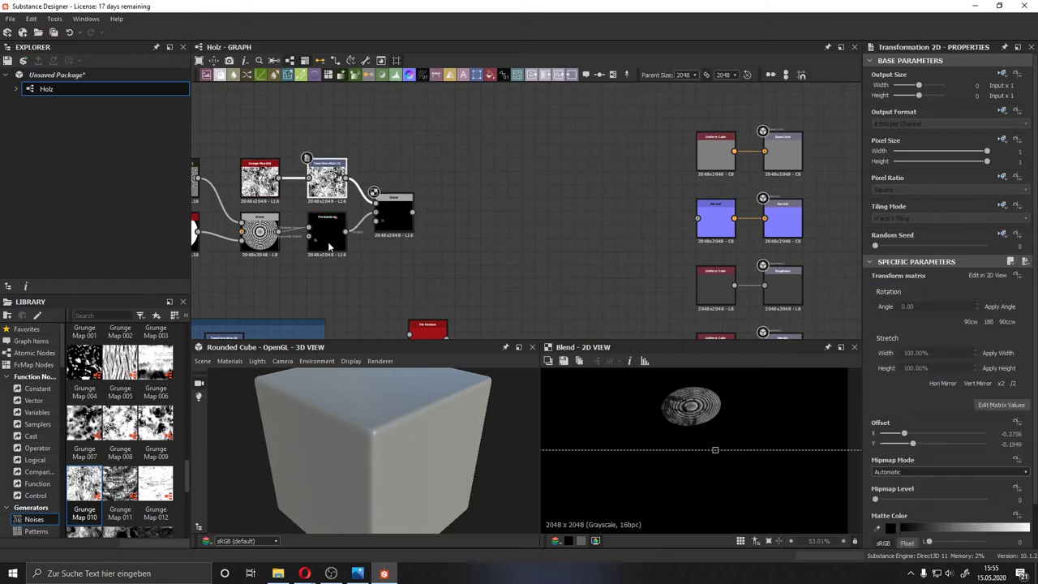
pyautogui.scroll(-3, 685, 419)
pyautogui.moveTo(685, 420); pyautogui.dragTo(682, 413)
pyautogui.scroll(5, 729, 405)
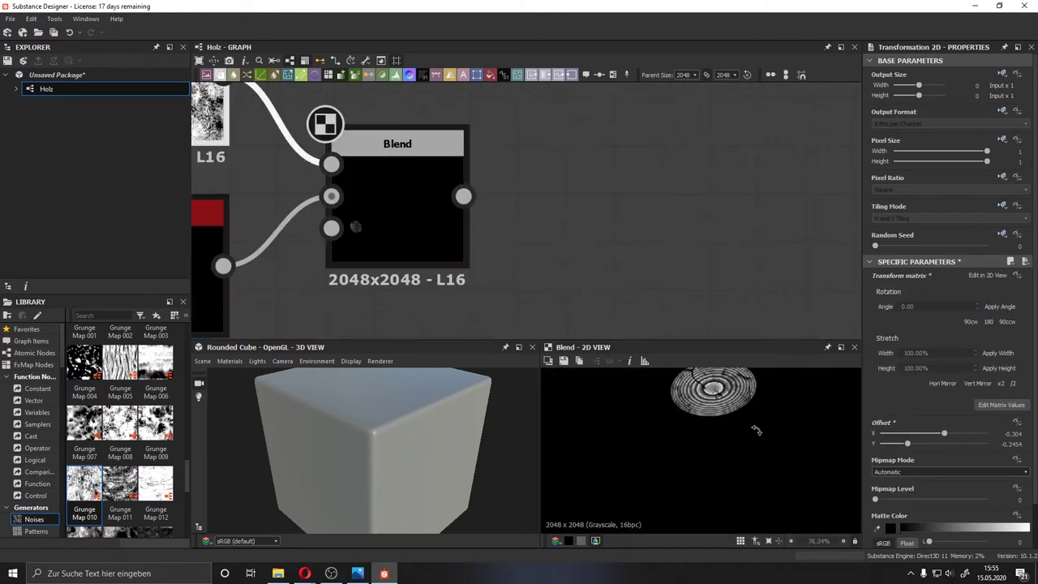
pyautogui.moveTo(758, 382); pyautogui.dragTo(730, 454)
pyautogui.scroll(2, 789, 484)
pyautogui.scroll(1, 785, 473)
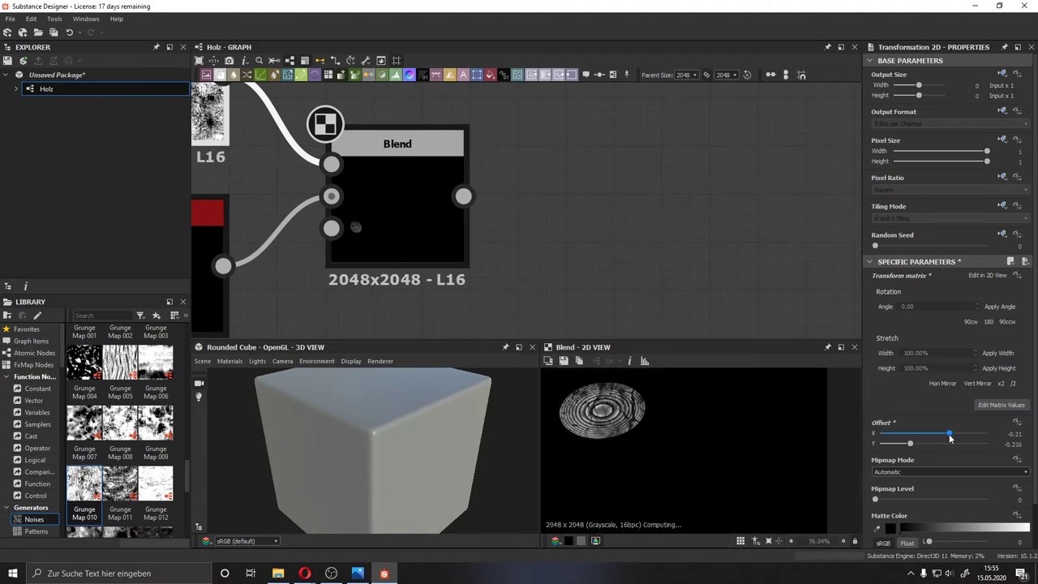
pyautogui.click(385, 222)
pyautogui.scroll(-10, 610, 299)
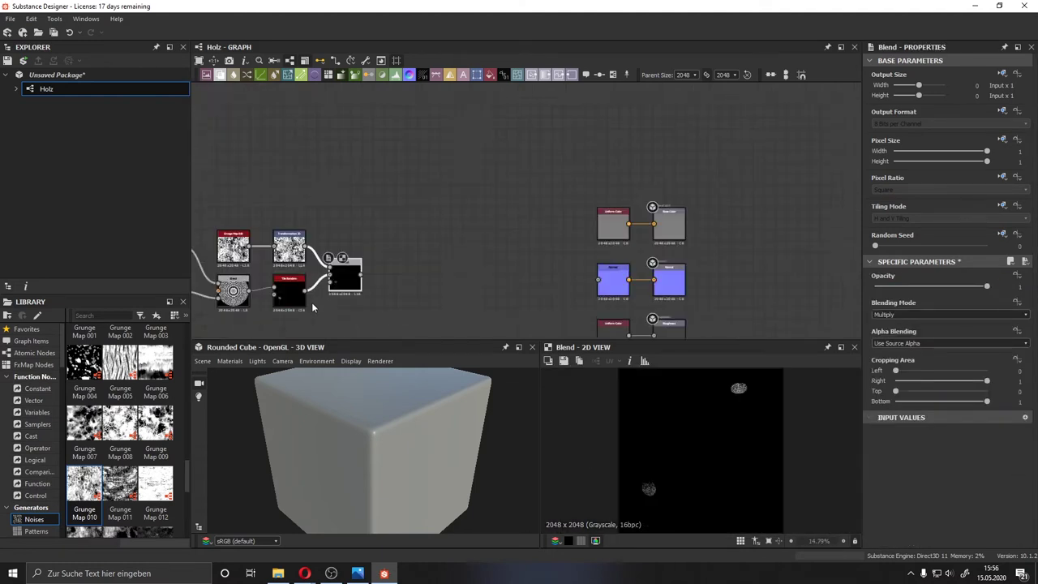
# Step: Add a Levels node after the grunge Blend
pyautogui.moveTo(391, 248); pyautogui.dragTo(437, 244)
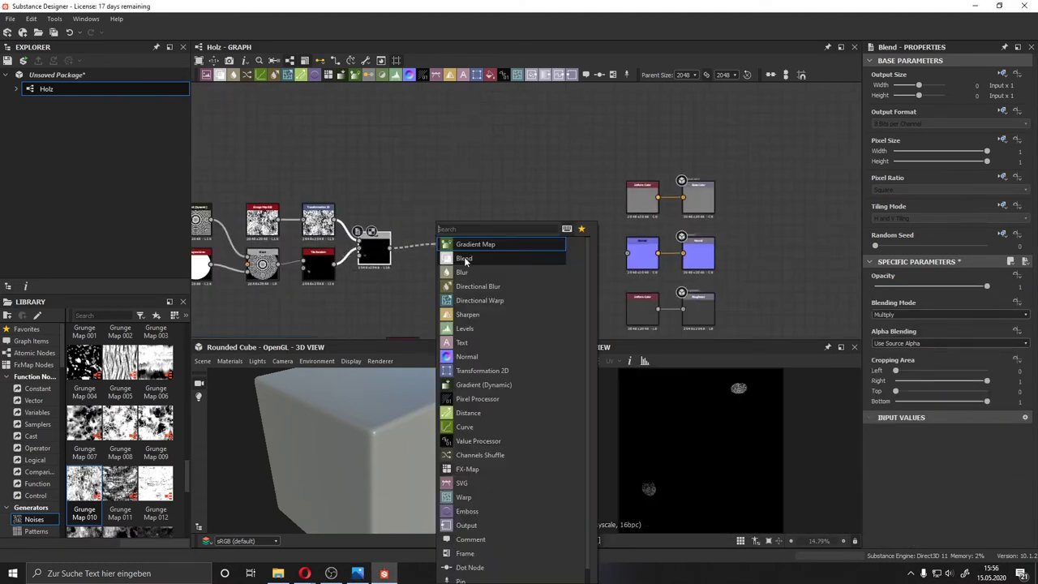
pyautogui.write('le')
pyautogui.click(495, 243)
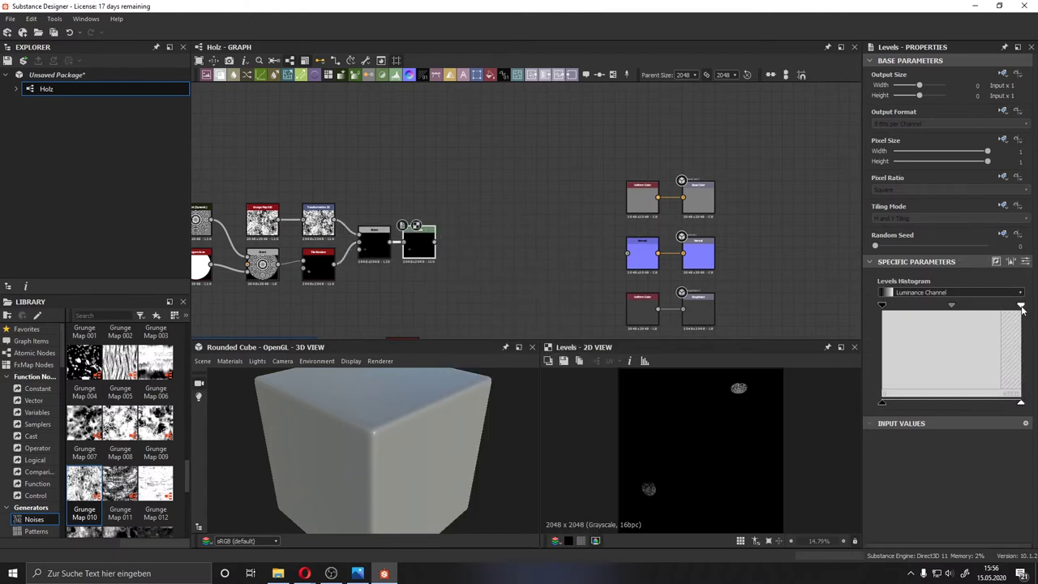
pyautogui.scroll(-3, 423, 256)
# Step: Group the selected knot nodes in a frame titled 'Knoten'
pyautogui.rightClick(372, 236)
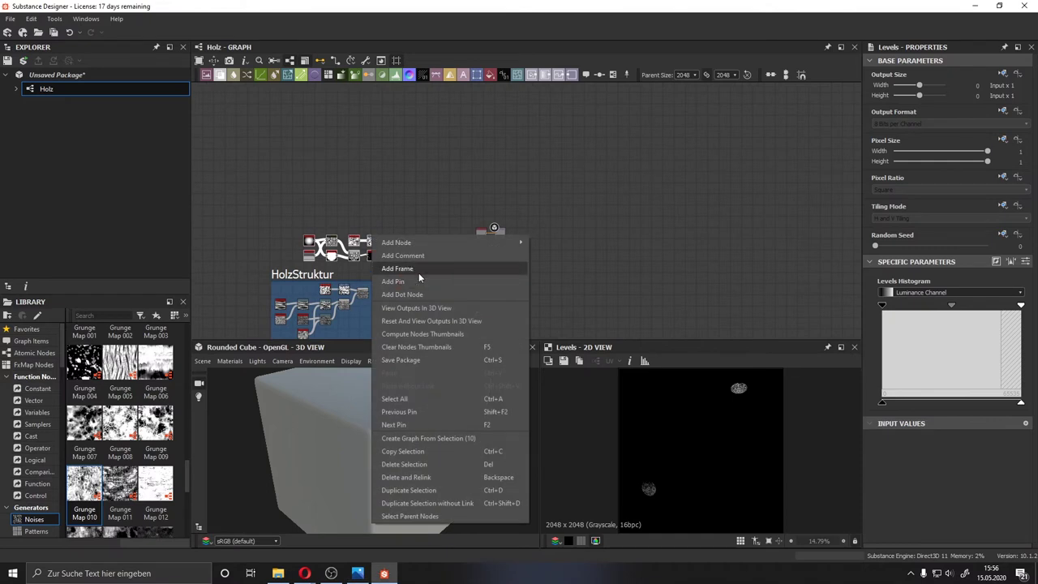
pyautogui.click(418, 271)
pyautogui.write('Knoten')
pyautogui.scroll(3, 401, 236)
pyautogui.moveTo(395, 250); pyautogui.dragTo(314, 249)
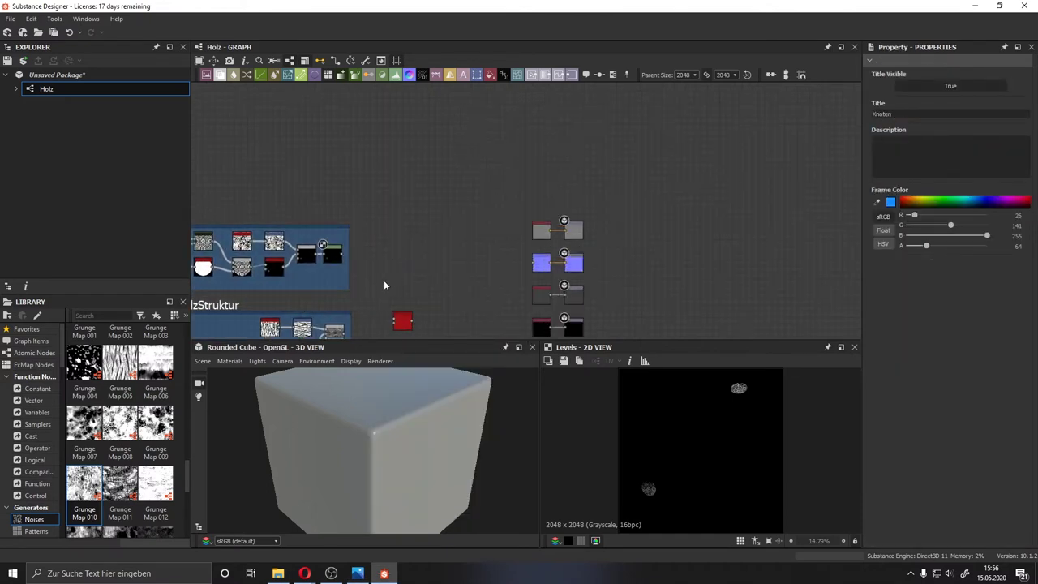
pyautogui.moveTo(401, 321); pyautogui.dragTo(446, 215, button='middle')
pyautogui.scroll(3, 447, 215)
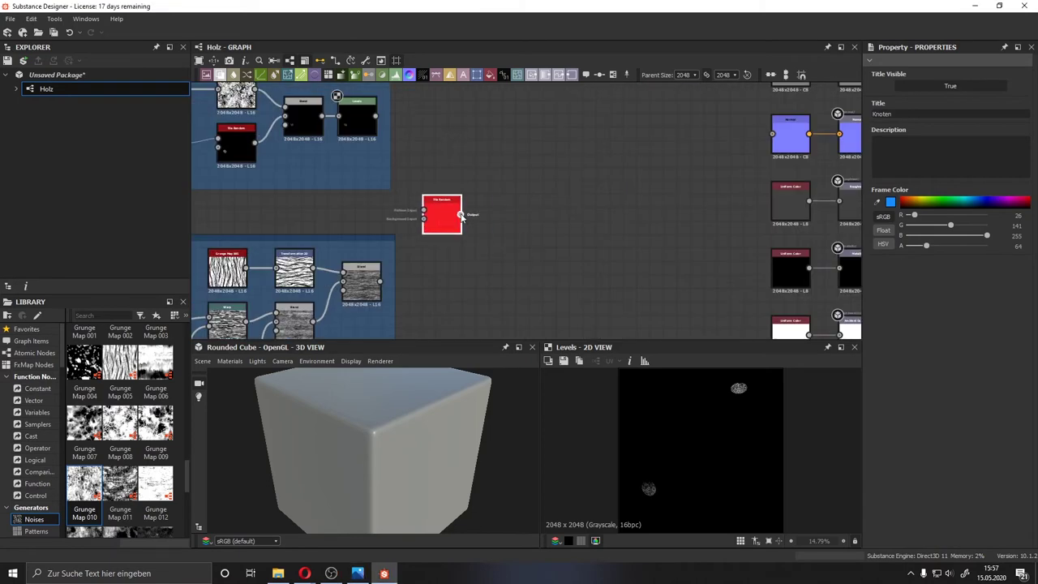
# Step: Branch a Histogram Scan and a Blur HQ Grayscale off the red tile node
pyautogui.moveTo(461, 216); pyautogui.dragTo(518, 190)
pyautogui.write('histo')
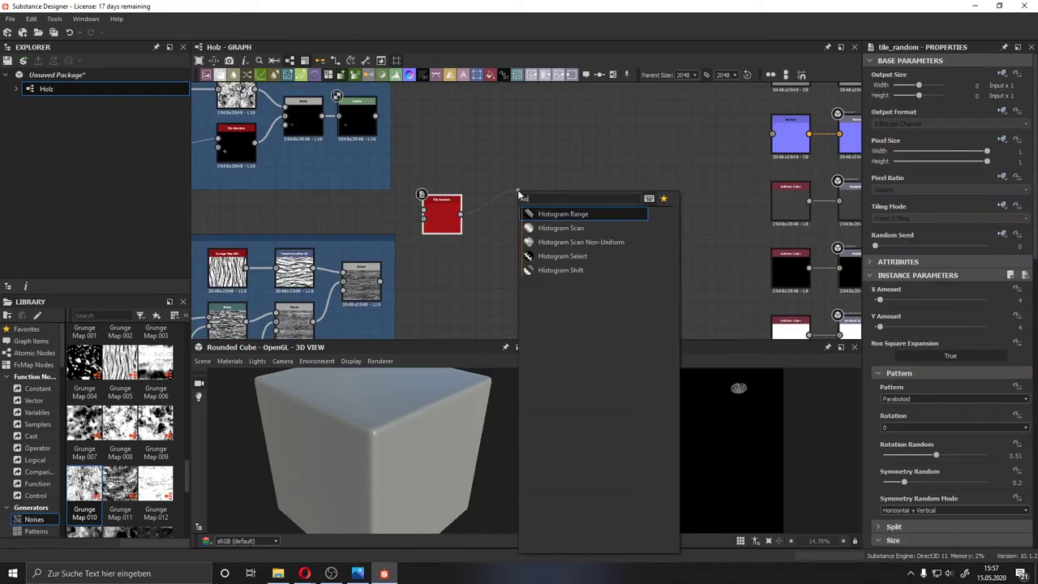
pyautogui.click(572, 228)
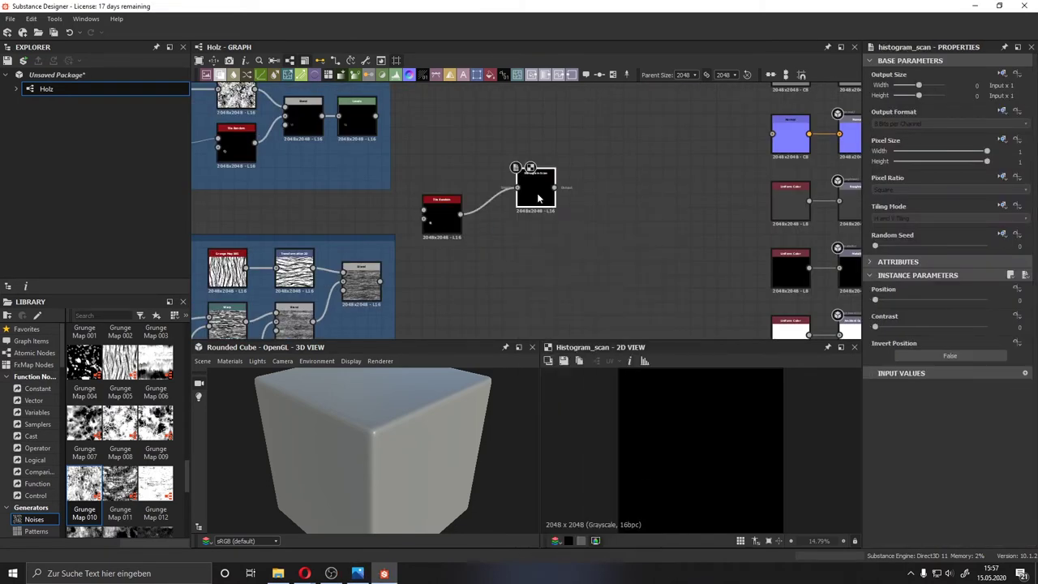
pyautogui.moveTo(542, 196); pyautogui.dragTo(518, 186)
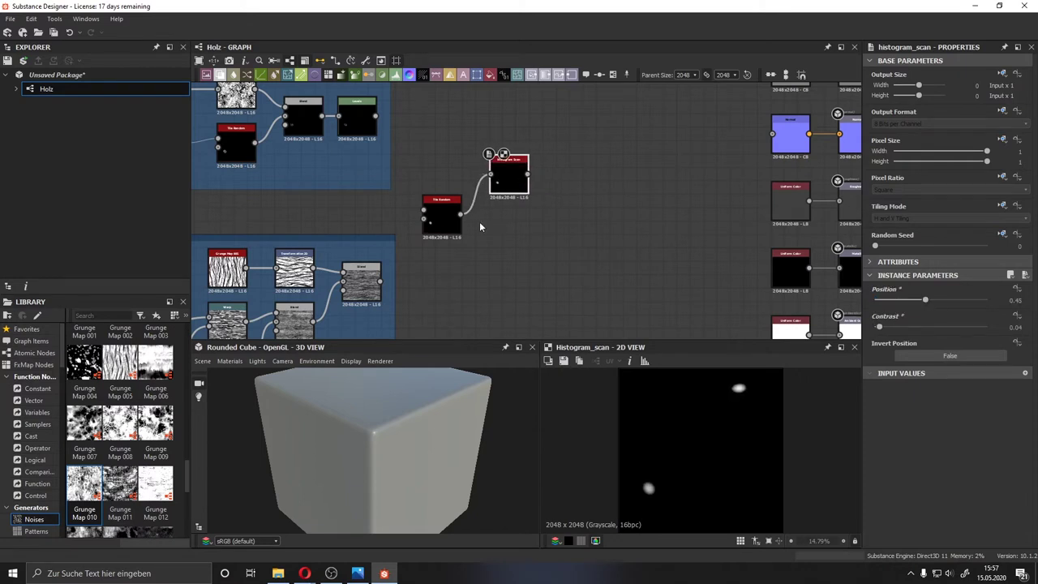
pyautogui.moveTo(461, 215); pyautogui.dragTo(514, 262)
pyautogui.write('blur')
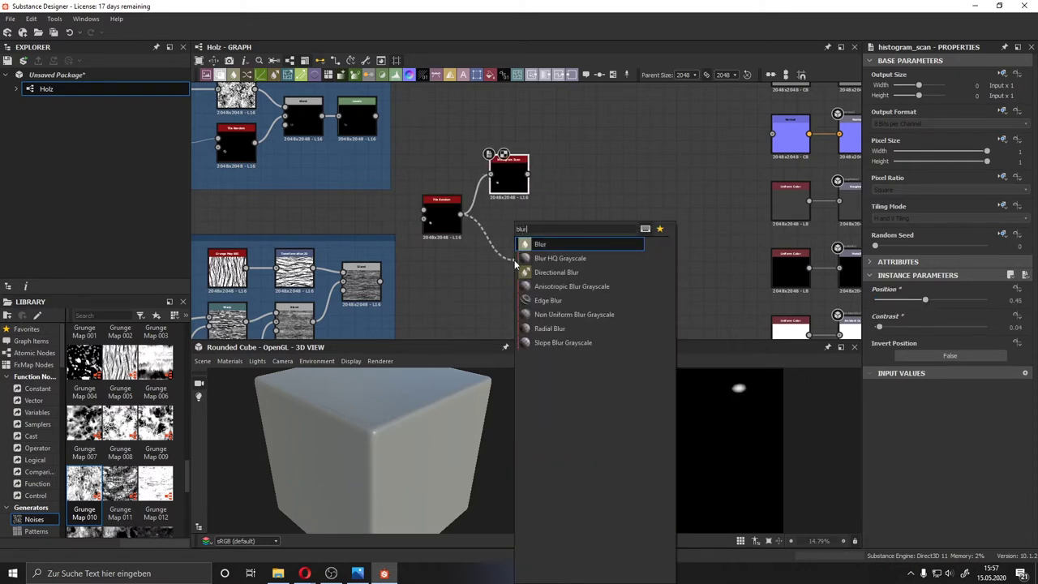
pyautogui.click(584, 259)
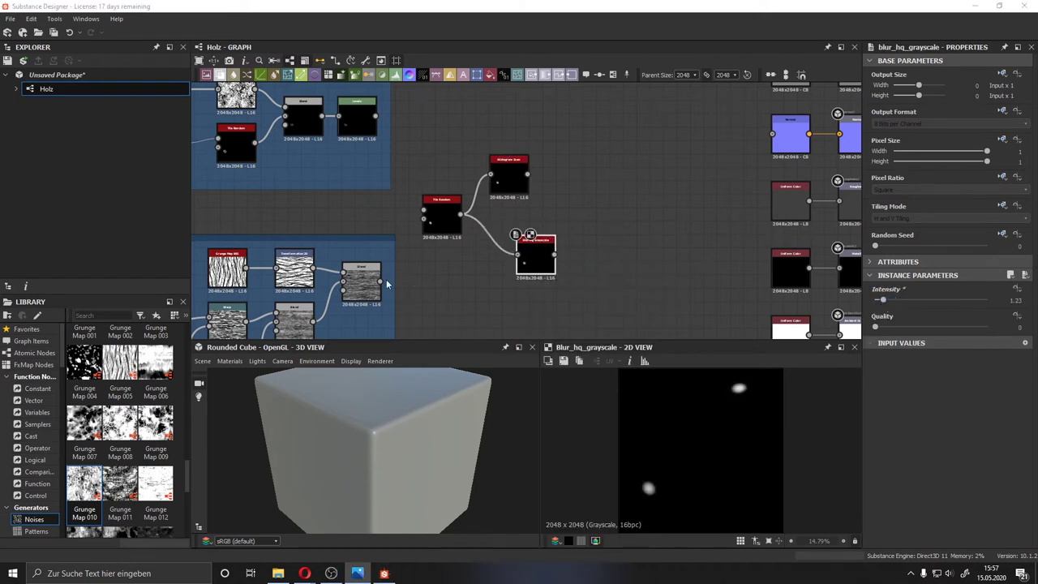
# Step: Warp the wood grain with the blurred knot at intensity 0.14, and add an empty Blend
pyautogui.moveTo(381, 282); pyautogui.dragTo(461, 302)
pyautogui.write('warp')
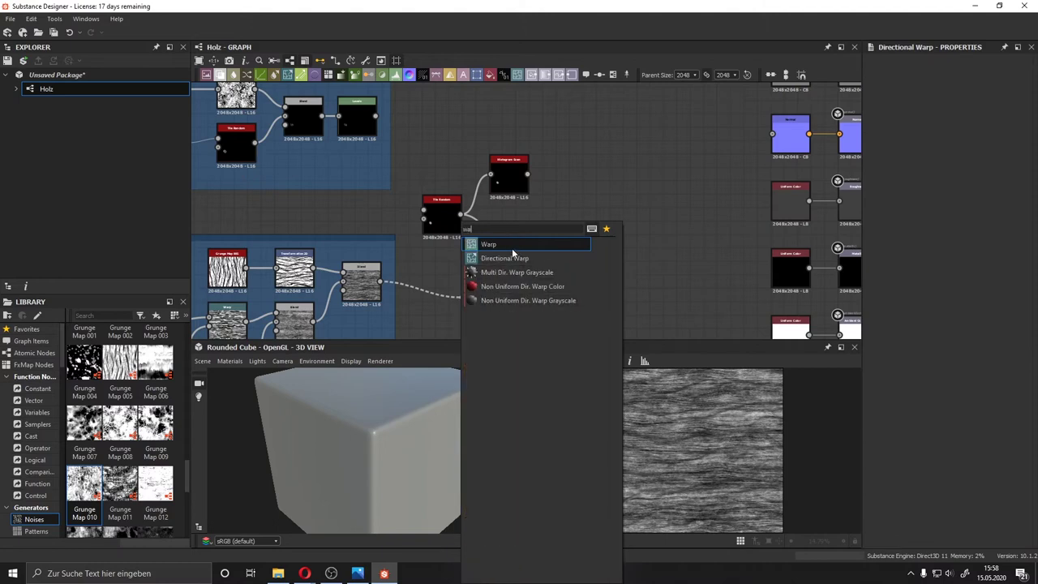
pyautogui.press('Return')
pyautogui.moveTo(478, 299); pyautogui.dragTo(586, 299)
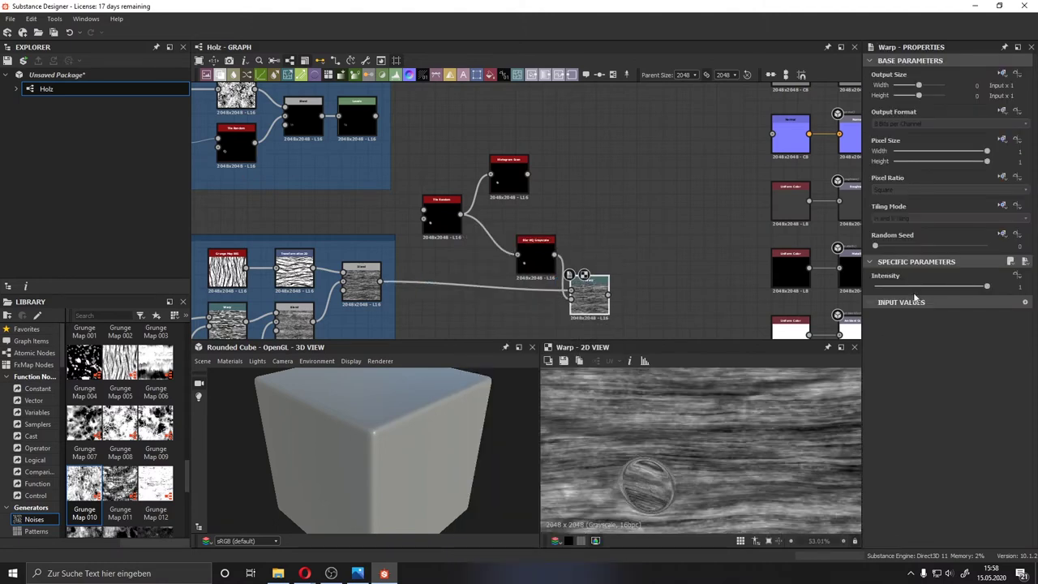
pyautogui.moveTo(894, 287); pyautogui.dragTo(890, 286)
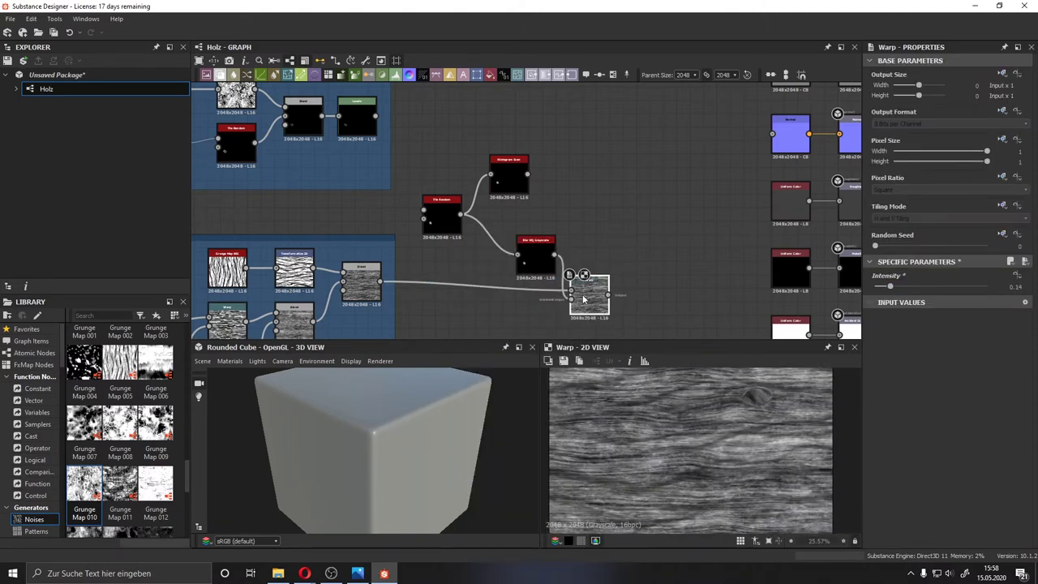
pyautogui.scroll(-5, 431, 260)
pyautogui.scroll(2, 430, 223)
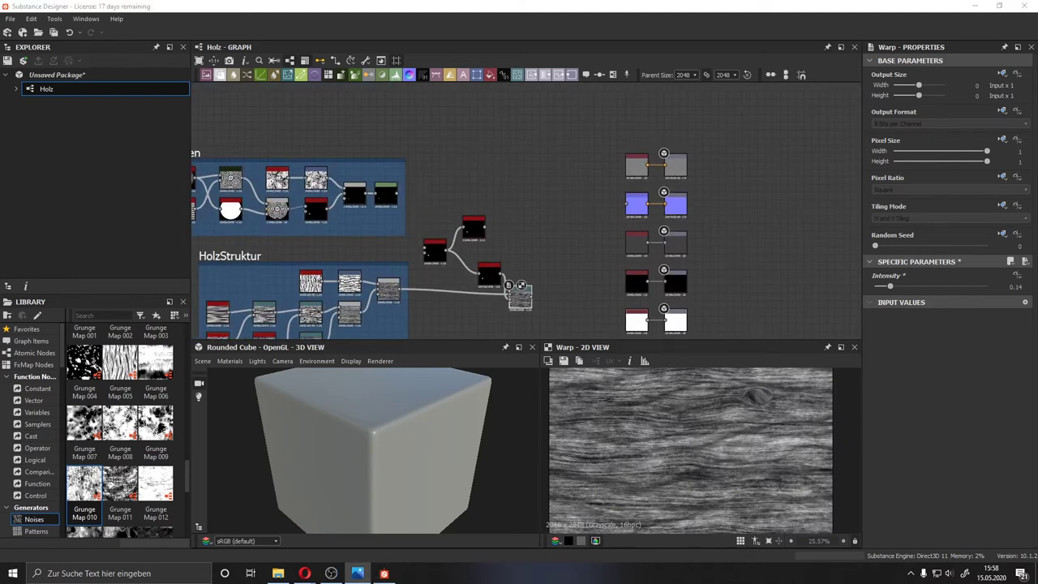
pyautogui.press('space')
pyautogui.click(582, 246)
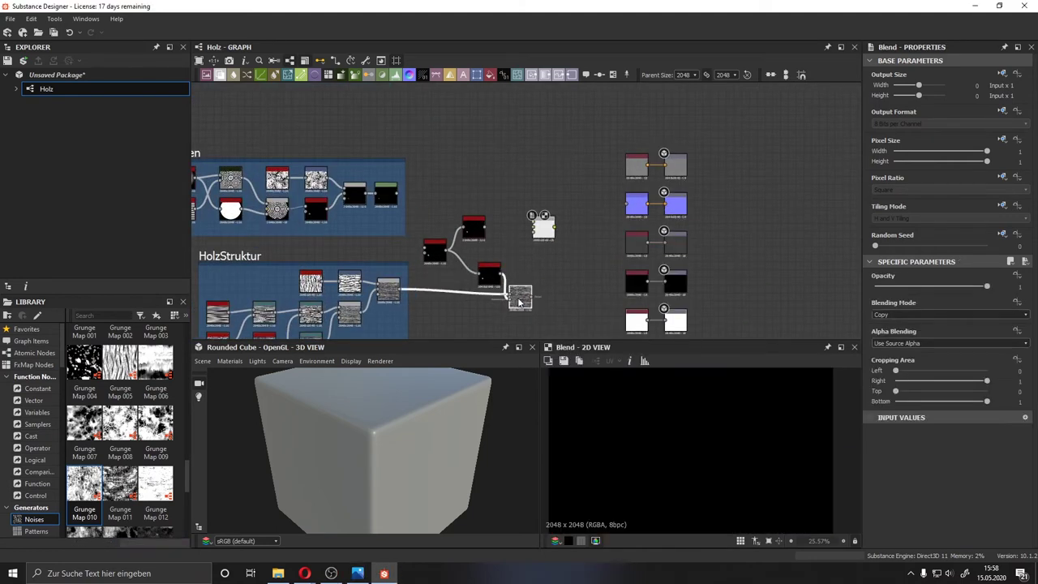
# Step: Add a Levels node after the knot rings and brighten them
pyautogui.click(519, 300)
pyautogui.moveTo(536, 230); pyautogui.dragTo(412, 187)
pyautogui.write('lev')
pyautogui.click(538, 221)
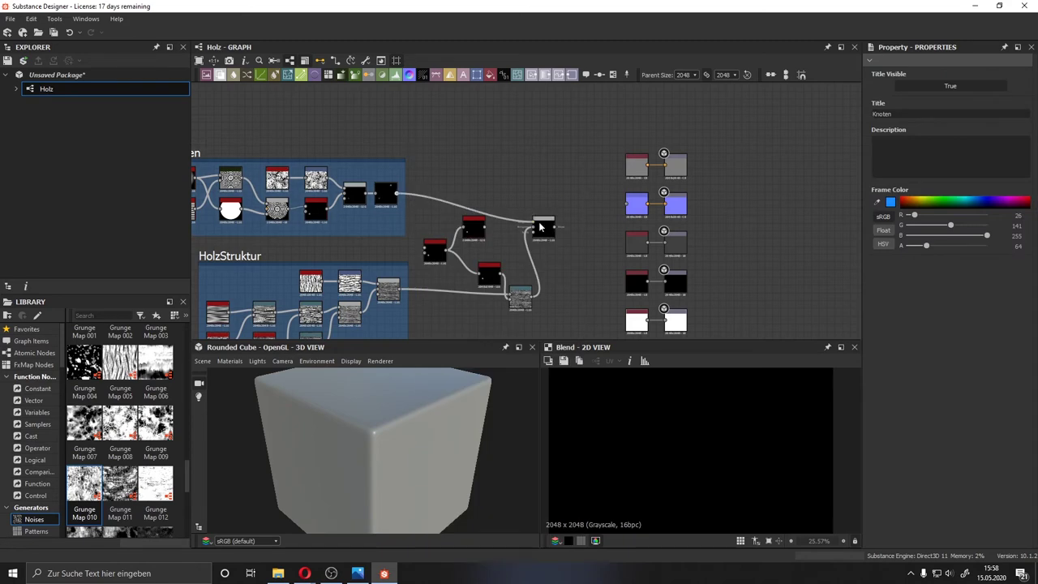
pyautogui.press('f')
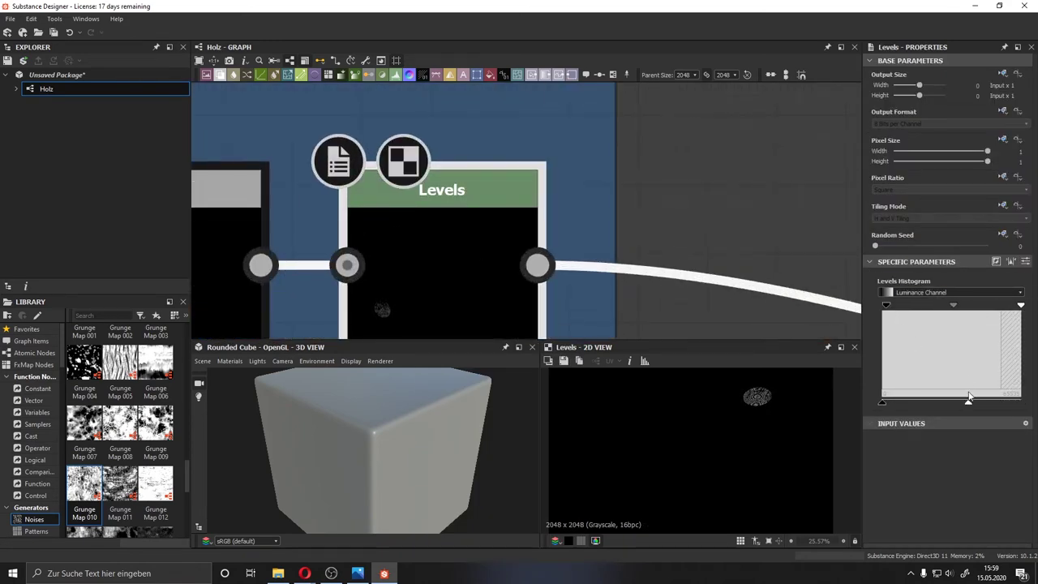
pyautogui.moveTo(969, 397); pyautogui.dragTo(916, 399)
pyautogui.scroll(-5, 722, 204)
pyautogui.scroll(-2, 592, 142)
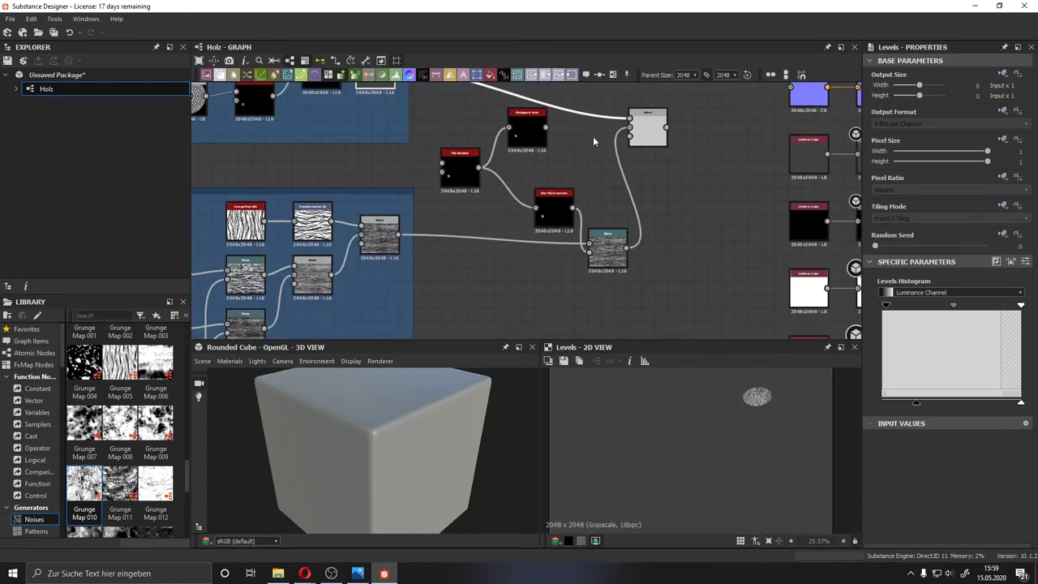
# Step: Wire the Histogram Scan as the Blend mask and the warped grain as its input
pyautogui.click(541, 131)
pyautogui.moveTo(527, 130); pyautogui.dragTo(527, 144)
pyautogui.moveTo(552, 213); pyautogui.dragTo(527, 198)
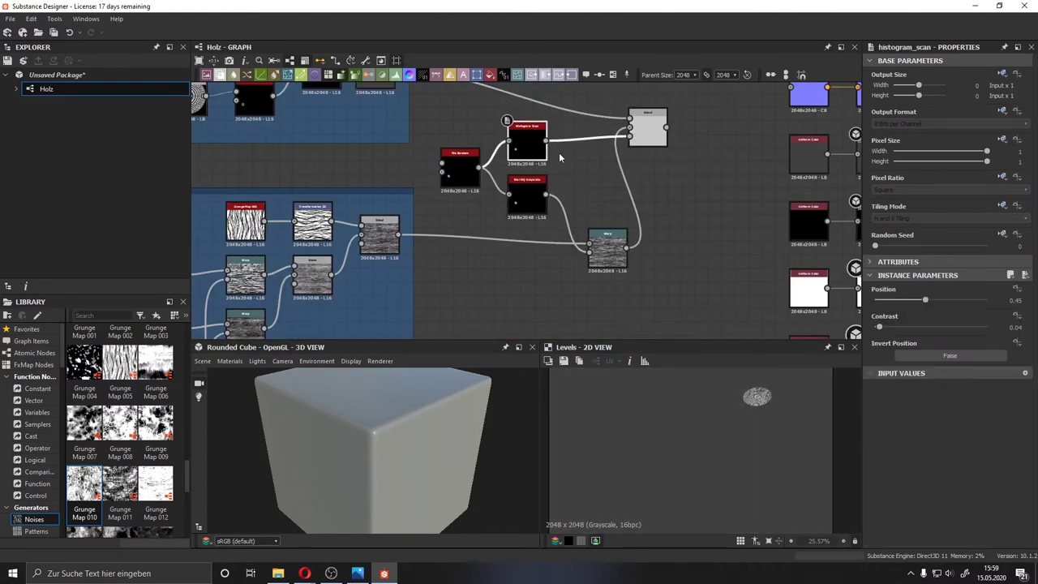
pyautogui.moveTo(608, 253); pyautogui.dragTo(595, 237)
pyautogui.moveTo(647, 130); pyautogui.dragTo(647, 144)
# Step: Set the Blend to Screen mode with opacity back at 1
pyautogui.click(892, 315)
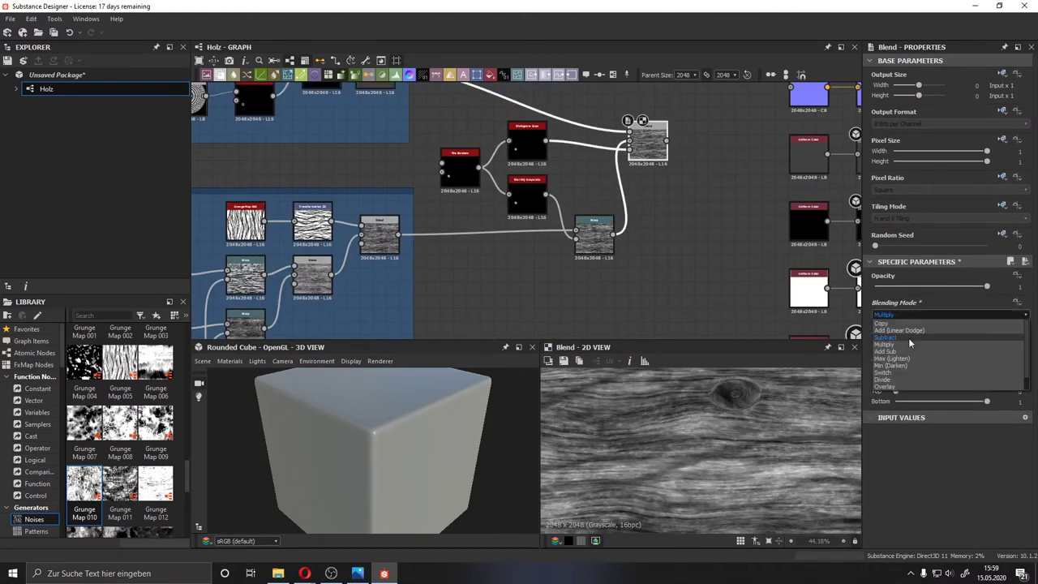
pyautogui.click(888, 382)
pyautogui.moveTo(987, 286); pyautogui.dragTo(902, 287)
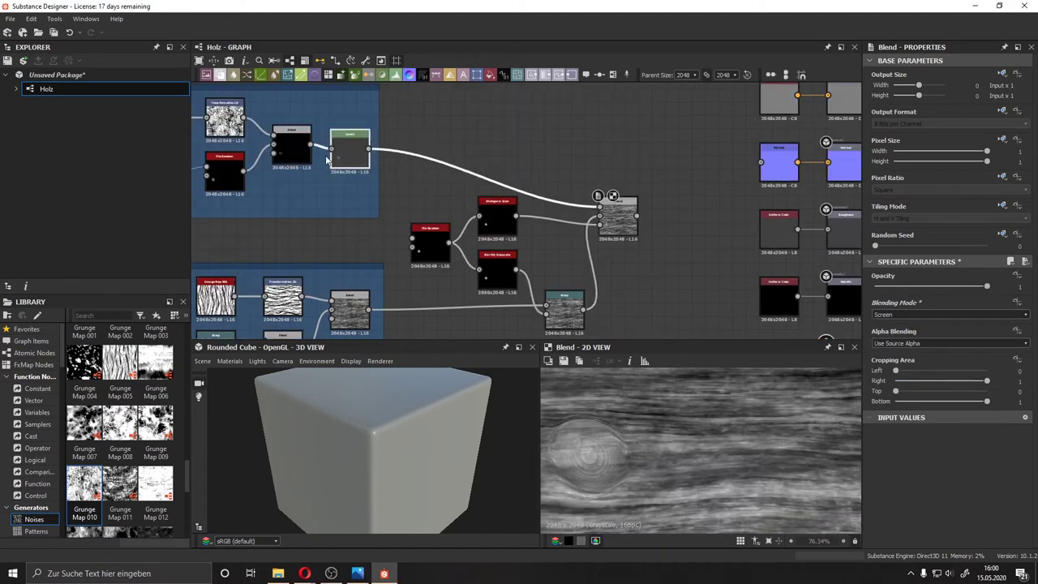
pyautogui.moveTo(987, 286); pyautogui.dragTo(972, 287)
pyautogui.click(344, 145)
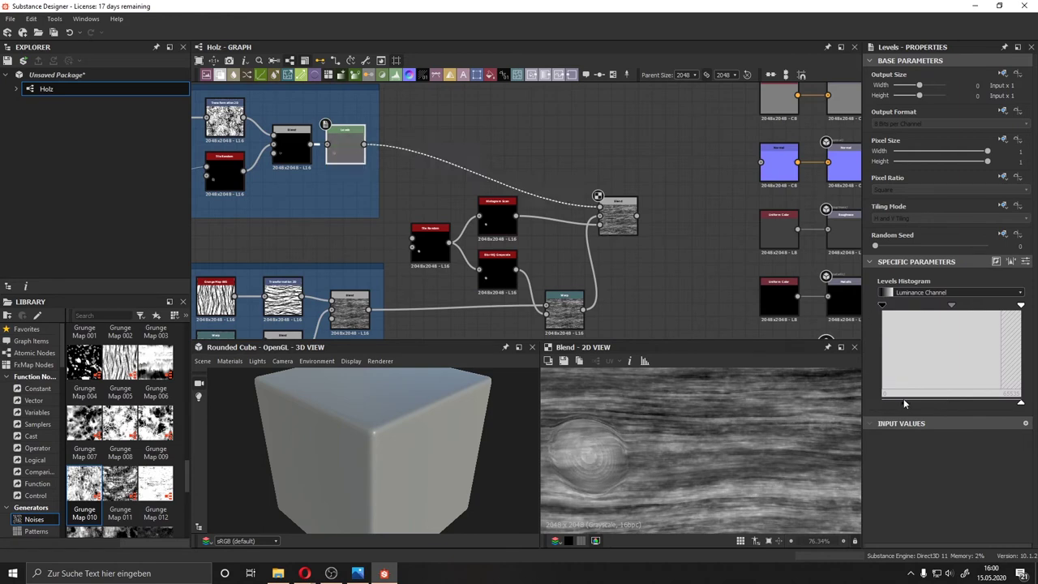
pyautogui.click(624, 219)
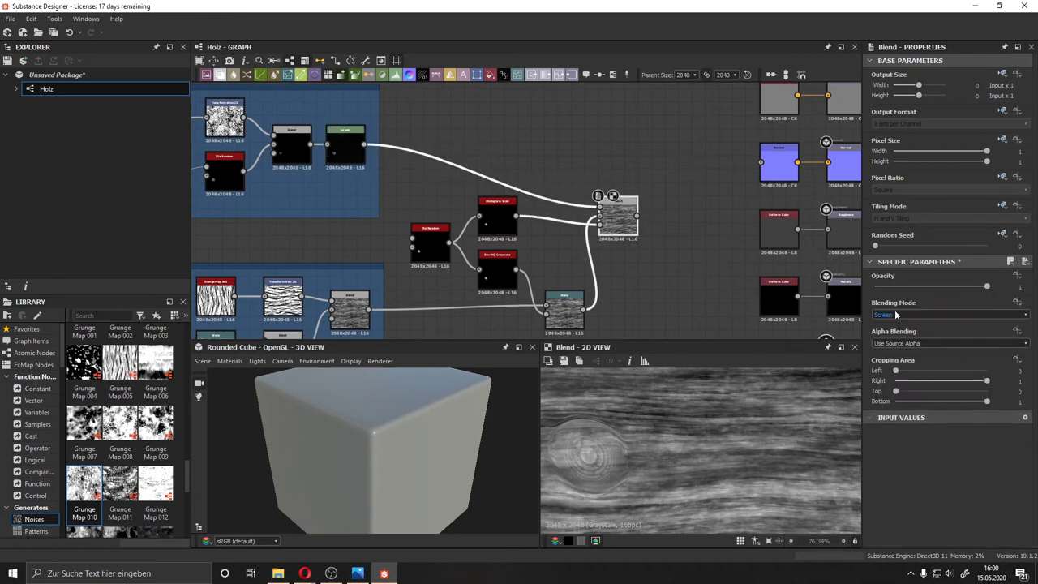
pyautogui.scroll(-3, 906, 316)
pyautogui.click(905, 316)
pyautogui.click(892, 381)
# Step: Set Histogram Scan position to about 0.53 and raise Warp intensity to 0.24
pyautogui.click(497, 215)
pyautogui.moveTo(900, 302); pyautogui.dragTo(933, 314)
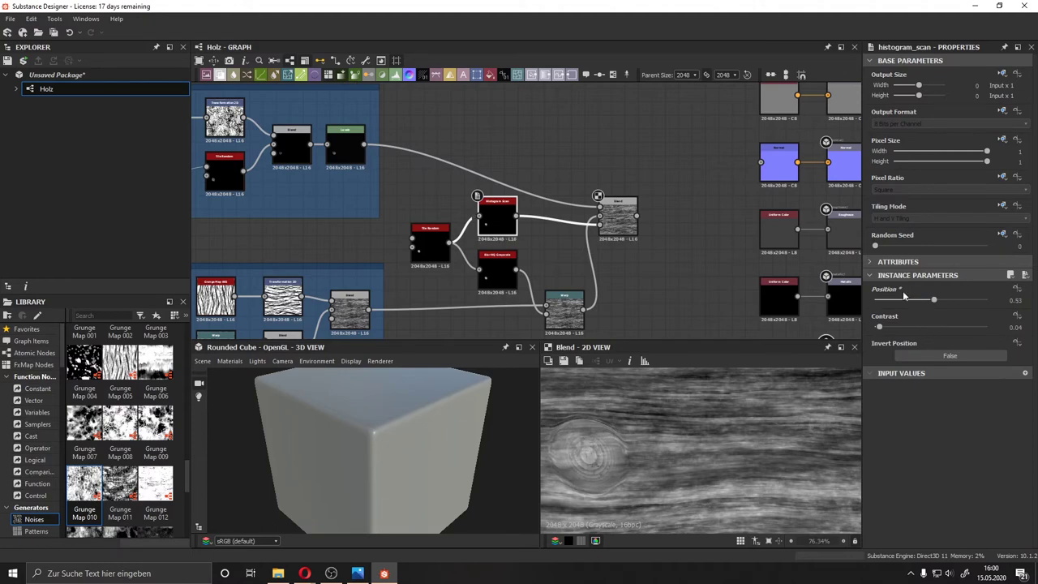
pyautogui.click(563, 308)
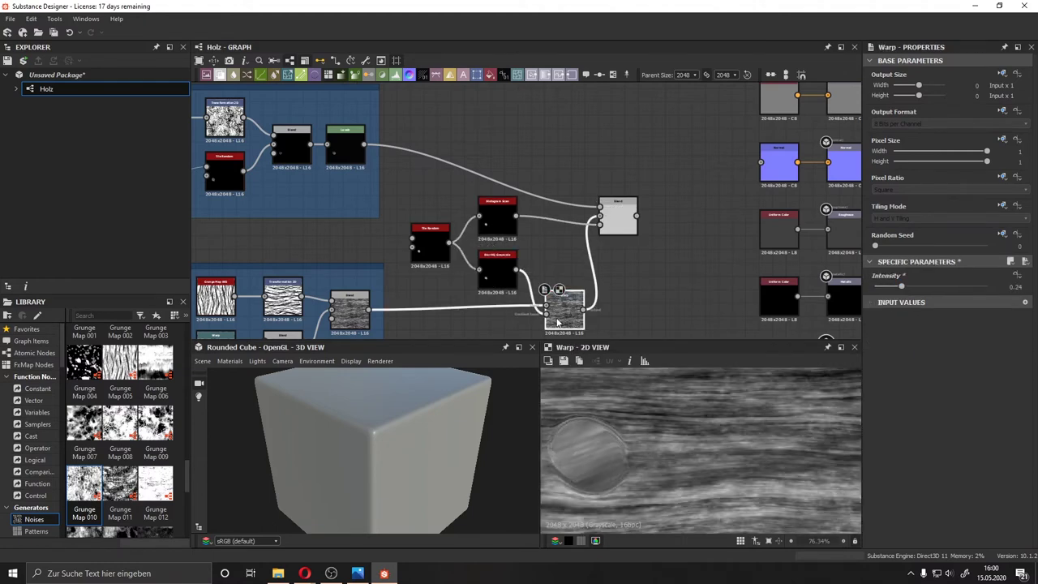
pyautogui.click(618, 216)
pyautogui.scroll(-3, 649, 233)
# Step: Move the knot-and-grain Blend up and connect it to the Normal node
pyautogui.scroll(2, 649, 233)
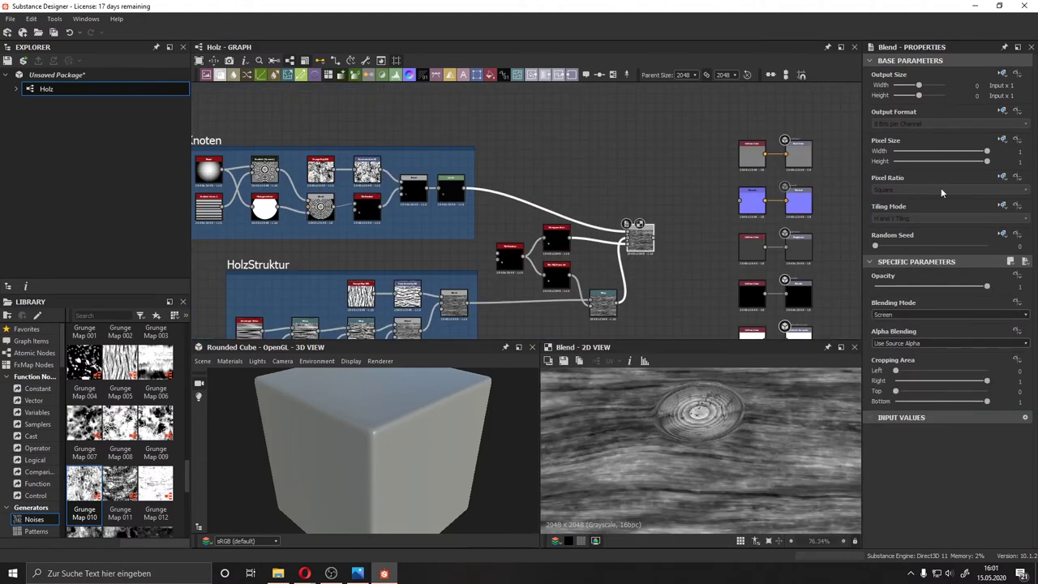
pyautogui.moveTo(639, 245); pyautogui.dragTo(635, 208)
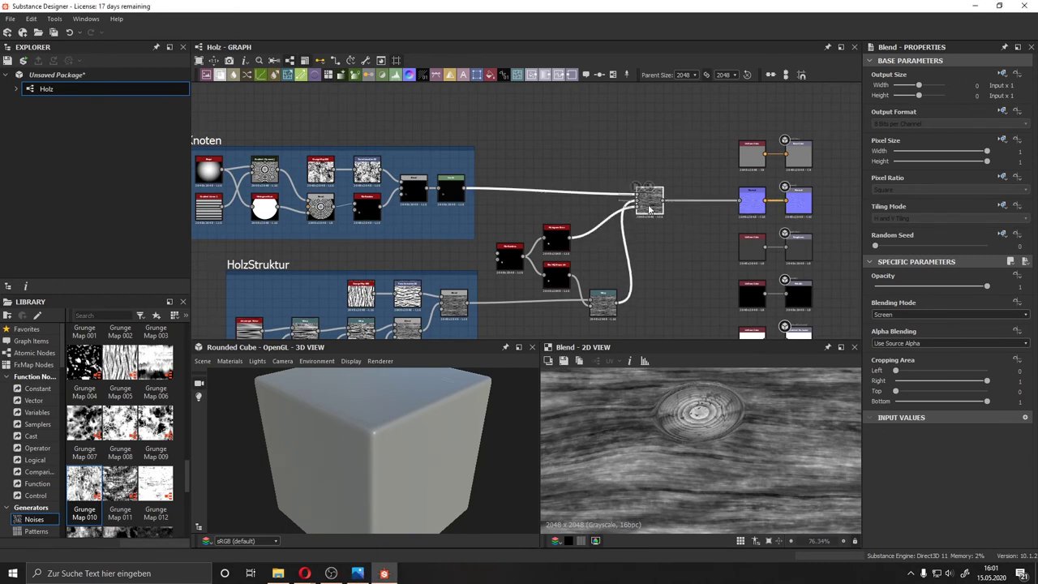
pyautogui.scroll(5, 377, 438)
pyautogui.scroll(3, 451, 462)
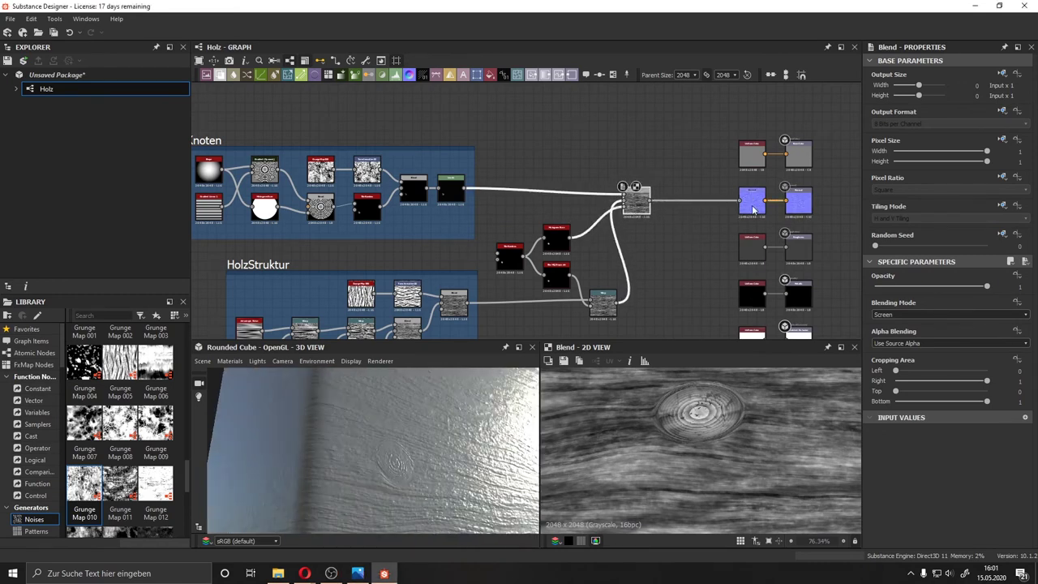
pyautogui.click(752, 201)
pyautogui.click(910, 287)
# Step: Raise the white point of the knot-ring Levels
pyautogui.click(451, 190)
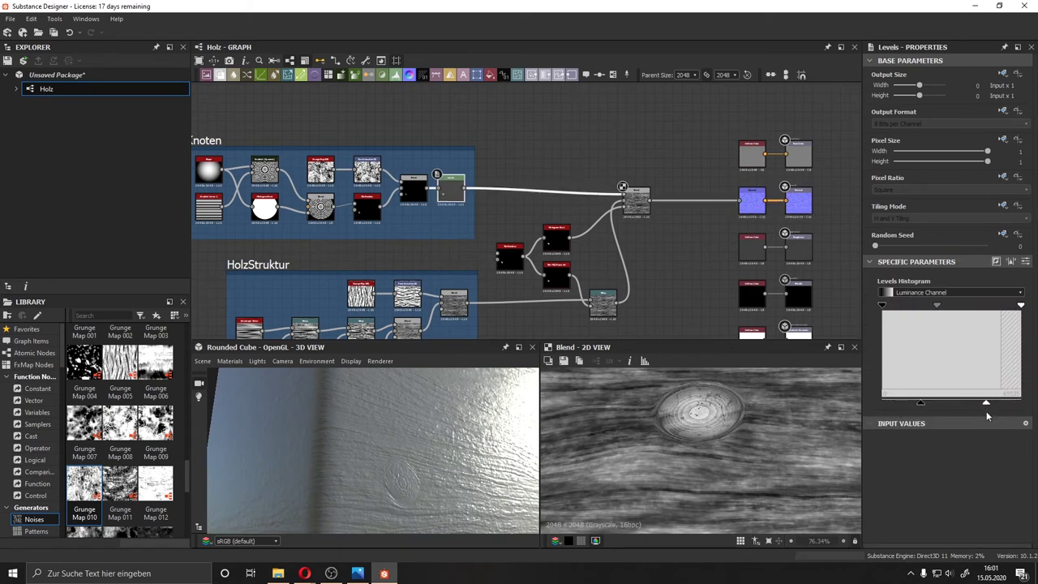
pyautogui.moveTo(986, 403); pyautogui.dragTo(1018, 403)
pyautogui.scroll(-3, 717, 227)
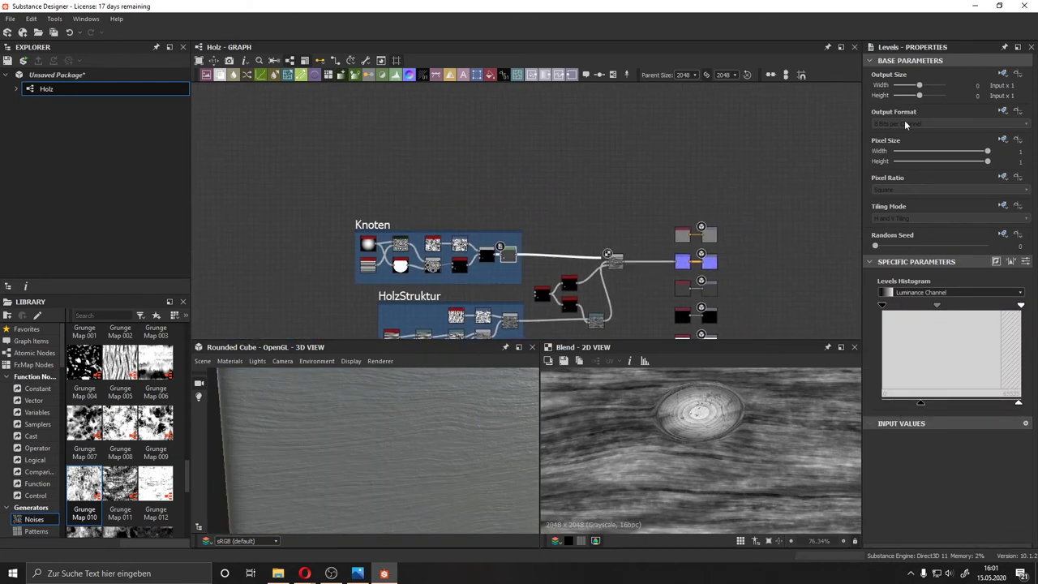
pyautogui.press('space')
# Step: Add a Gradient Map after the Blend and paste the wood photo in as a Bitmap
pyautogui.click(671, 242)
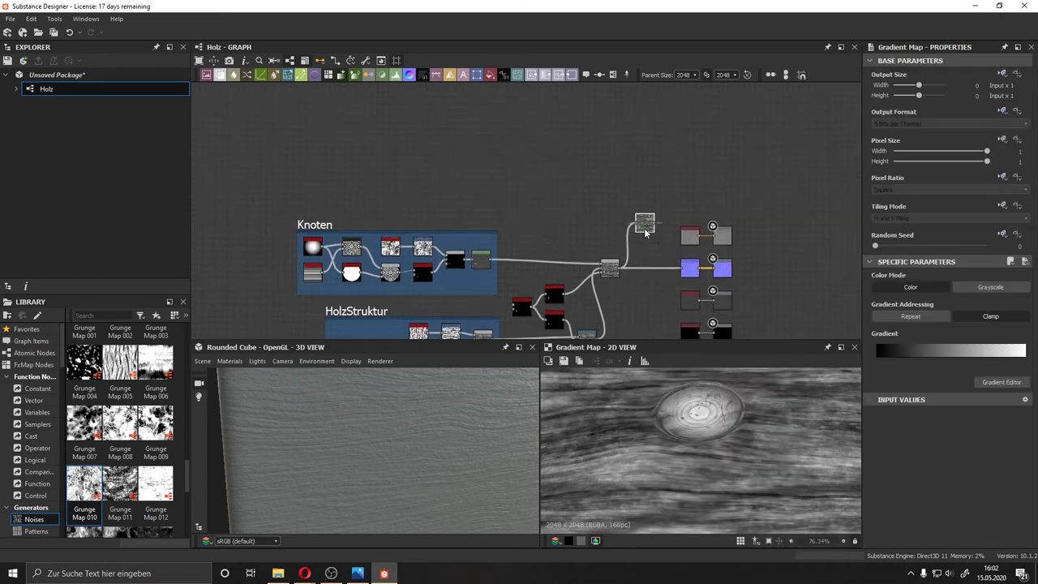
pyautogui.scroll(2, 644, 228)
pyautogui.hotkey('ctrl', 'v')
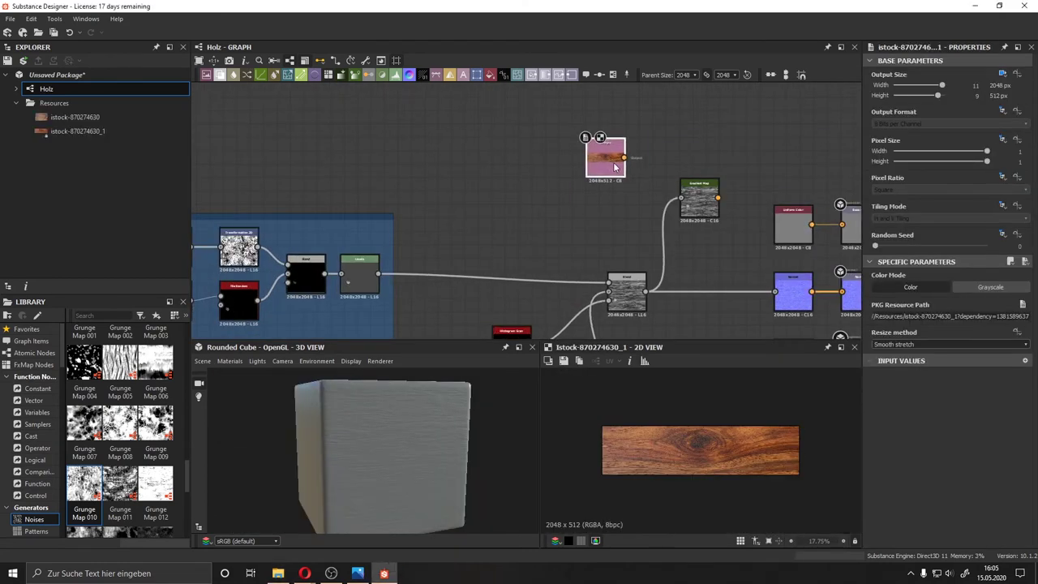
pyautogui.scroll(3, 582, 154)
# Step: Sample the gradient colours along the wood strip in the photo
pyautogui.click(1001, 382)
pyautogui.moveTo(626, 173); pyautogui.dragTo(575, 142)
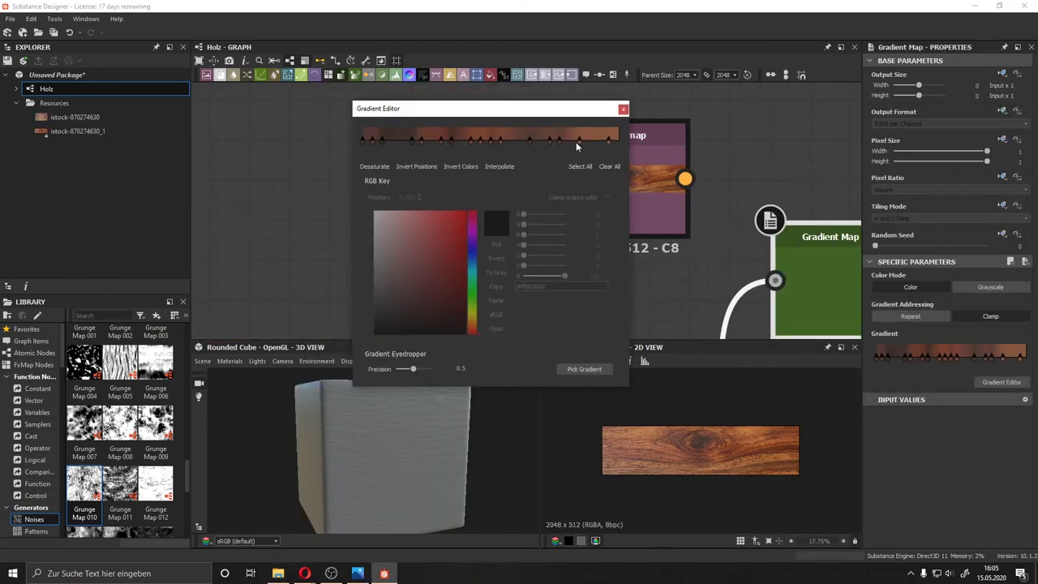
pyautogui.click(1001, 382)
pyautogui.click(502, 355)
pyautogui.click(629, 174)
pyautogui.click(987, 382)
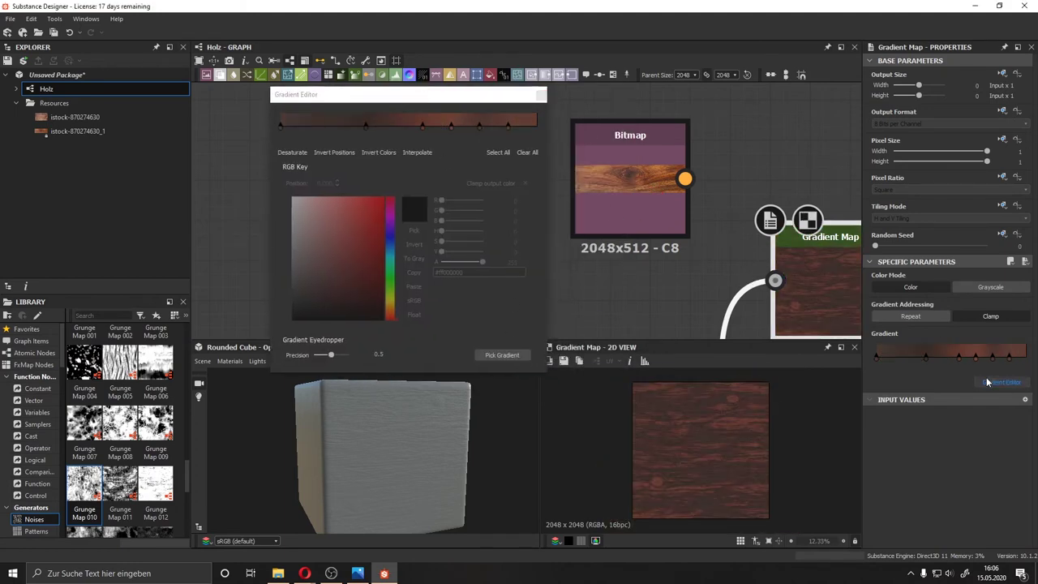
pyautogui.moveTo(663, 244); pyautogui.dragTo(665, 188)
pyautogui.scroll(2, 679, 188)
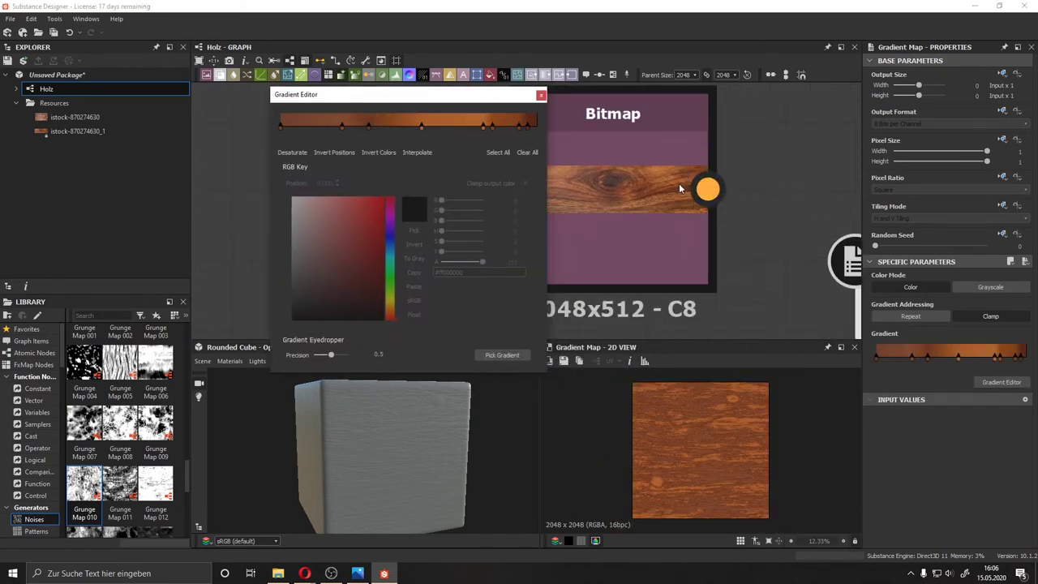
pyautogui.moveTo(596, 183); pyautogui.dragTo(649, 203)
pyautogui.scroll(4, 686, 475)
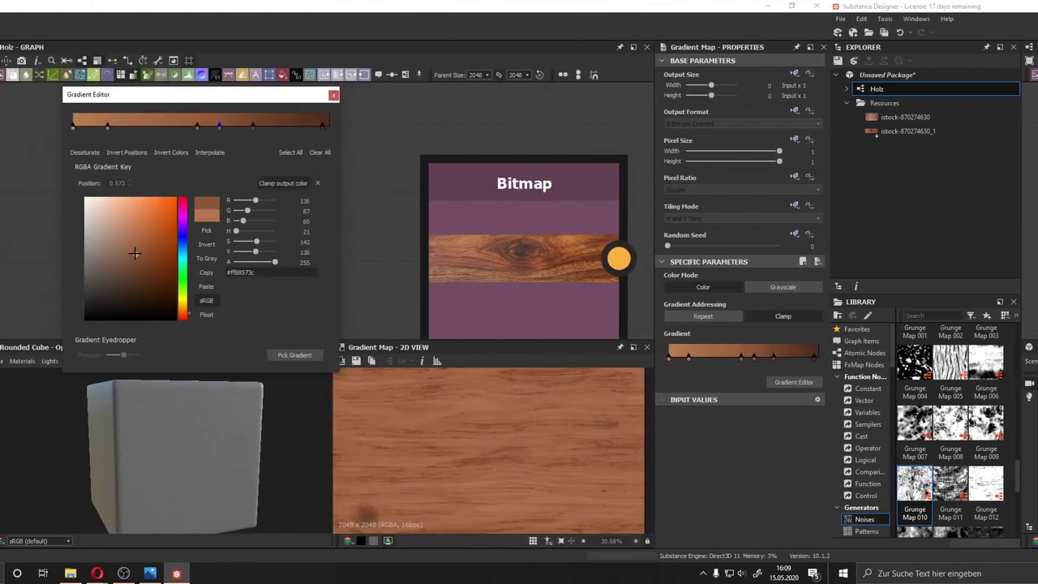
# Step: Darken and enrich individual gradient keys, including the 0.573 key, to warmer browns
pyautogui.moveTo(336, 232); pyautogui.dragTo(345, 258)
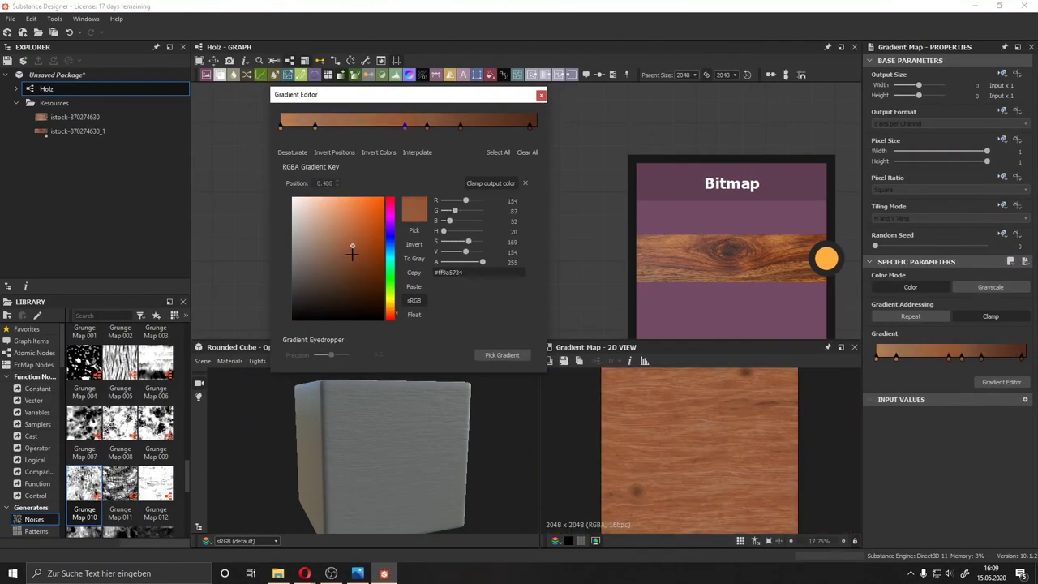
pyautogui.scroll(1, 731, 470)
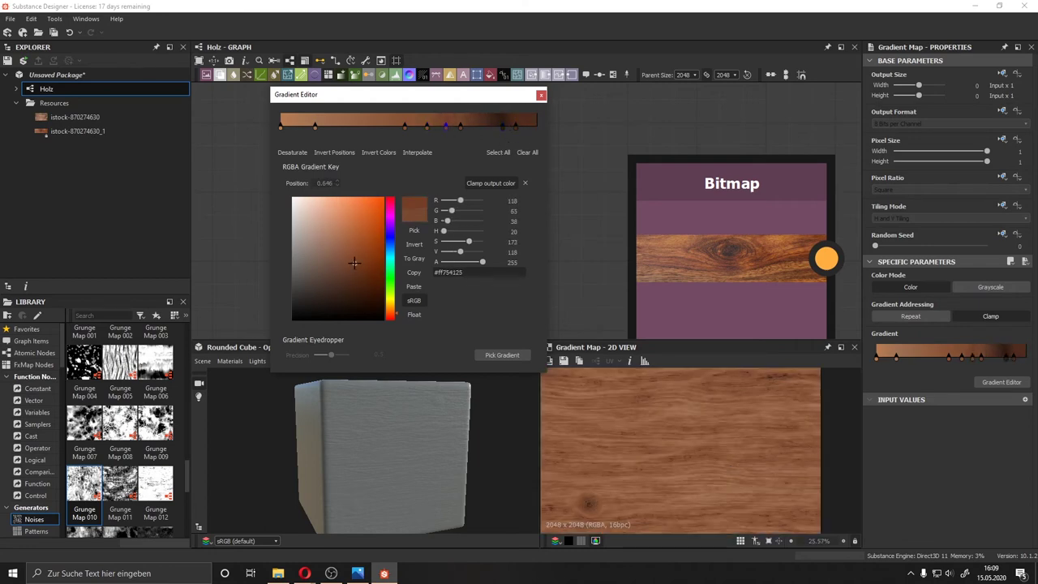
pyautogui.scroll(2, 689, 446)
pyautogui.click(502, 126)
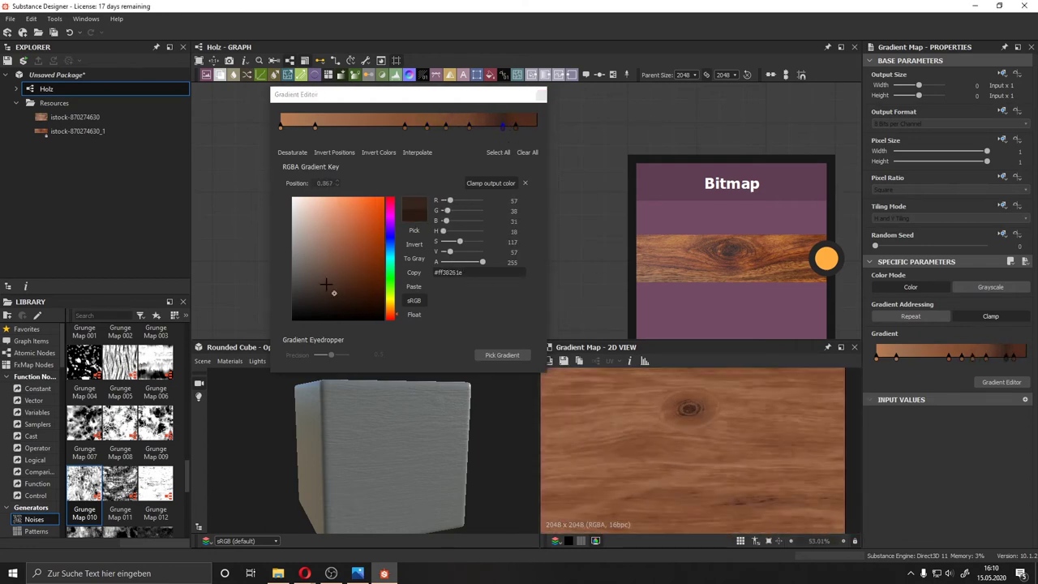
pyautogui.click(324, 282)
pyautogui.click(426, 126)
pyautogui.moveTo(746, 438); pyautogui.dragTo(700, 486, button='middle')
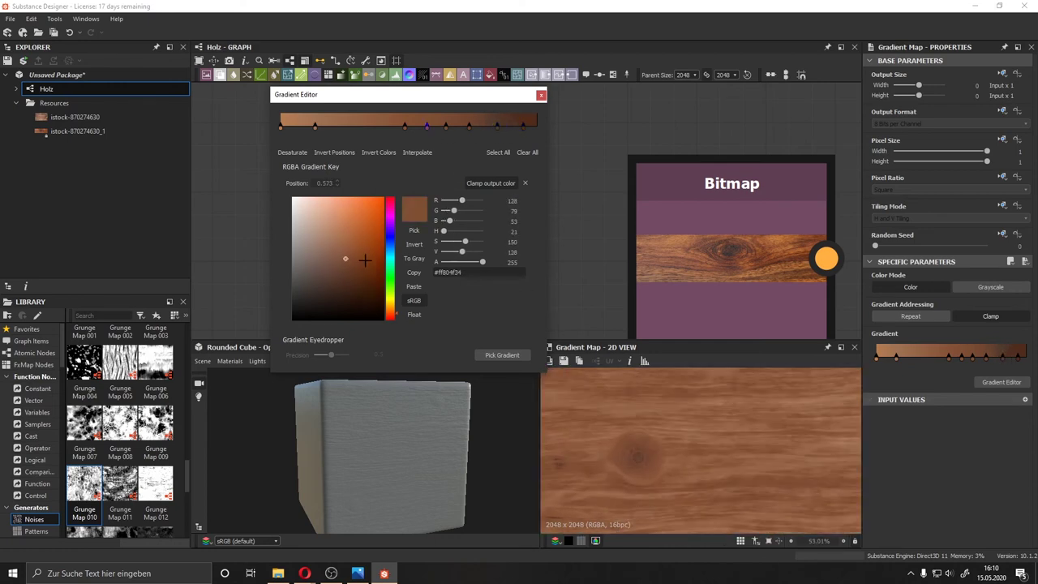
pyautogui.scroll(-3, 760, 438)
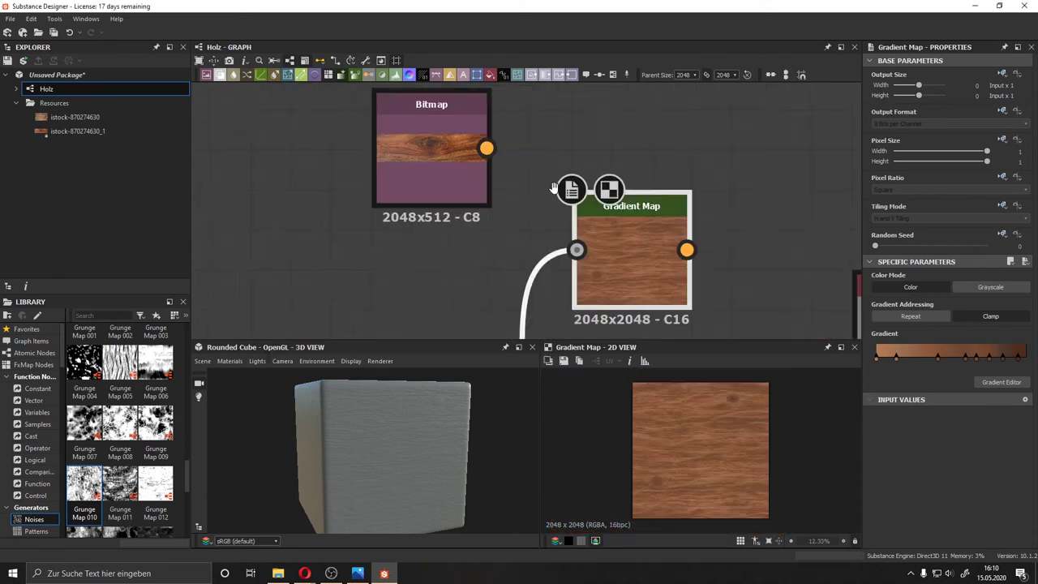
# Step: Delete the reference photo node and add an Invert Grayscale after the knot mask
pyautogui.click(423, 175)
pyautogui.press('Delete')
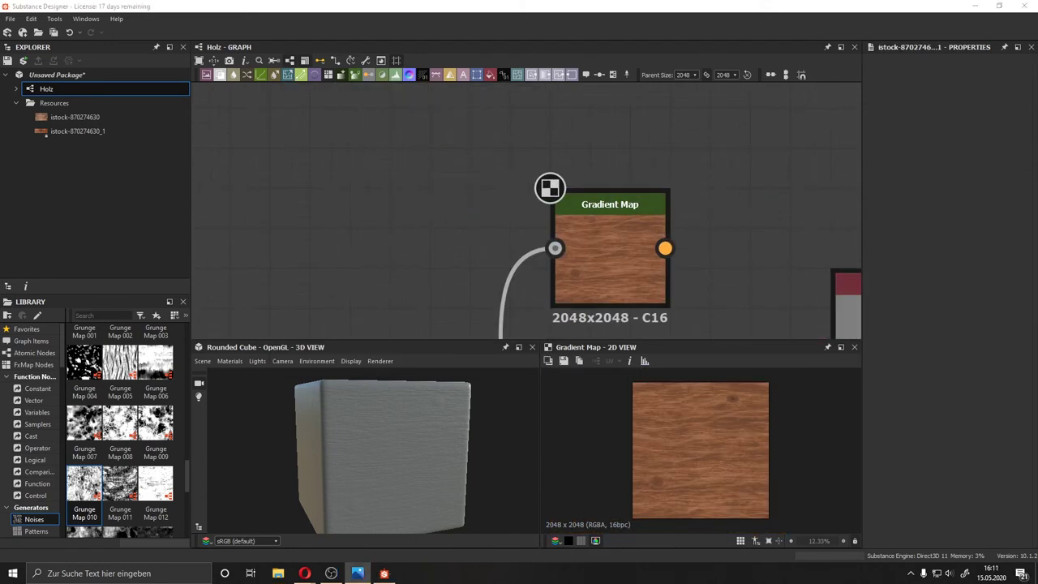
pyautogui.scroll(-5, 479, 255)
pyautogui.moveTo(399, 265); pyautogui.dragTo(616, 172)
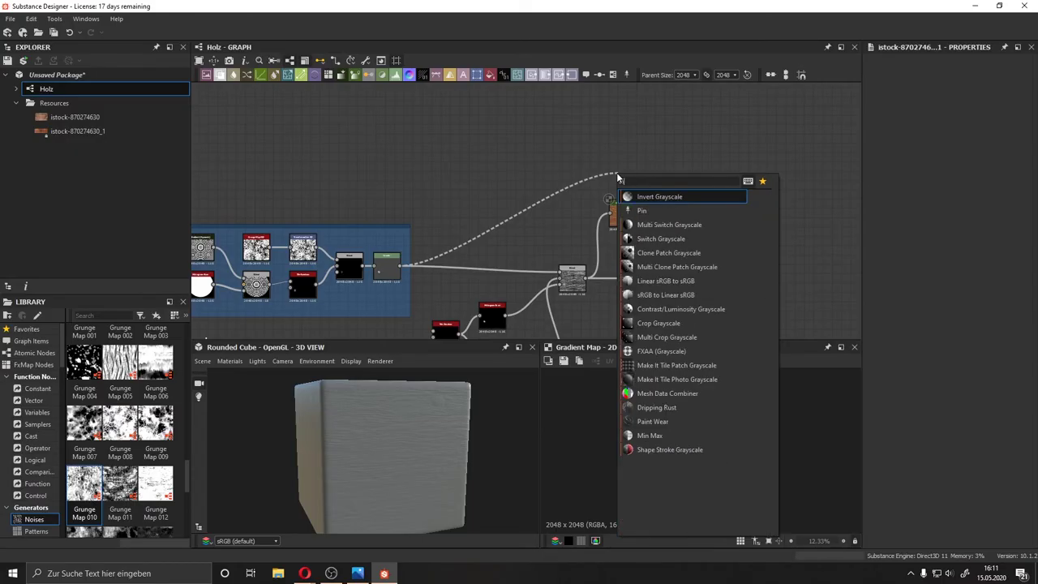
pyautogui.press('Return')
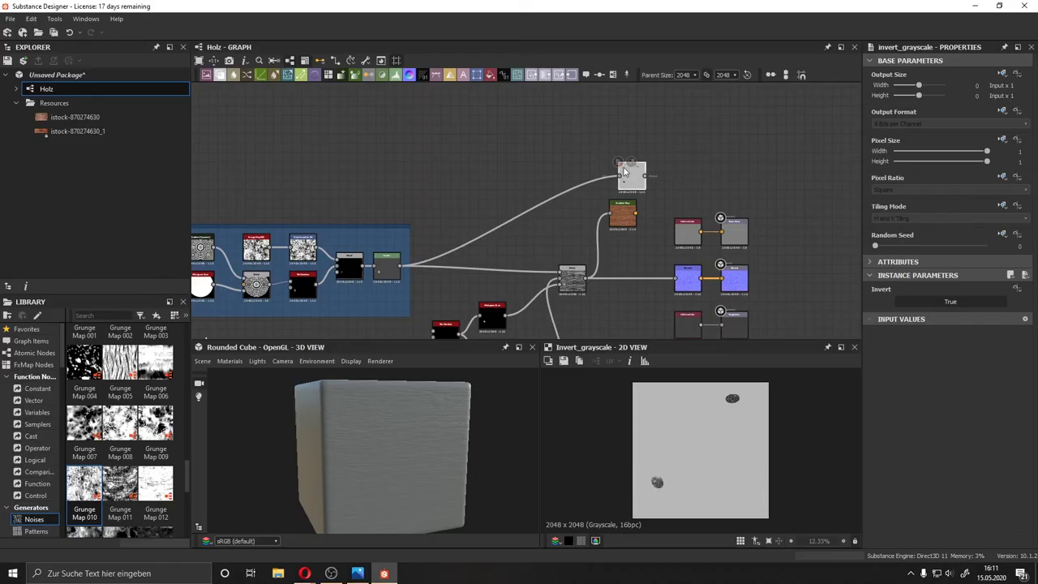
pyautogui.scroll(3, 624, 171)
# Step: Chain a Gradient Map and a Blend after the inverted mask, with the wood gradient as the Blend's second input
pyautogui.moveTo(664, 153); pyautogui.dragTo(691, 158)
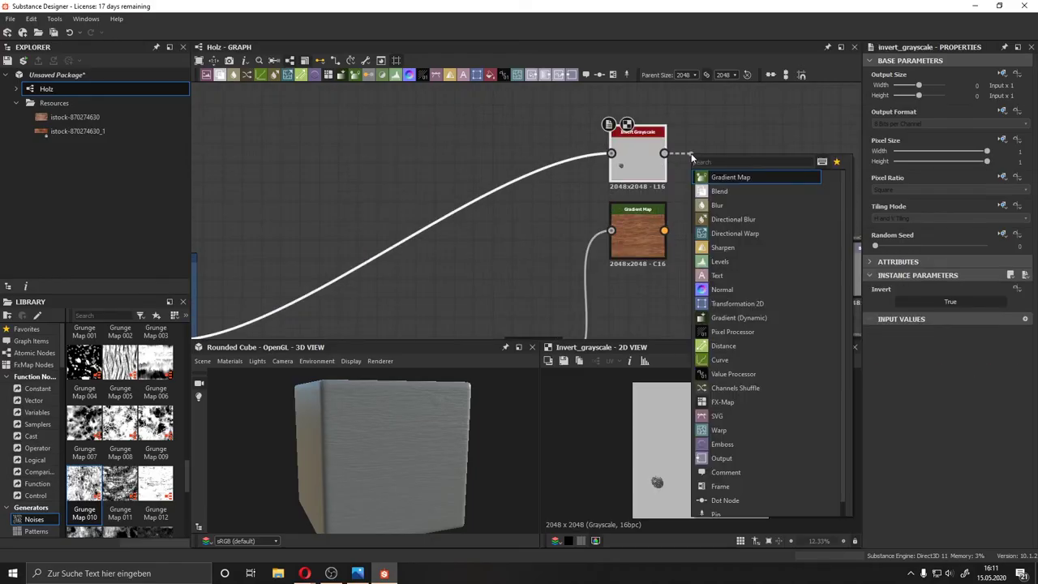
pyautogui.click(734, 183)
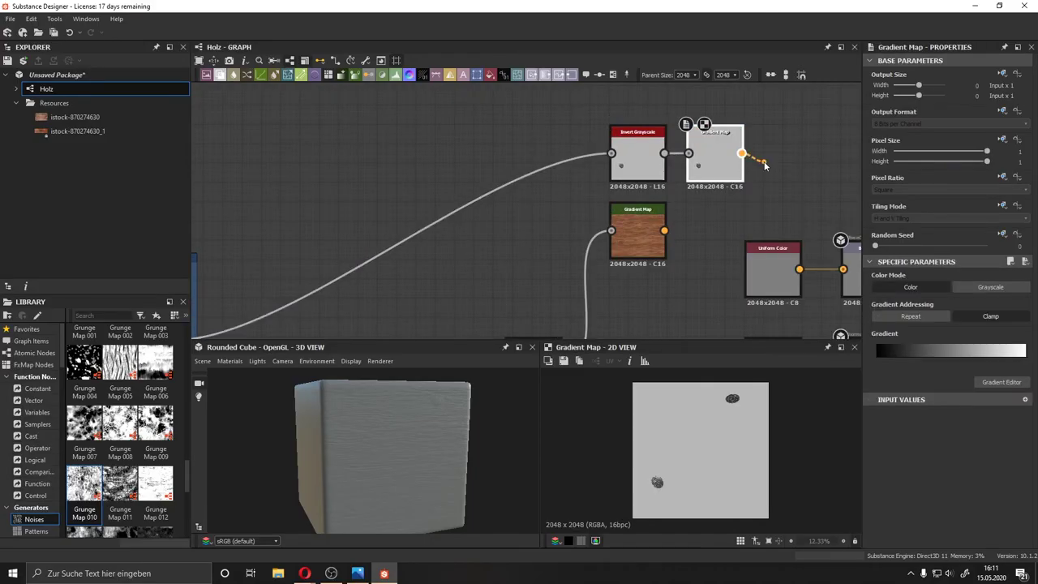
pyautogui.moveTo(764, 164); pyautogui.dragTo(765, 166)
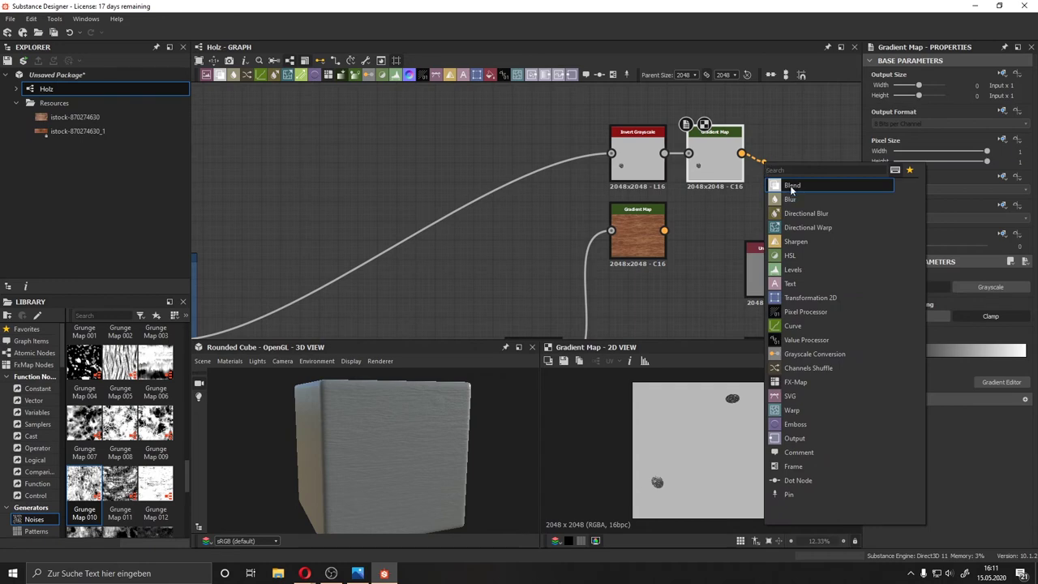
pyautogui.click(792, 186)
pyautogui.moveTo(664, 231); pyautogui.dragTo(698, 185)
pyautogui.doubleClick(718, 175)
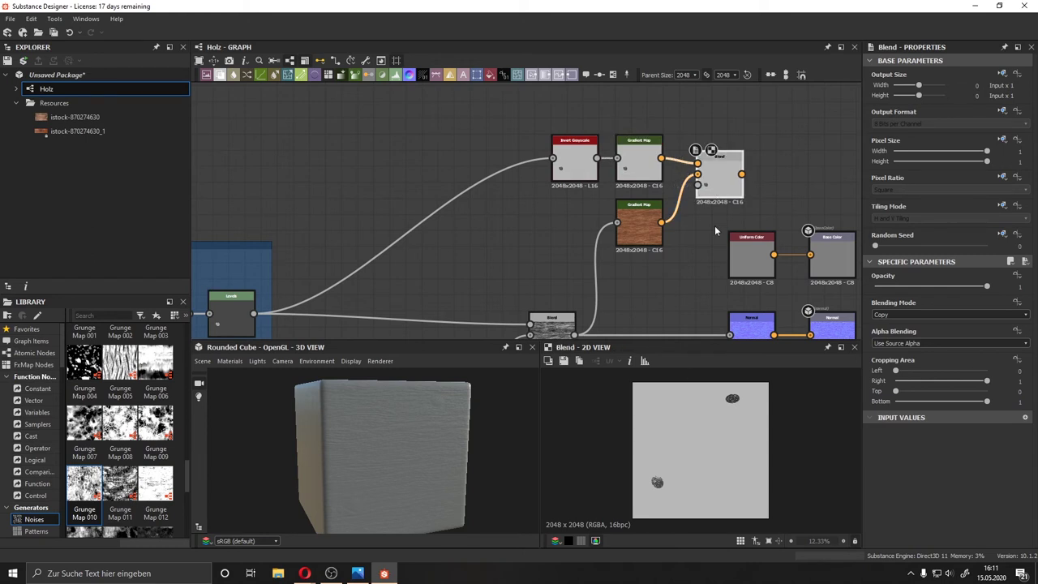
# Step: Set the Blend to Multiply mode with opacity around 0.25
pyautogui.click(906, 315)
pyautogui.click(892, 337)
pyautogui.scroll(3, 746, 413)
pyautogui.moveTo(986, 285); pyautogui.dragTo(903, 289)
pyautogui.scroll(3, 747, 414)
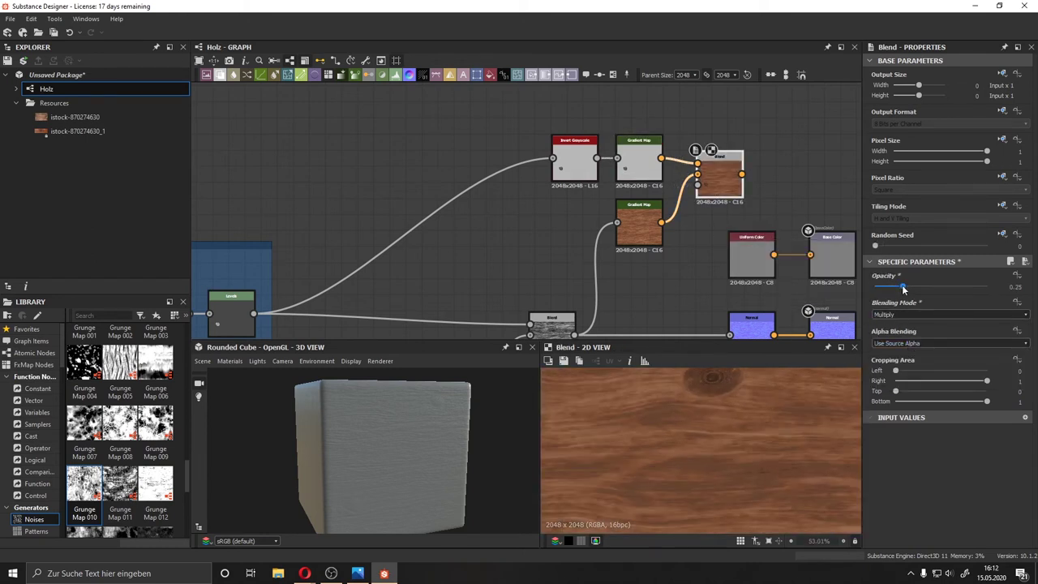
# Step: Replace the placeholder Uniform Color with the Blend result as the Base Color input
pyautogui.moveTo(741, 174); pyautogui.dragTo(809, 255)
pyautogui.click(752, 256)
pyautogui.press('Delete')
pyautogui.moveTo(719, 182); pyautogui.dragTo(736, 260)
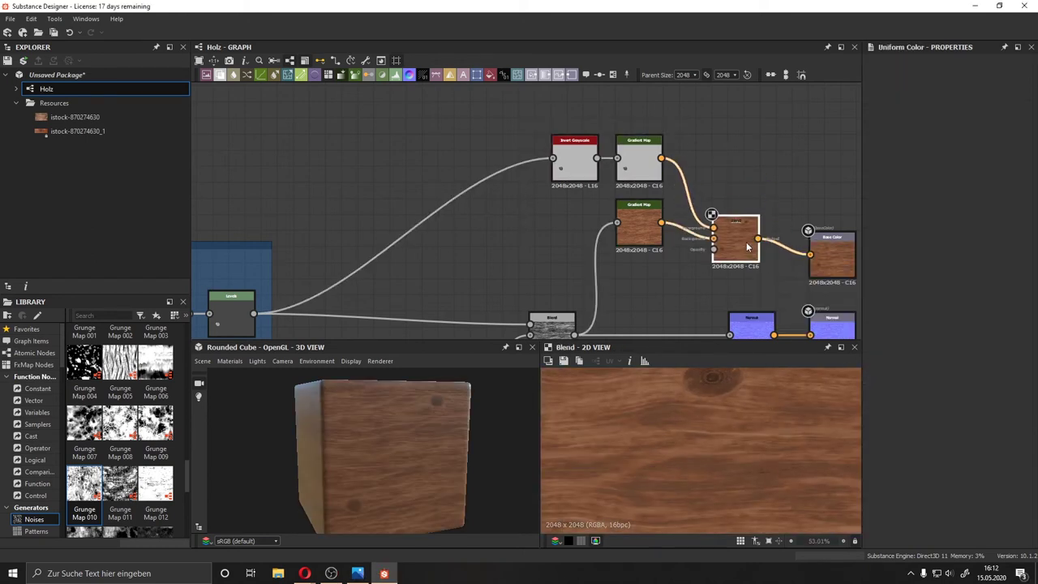
pyautogui.moveTo(639, 227); pyautogui.dragTo(641, 280)
pyautogui.scroll(-5, 640, 280)
# Step: Orbit the cube to inspect the new wooden base colour
pyautogui.moveTo(382, 454); pyautogui.dragTo(412, 418)
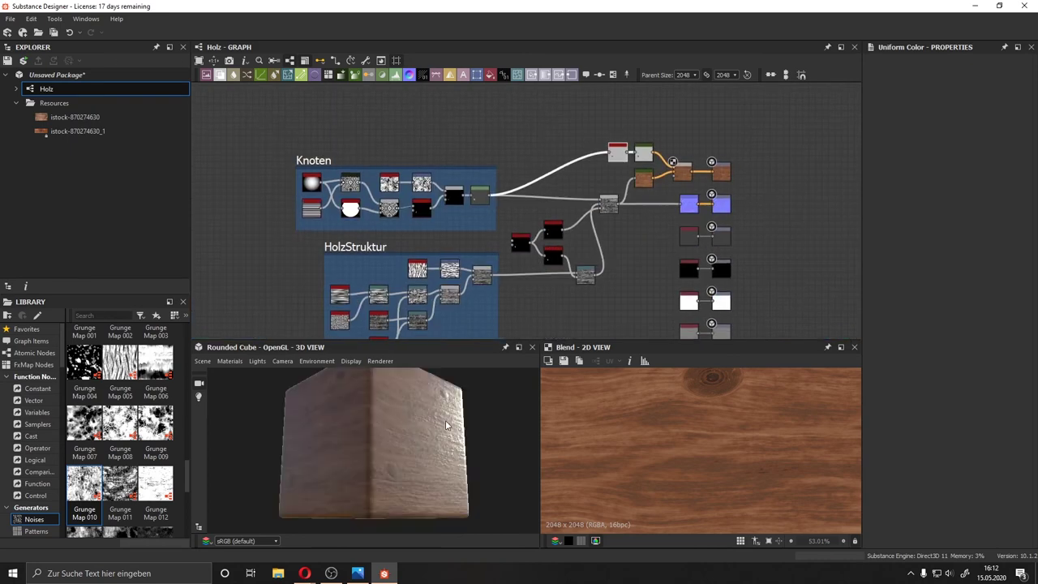
pyautogui.scroll(3, 412, 419)
pyautogui.scroll(-2, 633, 233)
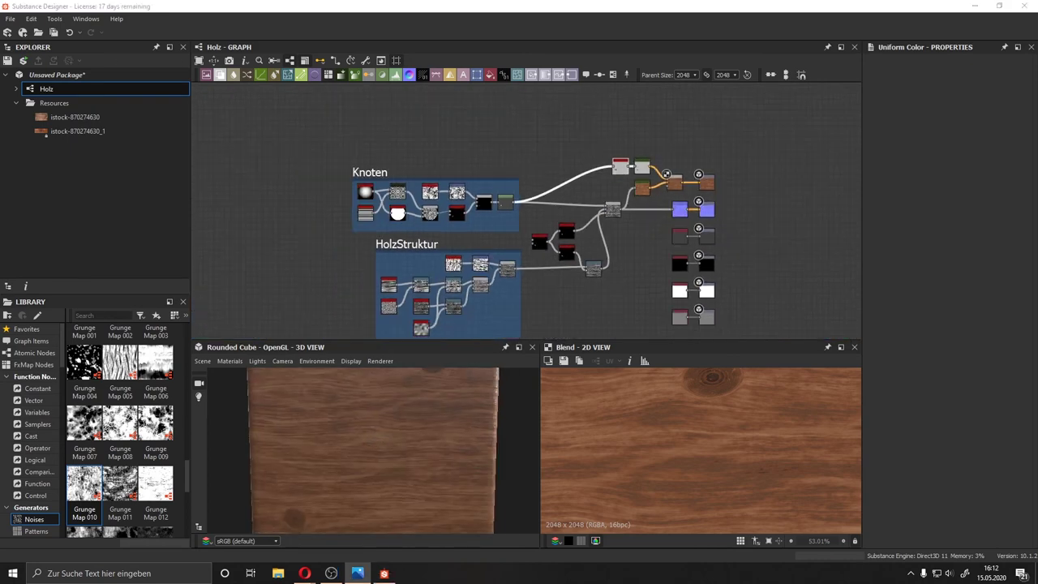
pyautogui.scroll(3, 632, 267)
pyautogui.moveTo(591, 240); pyautogui.dragTo(683, 222)
# Step: Add Invert Grayscale and Levels after the Warp, brightening midtones and white input point
pyautogui.click(665, 245)
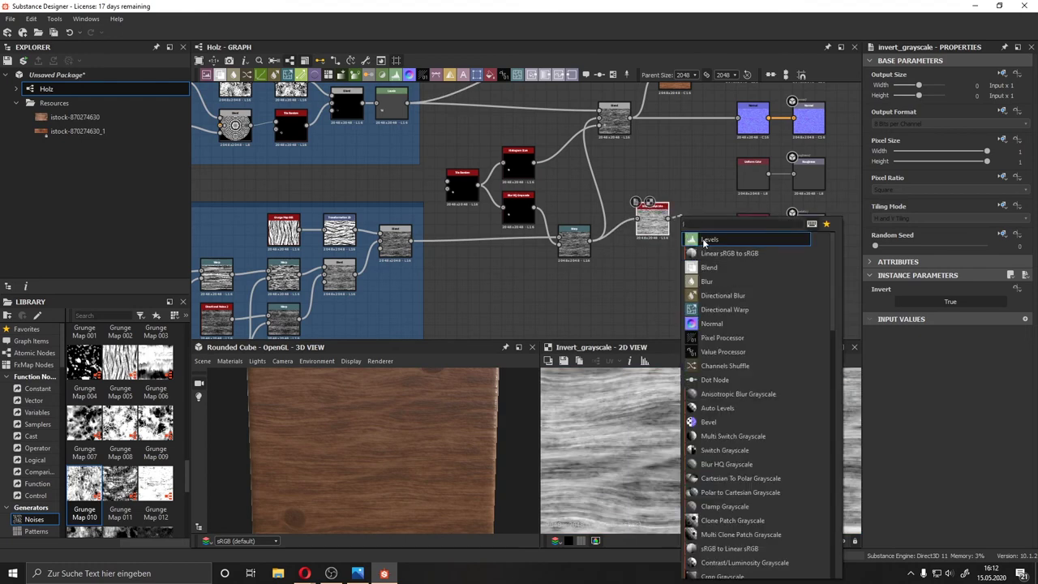
pyautogui.click(704, 241)
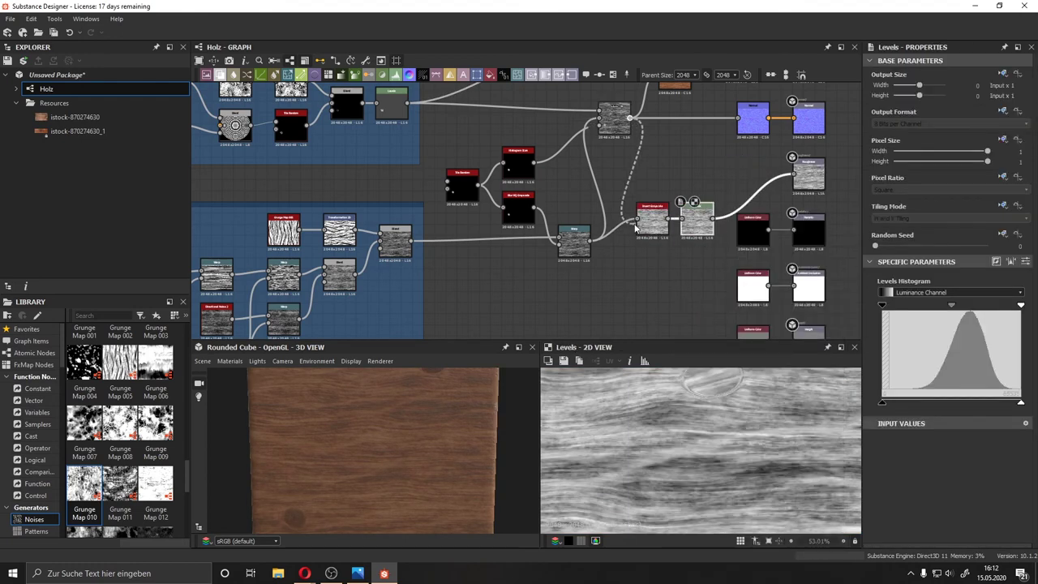
pyautogui.moveTo(951, 306); pyautogui.dragTo(938, 305)
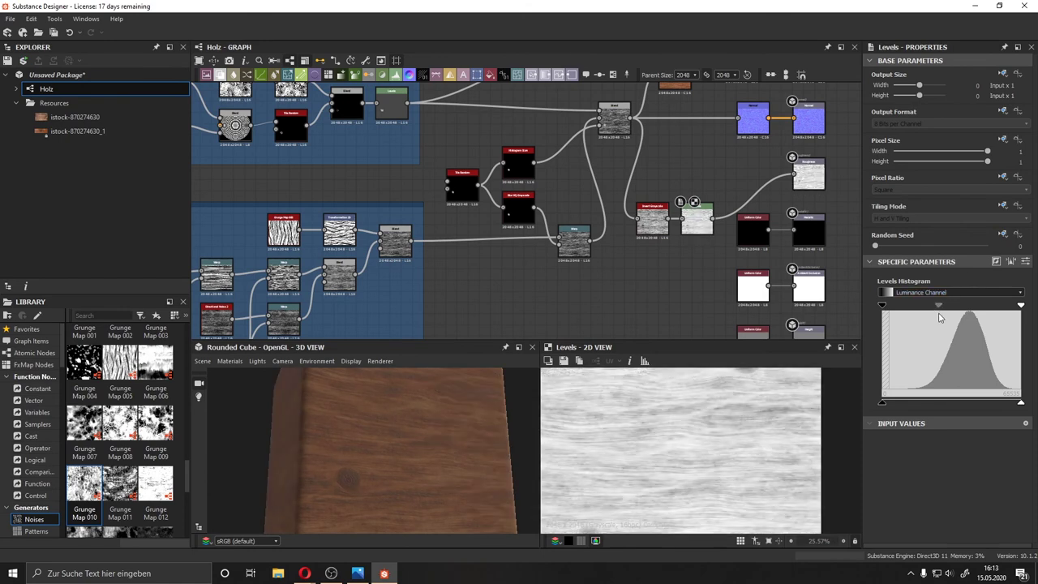
pyautogui.moveTo(1020, 305); pyautogui.dragTo(992, 306)
pyautogui.moveTo(881, 306); pyautogui.dragTo(925, 306)
# Step: Pull the Levels output markers in so the roughness grain reads mostly light grey
pyautogui.moveTo(1021, 403); pyautogui.dragTo(991, 403)
pyautogui.moveTo(422, 381); pyautogui.dragTo(483, 373)
pyautogui.moveTo(991, 403); pyautogui.dragTo(966, 403)
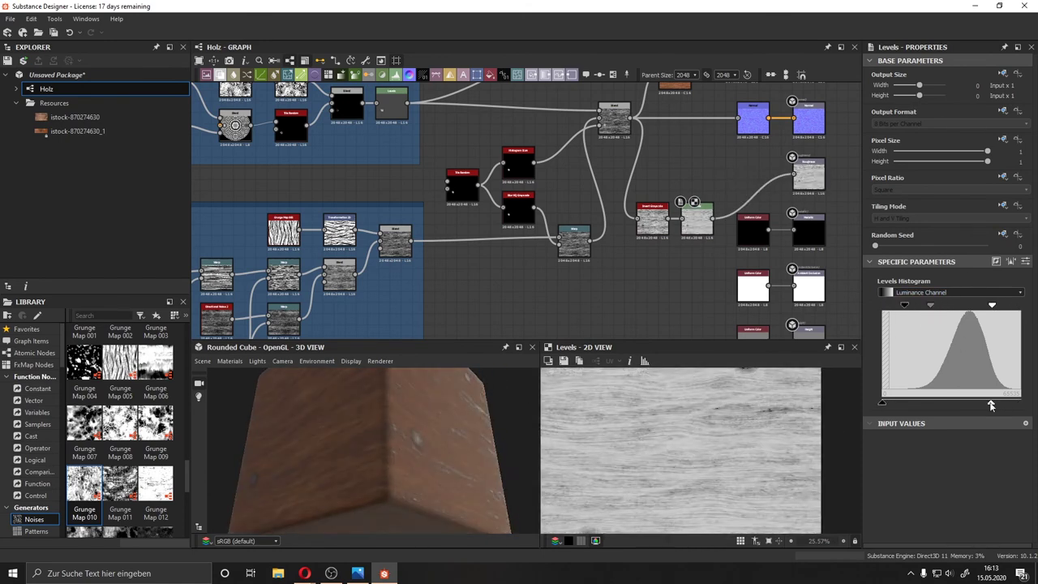
pyautogui.moveTo(908, 305); pyautogui.dragTo(883, 306)
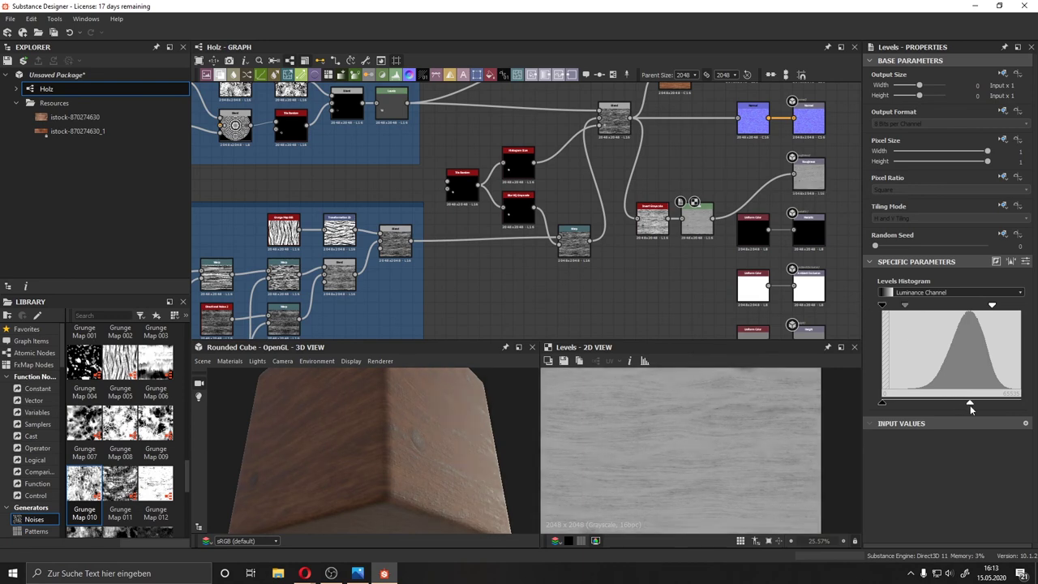
pyautogui.moveTo(445, 458); pyautogui.dragTo(486, 378)
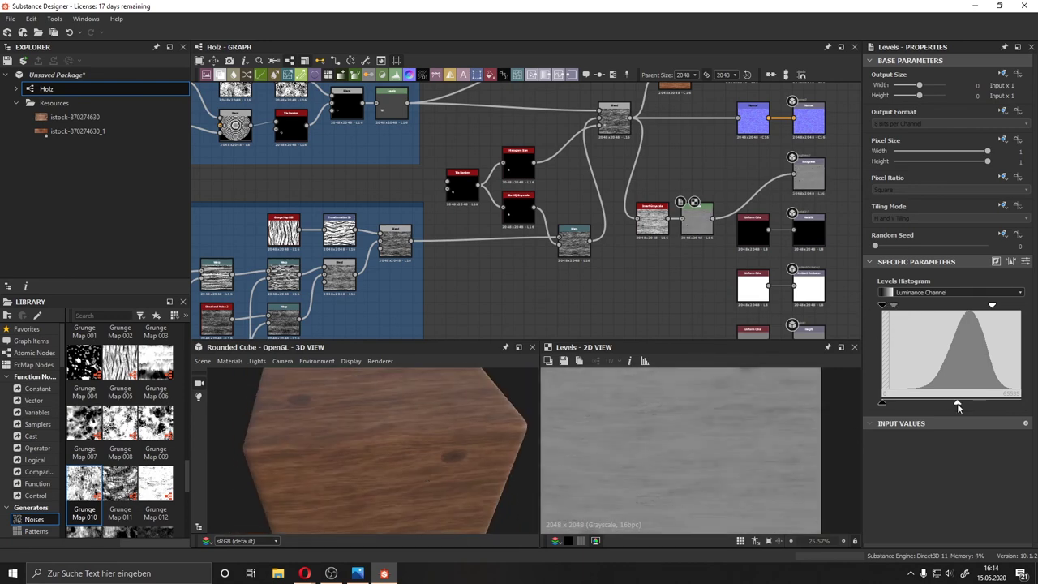
pyautogui.moveTo(966, 403); pyautogui.dragTo(956, 403)
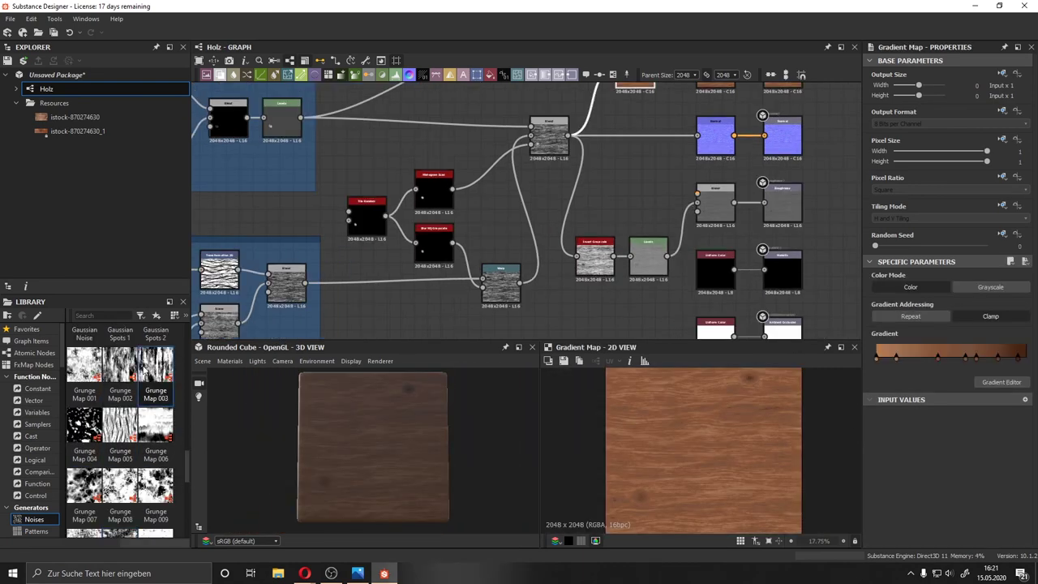
# Step: Add Grunge Map 002 through a Transformation 2D rotated 90° into the roughness Blend
pyautogui.moveTo(120, 369)
pyautogui.mouseDown()
pyautogui.moveTo(595, 203)
pyautogui.moveTo(636, 206)
pyautogui.mouseUp()
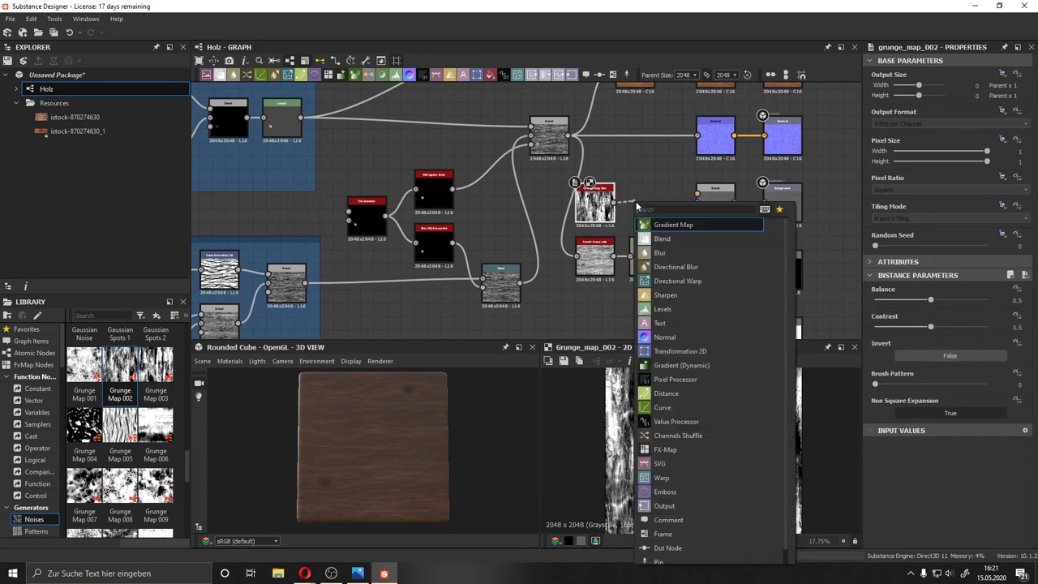
pyautogui.write('t')
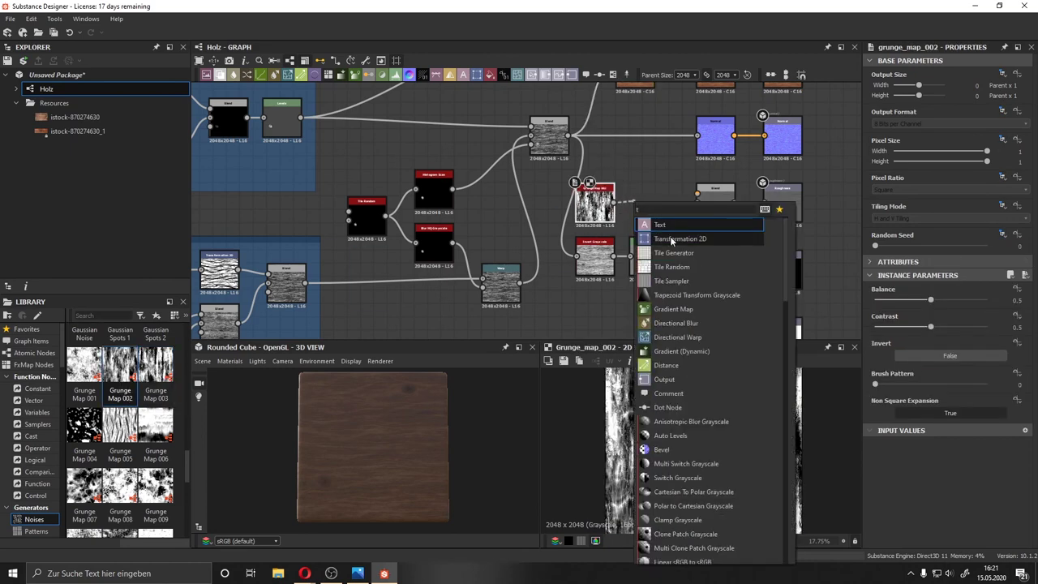
pyautogui.click(672, 240)
pyautogui.moveTo(666, 202); pyautogui.dragTo(697, 193)
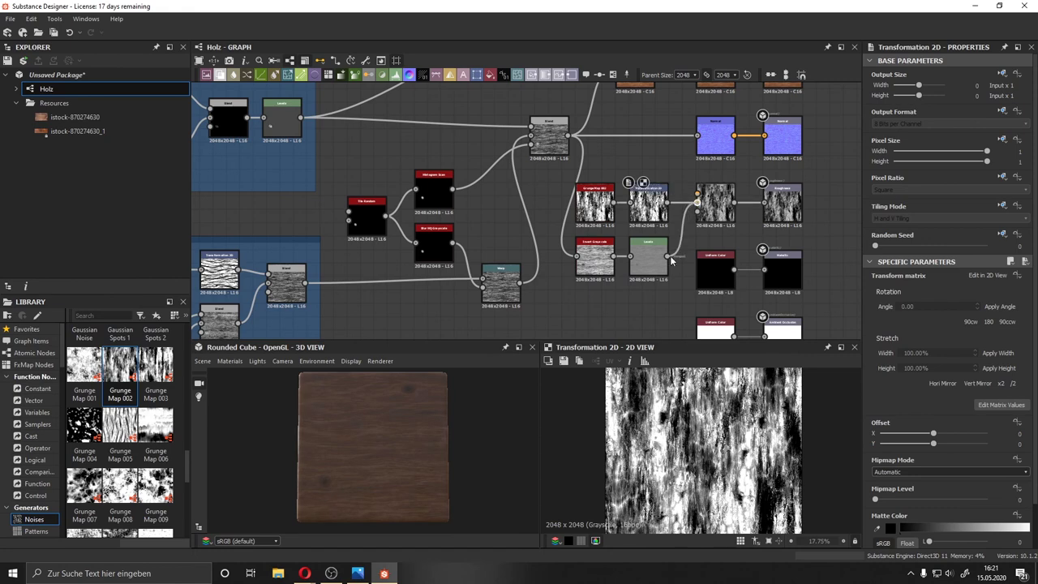
pyautogui.moveTo(730, 421); pyautogui.dragTo(779, 470)
# Step: Set the roughness Blend to Multiply the grunge in at 0.19 opacity
pyautogui.click(715, 204)
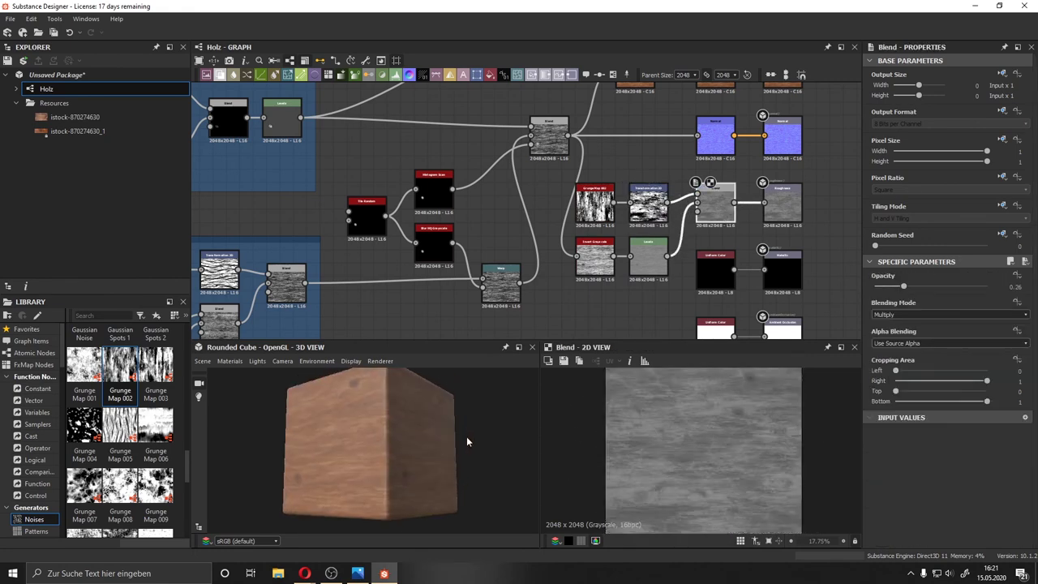
pyautogui.moveTo(466, 442); pyautogui.dragTo(672, 430)
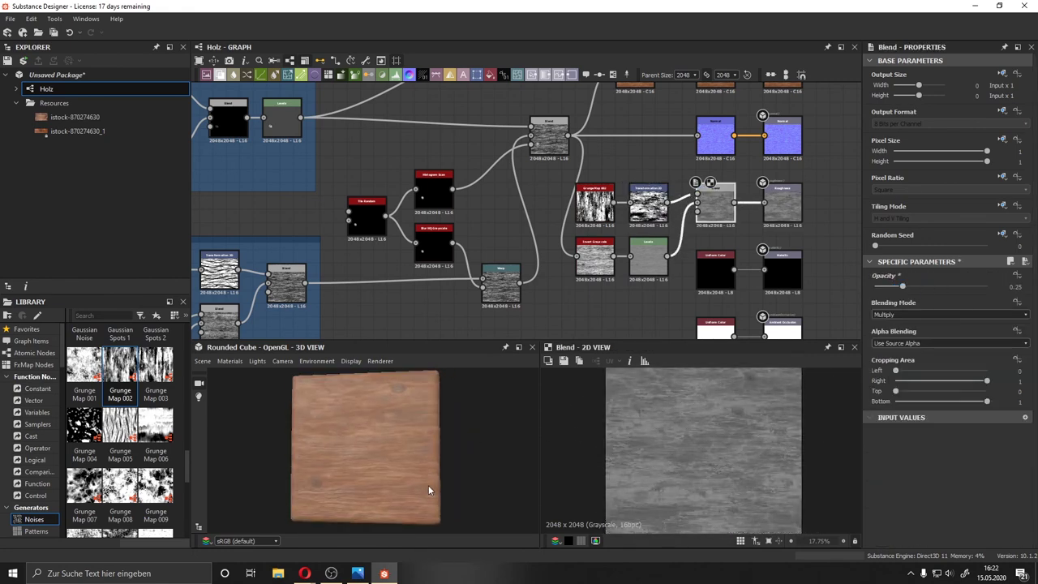
pyautogui.moveTo(901, 286); pyautogui.dragTo(895, 286)
pyautogui.scroll(-5, 616, 230)
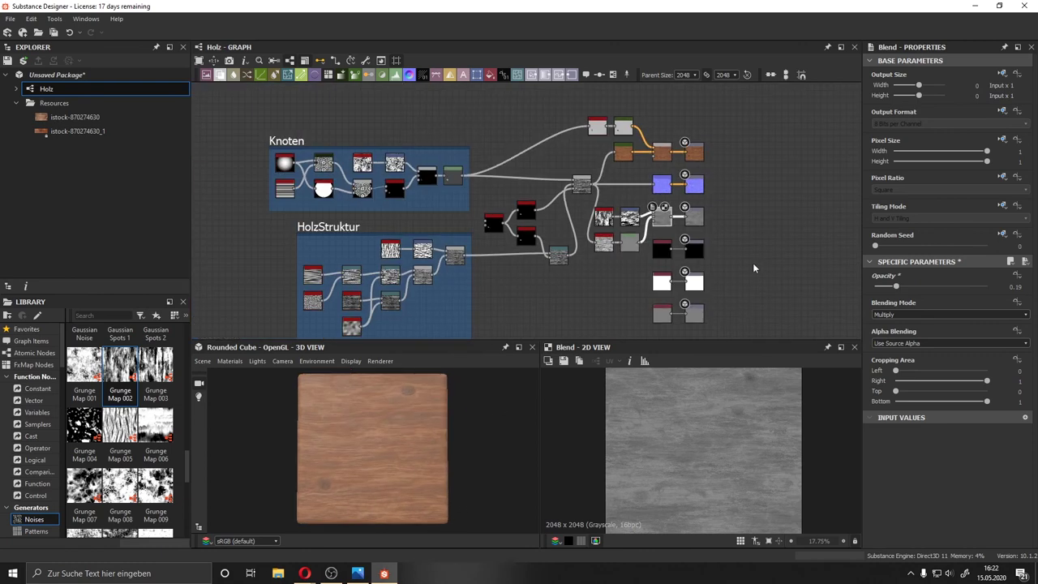
pyautogui.moveTo(310, 486)
pyautogui.mouseDown()
pyautogui.moveTo(362, 469)
pyautogui.moveTo(506, 457)
pyautogui.mouseUp()
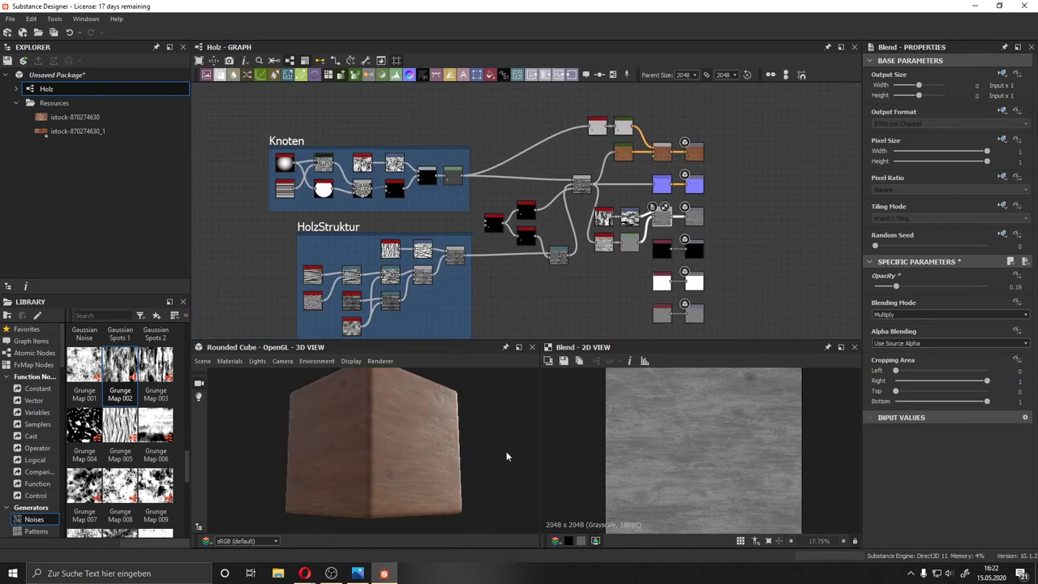
pyautogui.moveTo(506, 456)
pyautogui.mouseDown()
pyautogui.moveTo(463, 446)
pyautogui.moveTo(475, 461)
pyautogui.mouseUp()
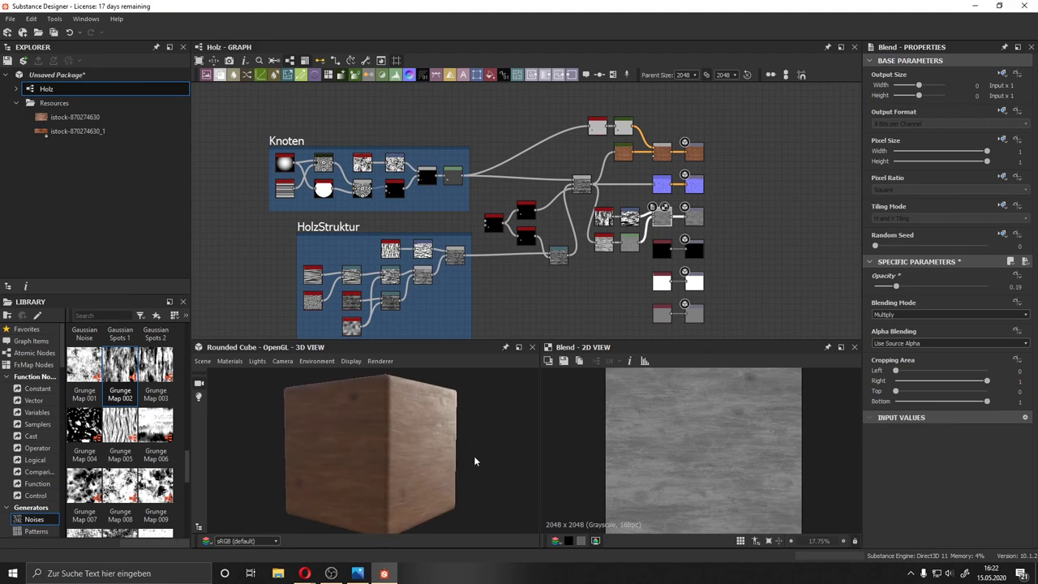